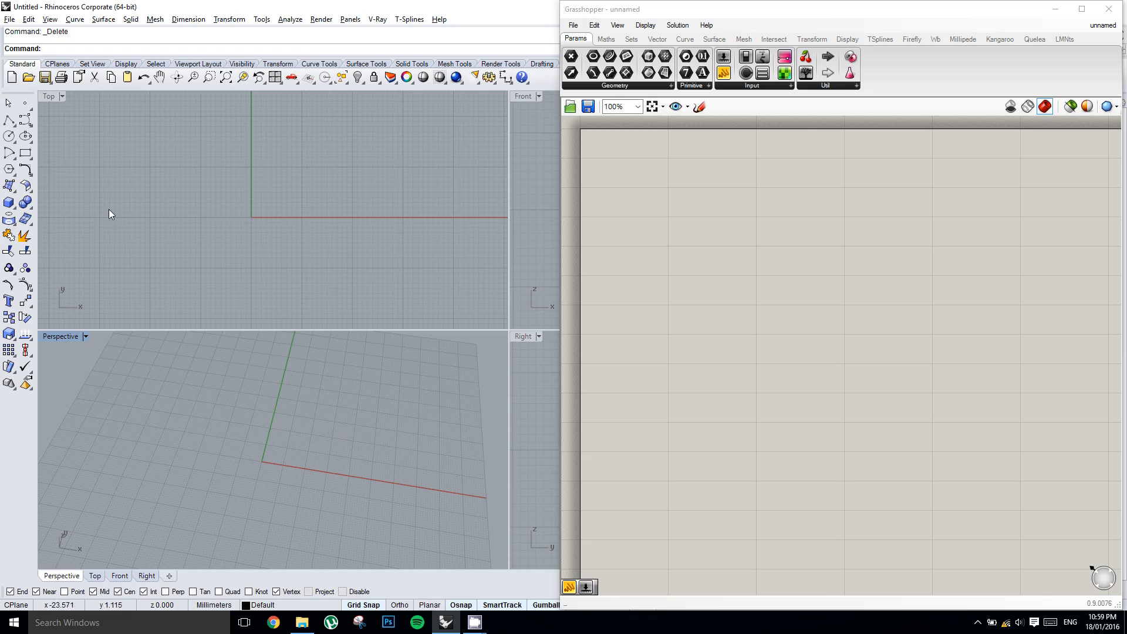
Maximize the Perspective viewport and frame the construction grid
click(25, 119)
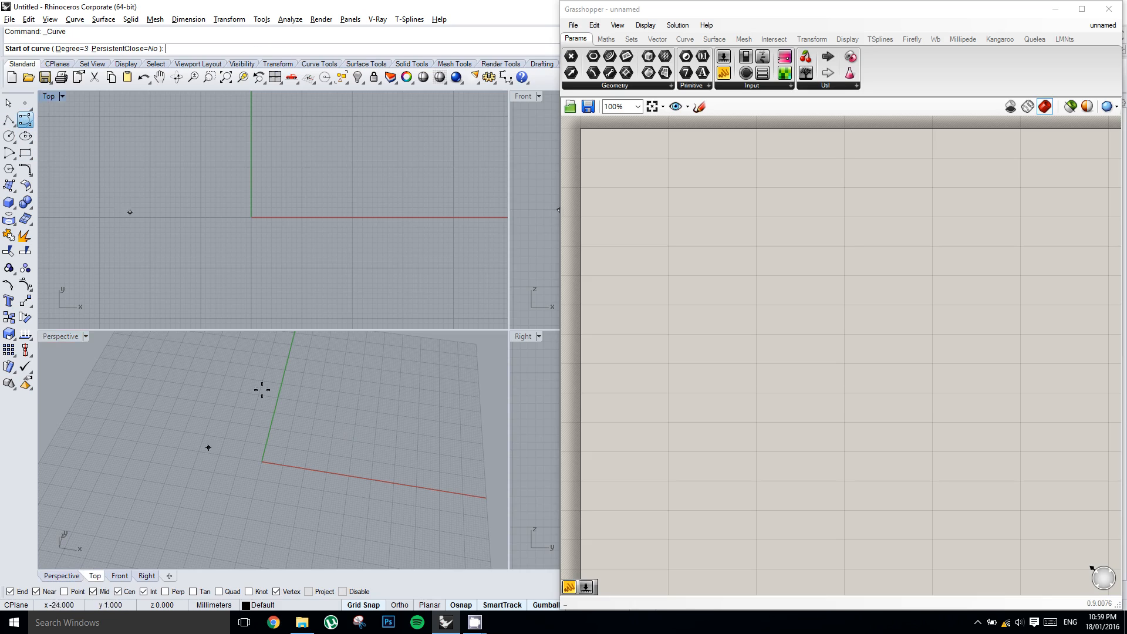
key(Escape)
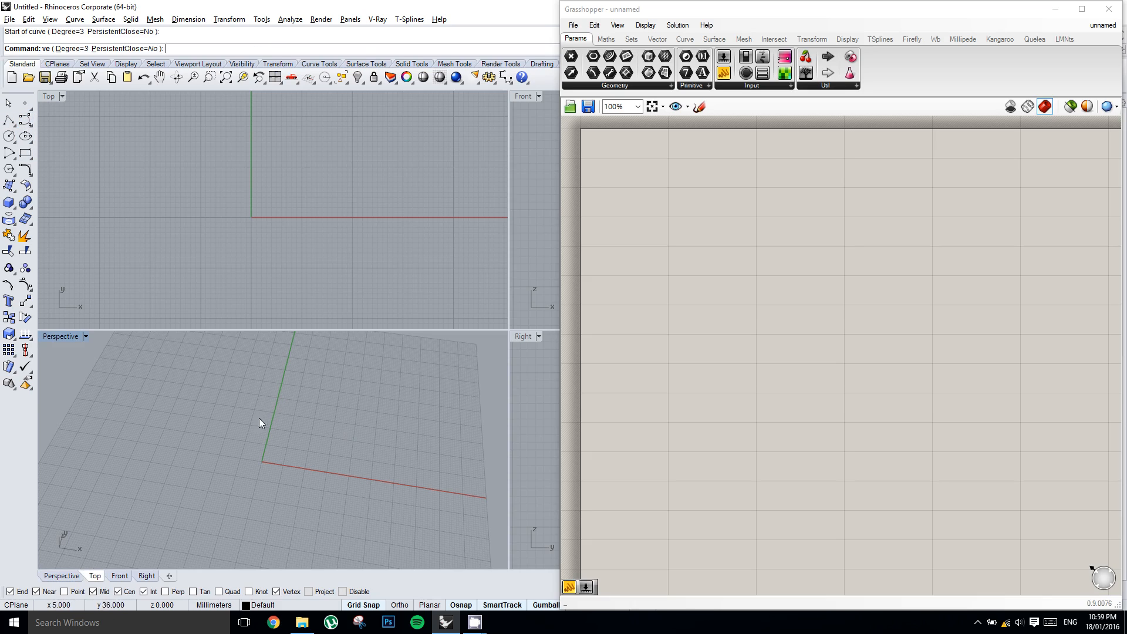
double_click(59, 336)
double_click(59, 336)
scroll(299, 308, up, 4)
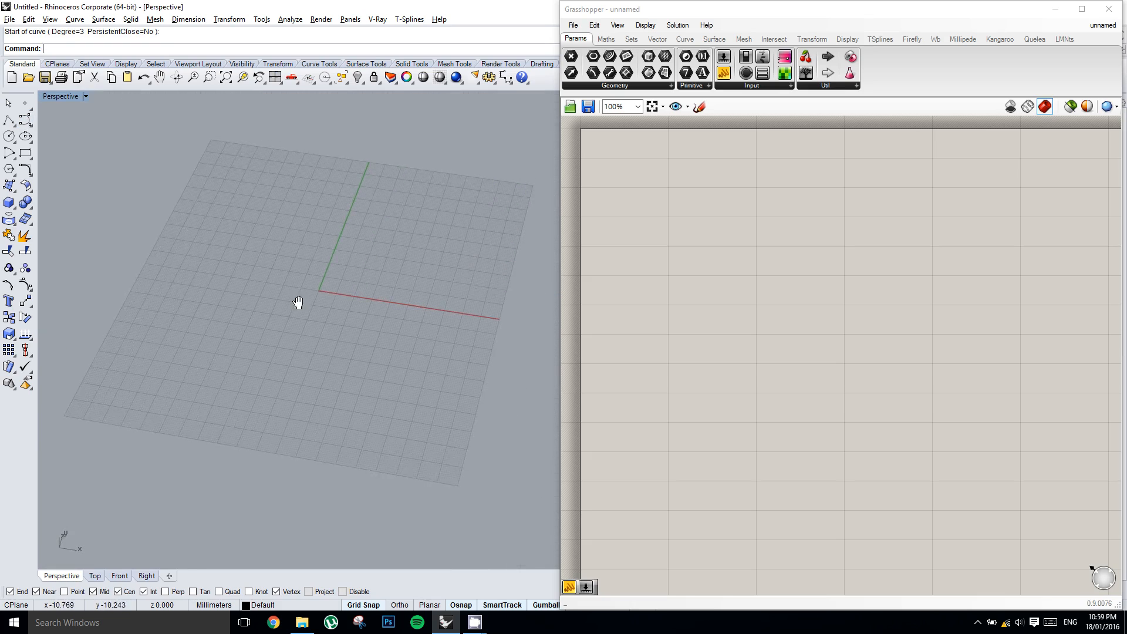
scroll(300, 317, down, 1)
shift+right_drag(359, 321, 284, 312)
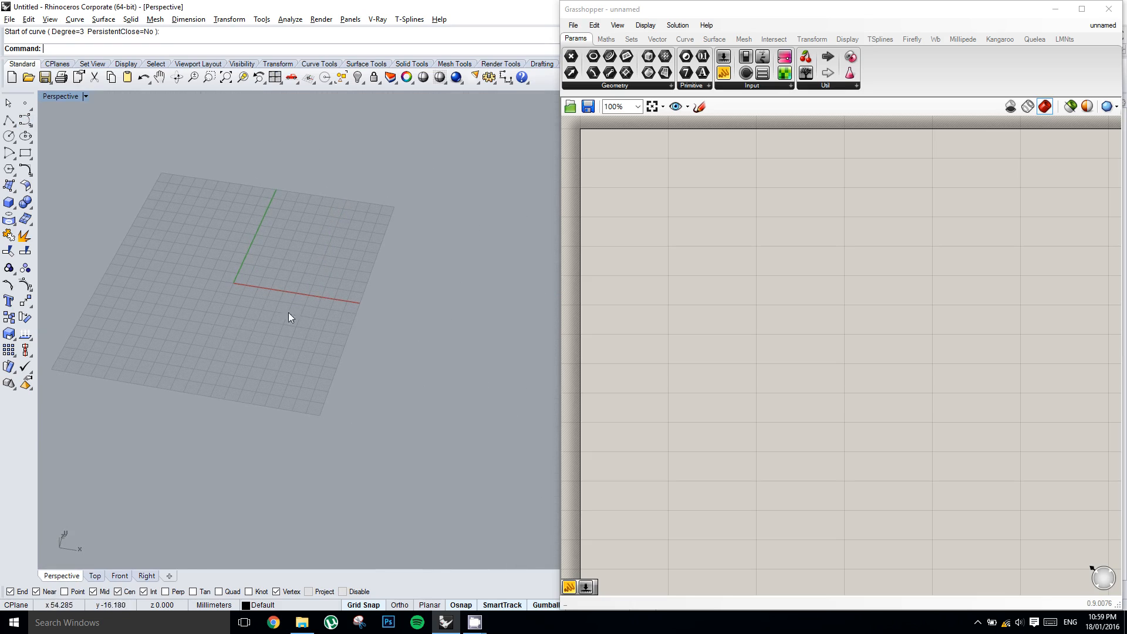
Draw a degree-3 control-point curve with four points across the front part of the grid, below the red X axis
right_click(248, 311)
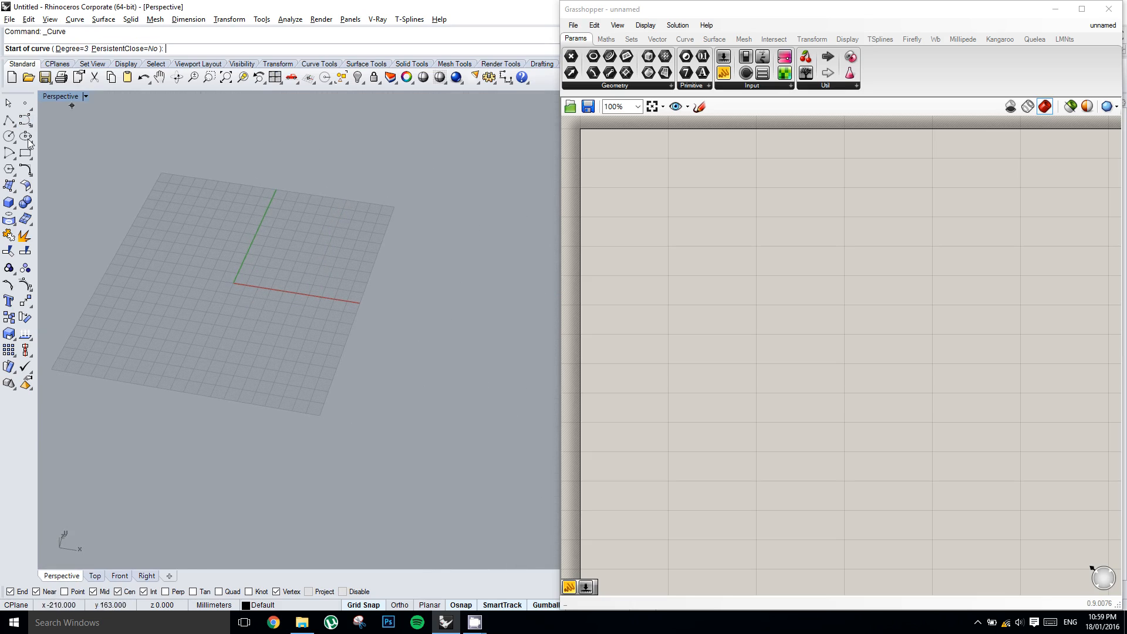
click(207, 336)
click(269, 339)
click(280, 367)
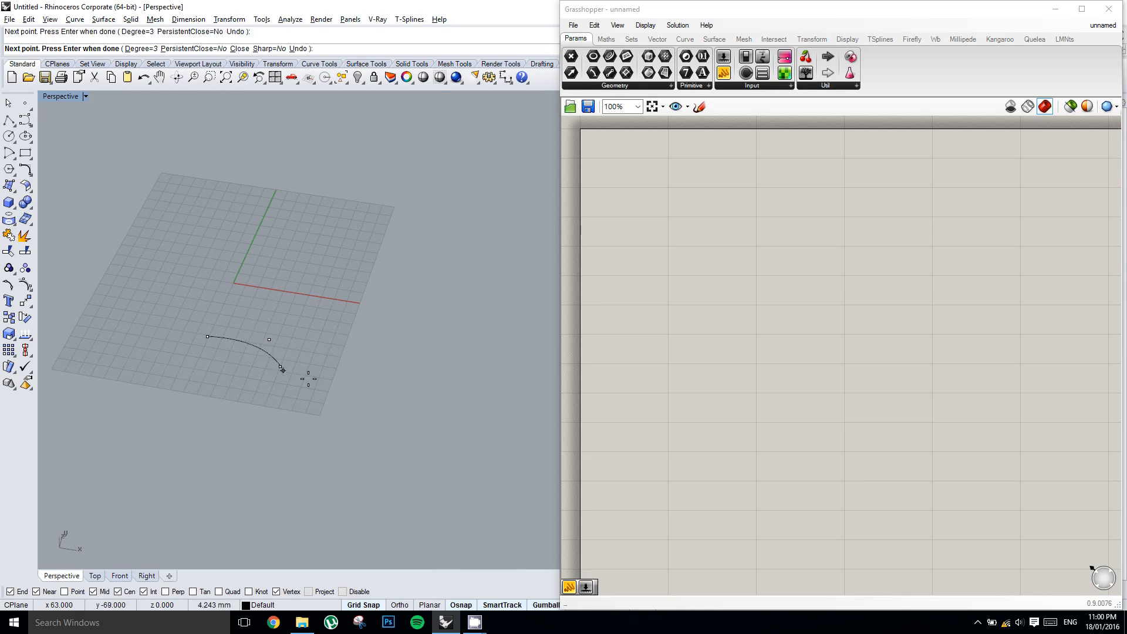
click(308, 378)
right_click(308, 378)
Draw a second four-point curve behind the first one, starting near the green Y axis and ending near the X axis
right_click(282, 239)
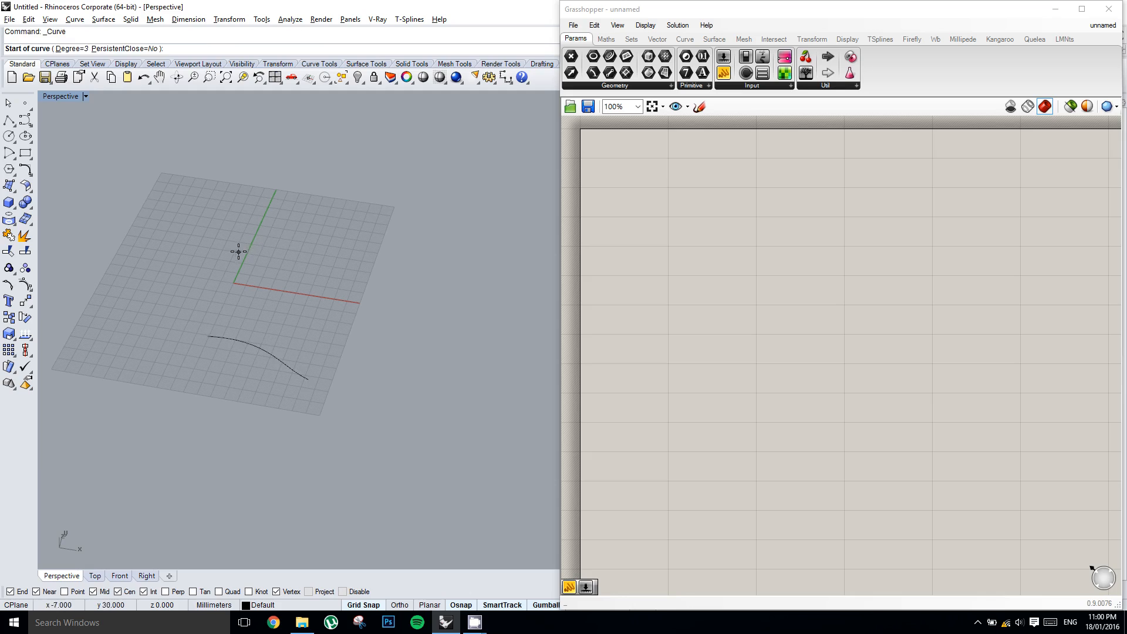
click(235, 253)
click(295, 232)
click(308, 281)
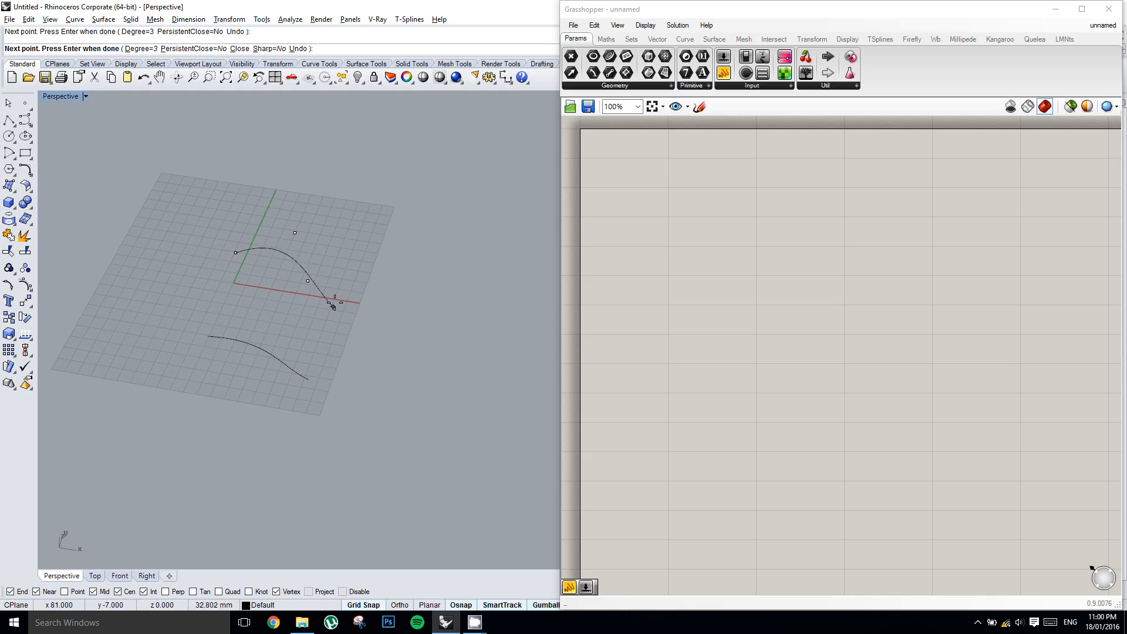
click(335, 302)
right_click(335, 302)
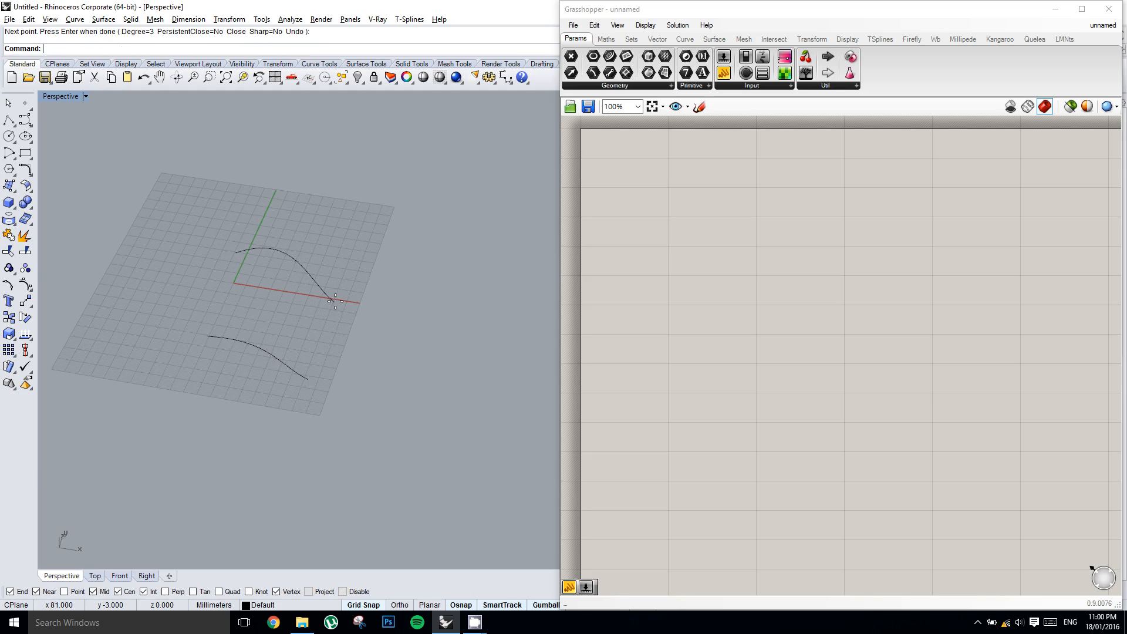
Draw a third, S-shaped control-point curve with five points beyond the grid, in line with the front curve
shift+right_drag(372, 281, 254, 251)
right_click(290, 340)
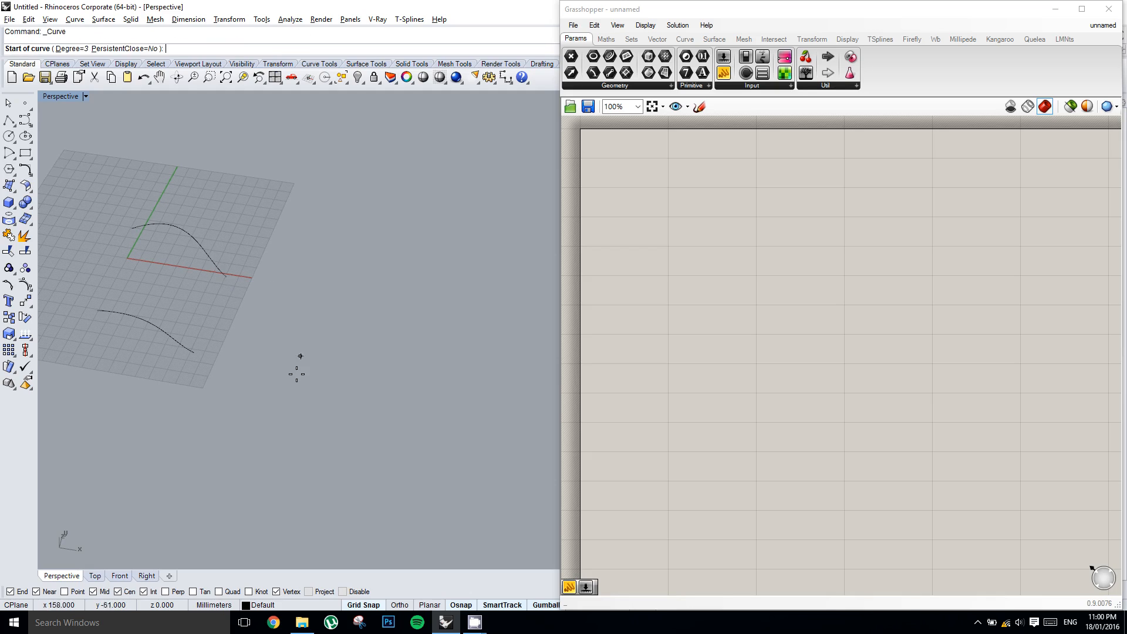
click(296, 374)
click(351, 366)
click(379, 402)
click(371, 438)
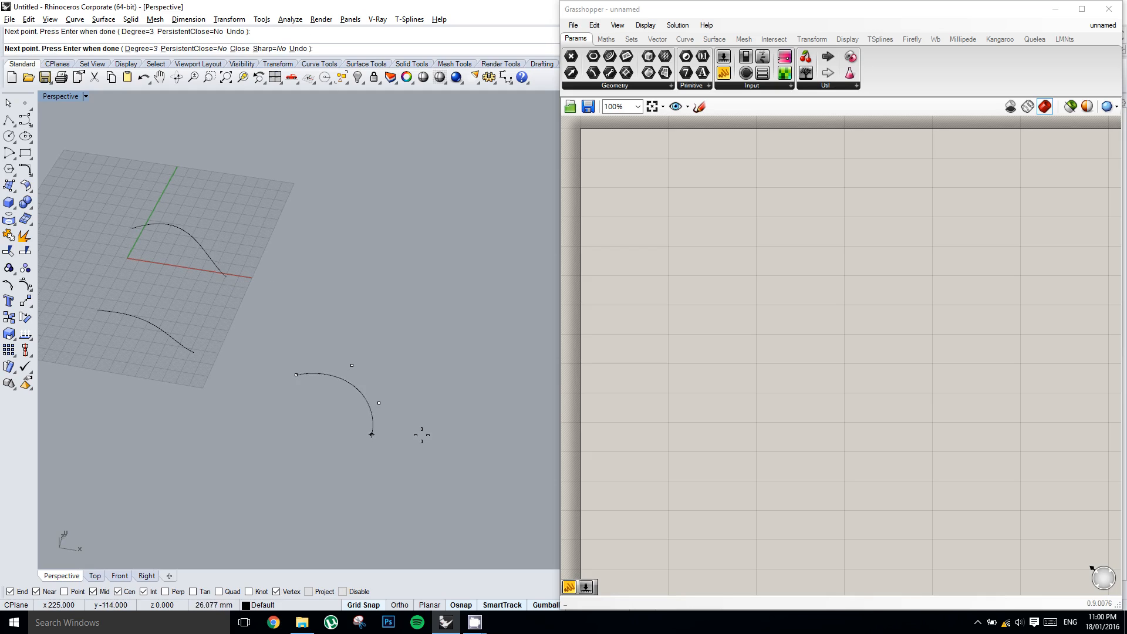
click(421, 432)
right_click(426, 431)
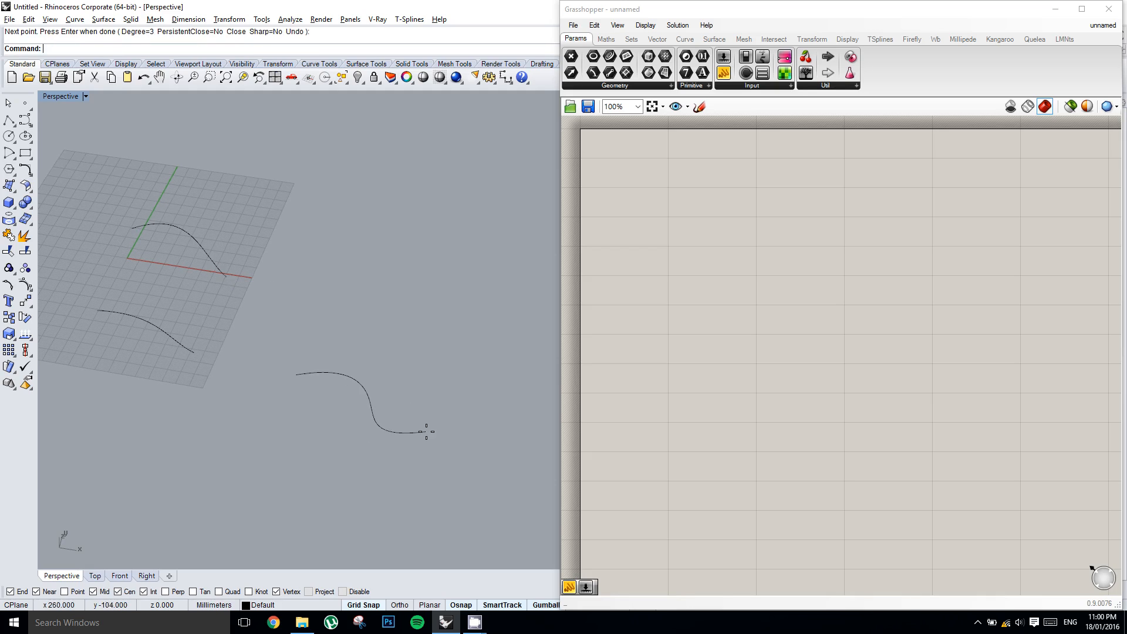
Draw a fourth, wavy control-point curve with five points behind the S-shaped curve outside the grid
right_click(350, 301)
click(322, 297)
click(360, 249)
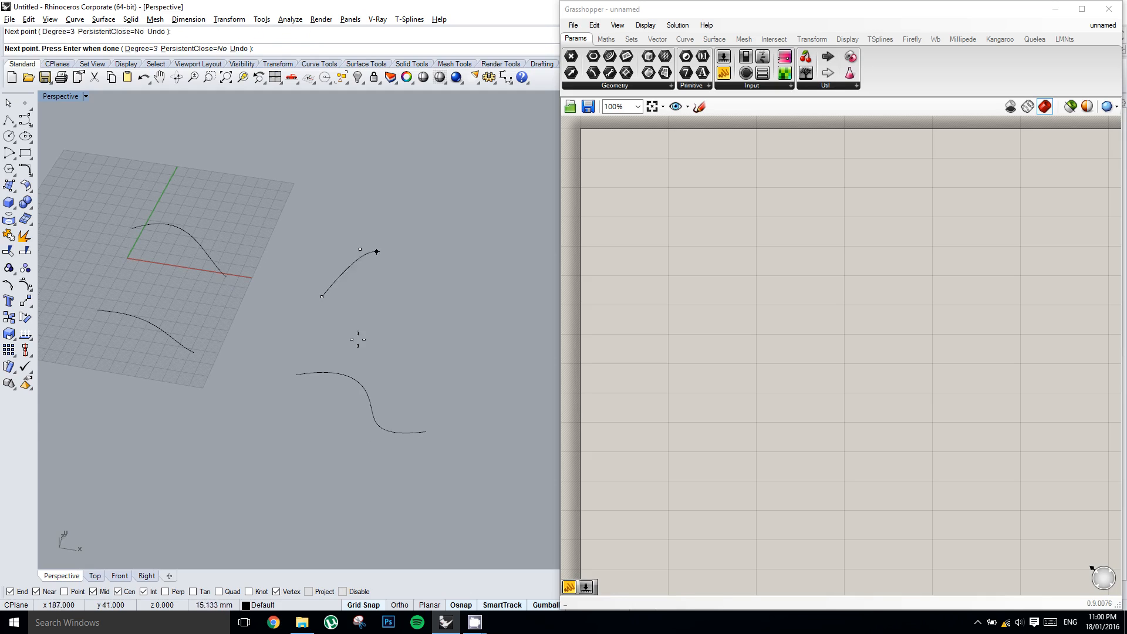
click(355, 333)
click(389, 368)
click(432, 339)
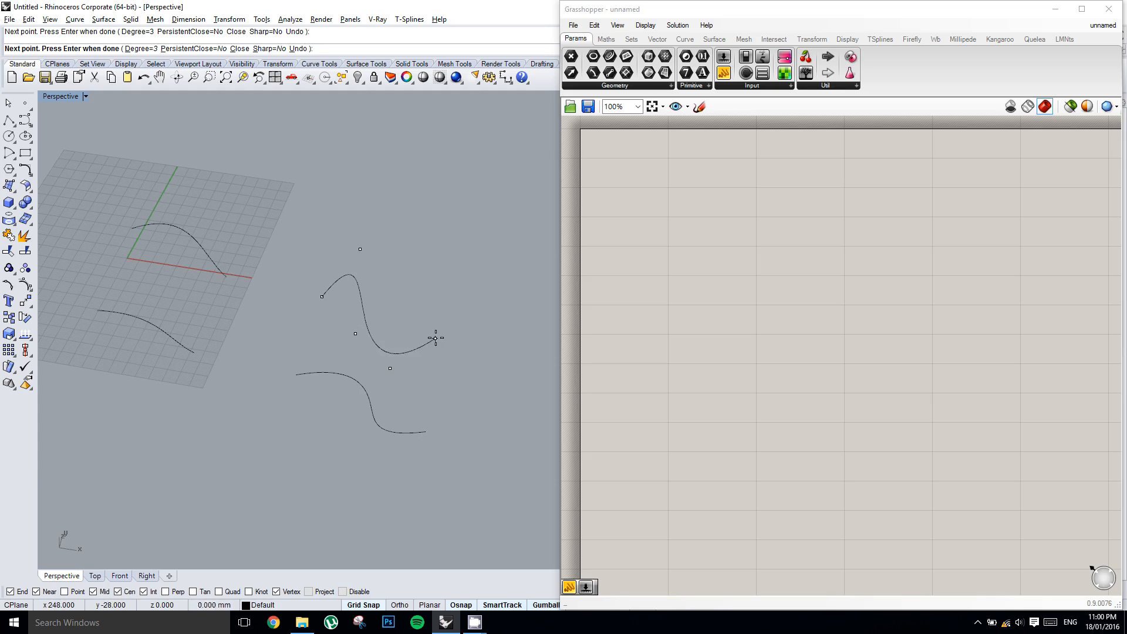
right_click(435, 337)
Draw a fifth wavy control-point curve farther from the grid, continuing the back row of curves
shift+right_drag(452, 324, 360, 302)
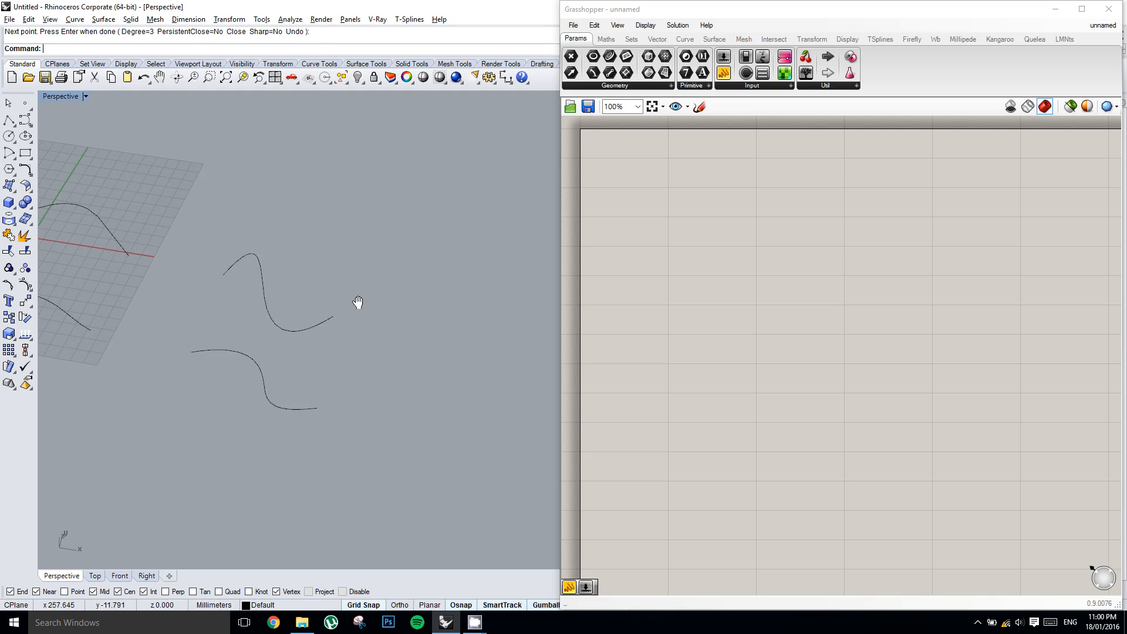
right_click(418, 313)
click(411, 317)
click(452, 283)
click(473, 341)
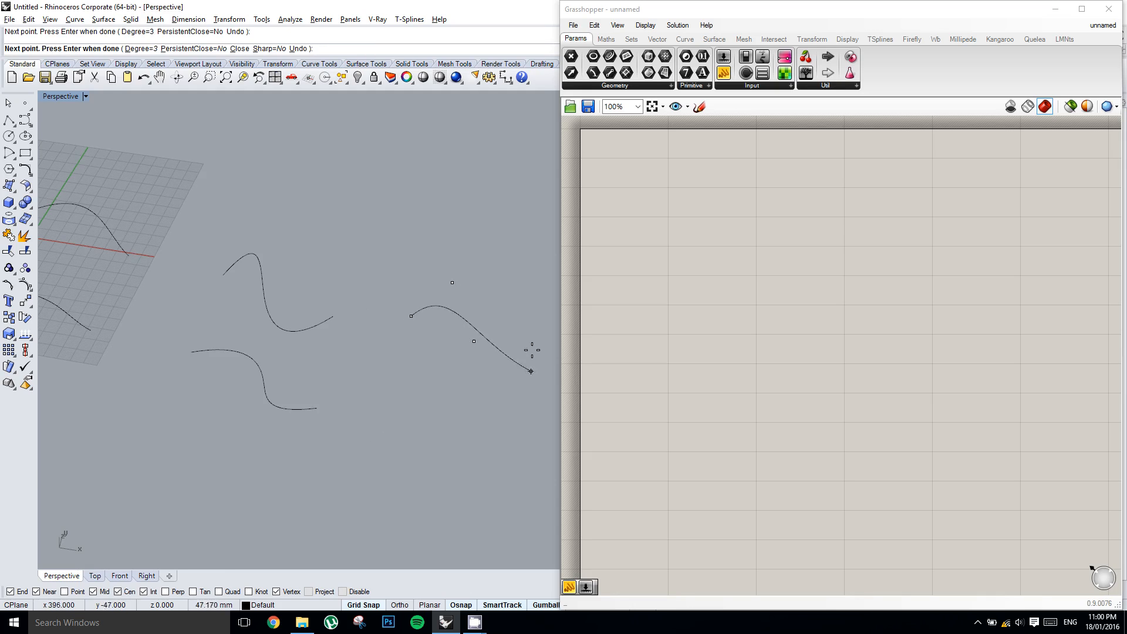
click(531, 350)
right_click(533, 332)
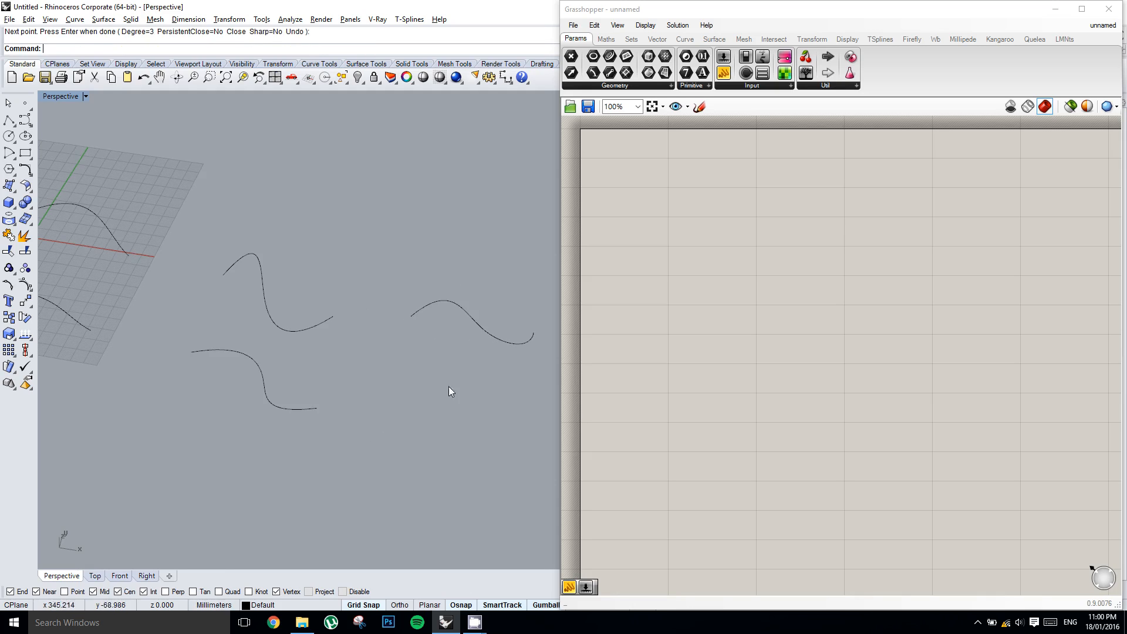
Draw a sixth S-shaped control-point curve with five points in front of the last one, completing the front row
right_click(412, 387)
click(385, 413)
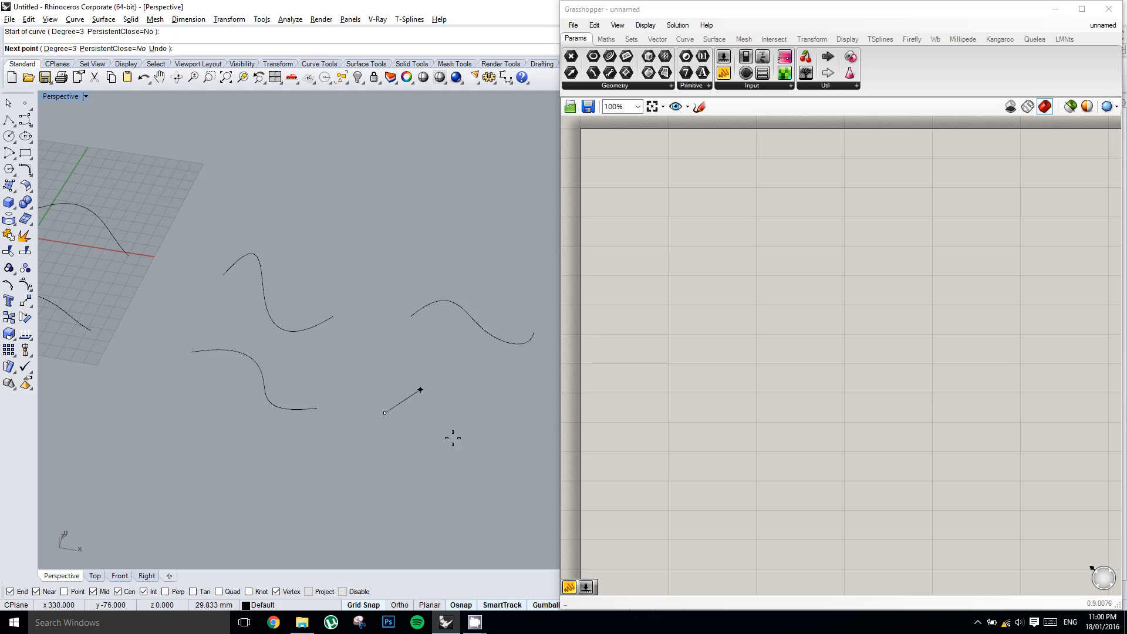
click(436, 376)
click(448, 461)
click(477, 488)
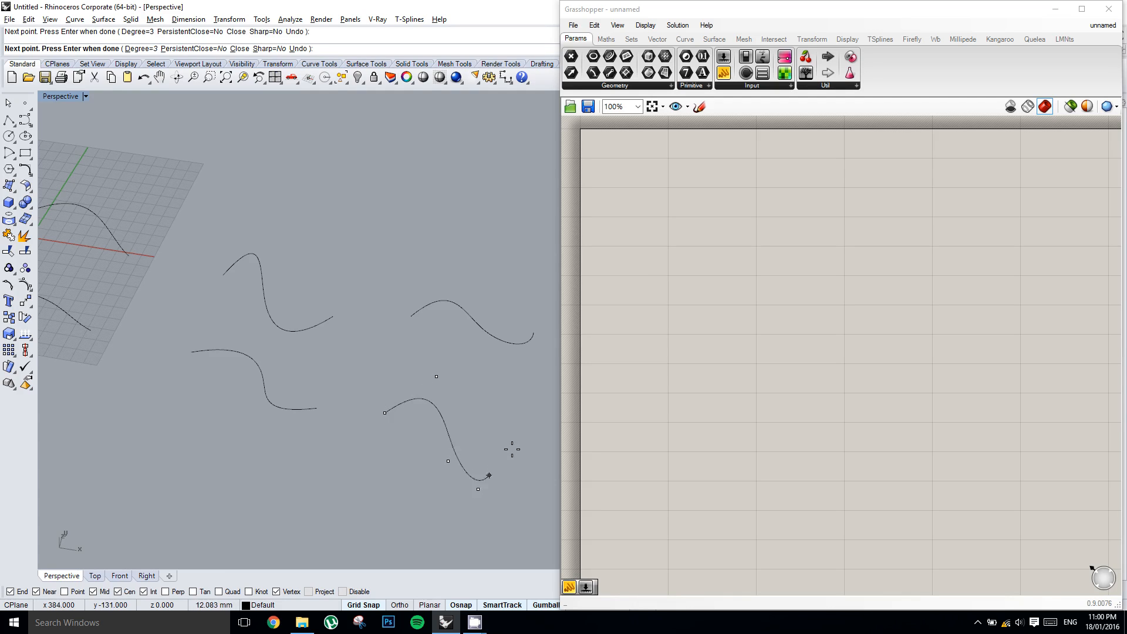
click(511, 450)
right_click(508, 446)
Switch to Grasshopper and place two Curve parameters on the canvas, one below the other
shift+right_drag(400, 409, 358, 357)
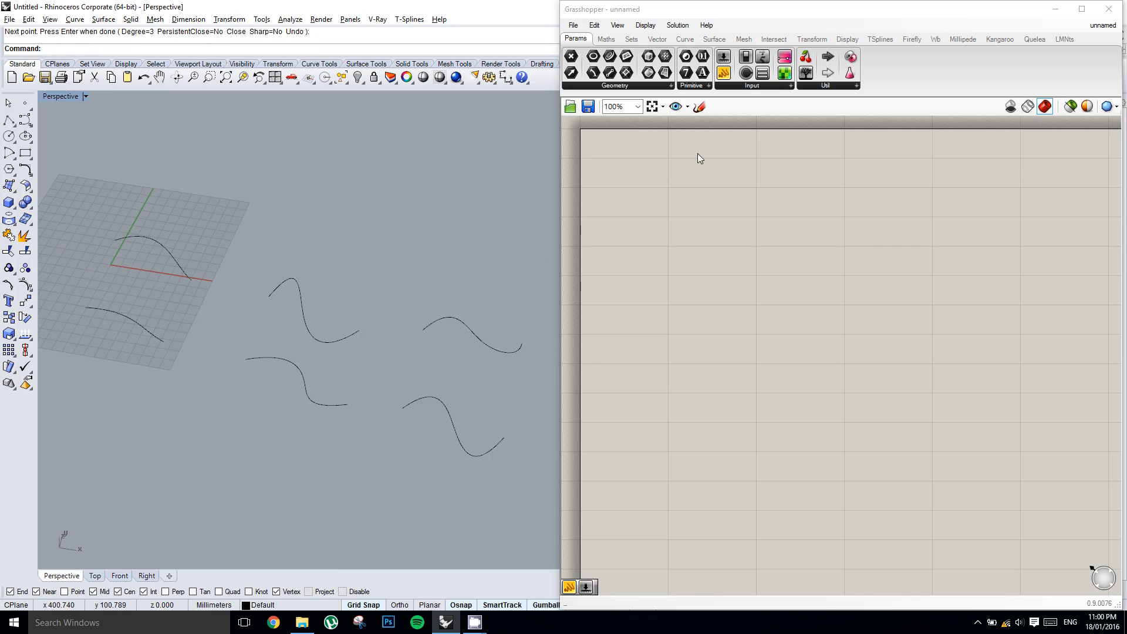
drag(613, 63, 691, 200)
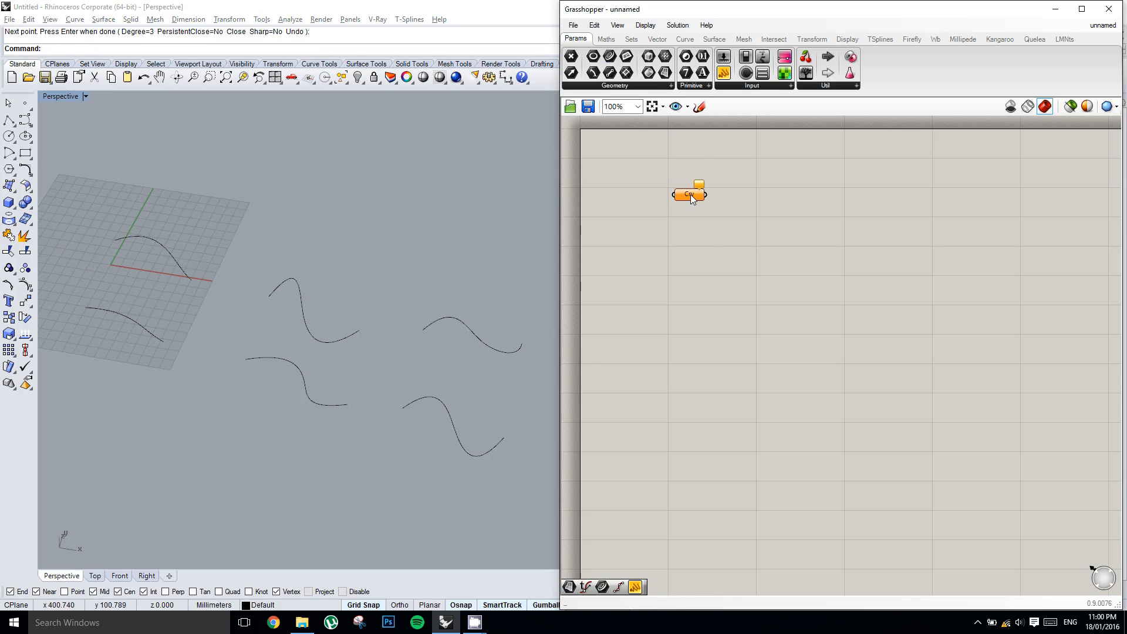
alt+drag(692, 242, 691, 242)
right_click(689, 198)
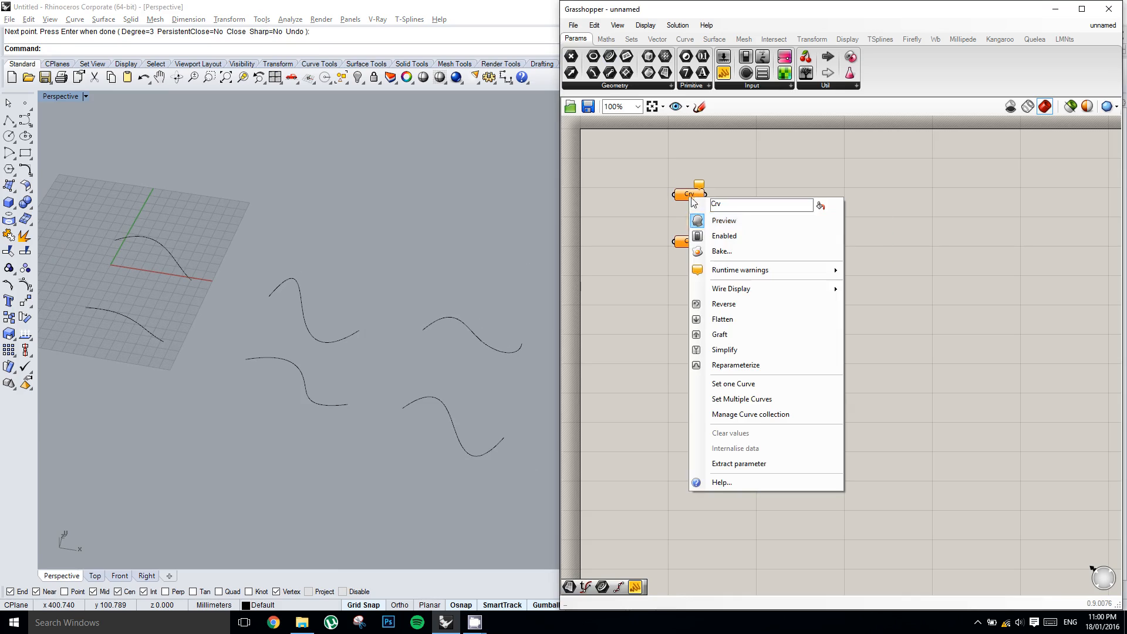
click(758, 385)
key(Escape)
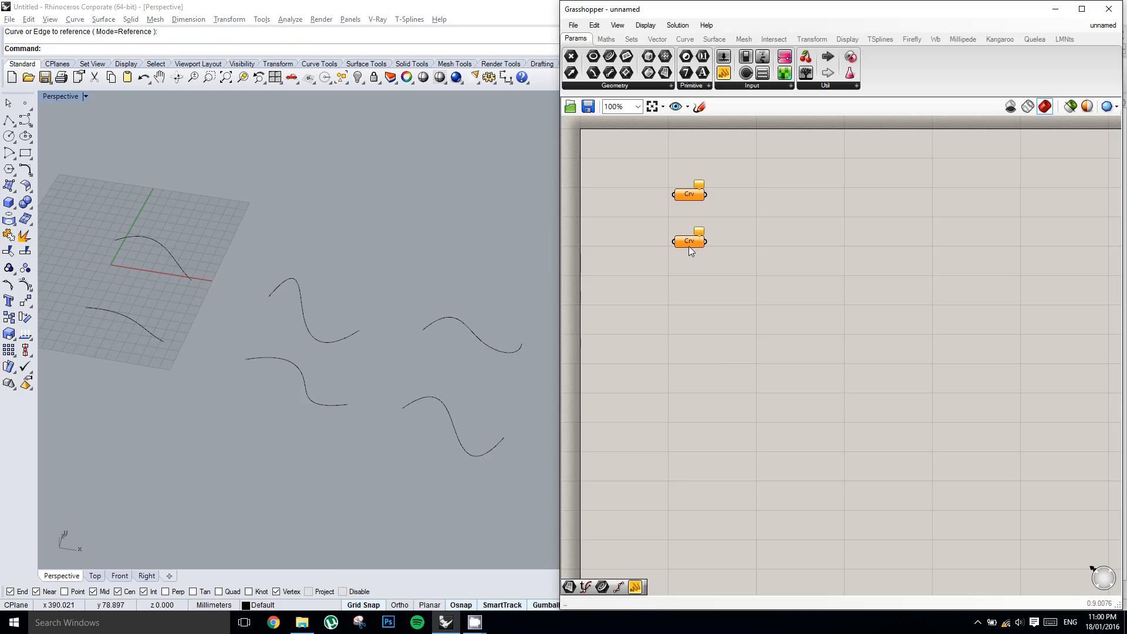
Reference the three front-row Rhino curves into the upper Curve parameter as multiple curves
right_click(701, 197)
click(711, 380)
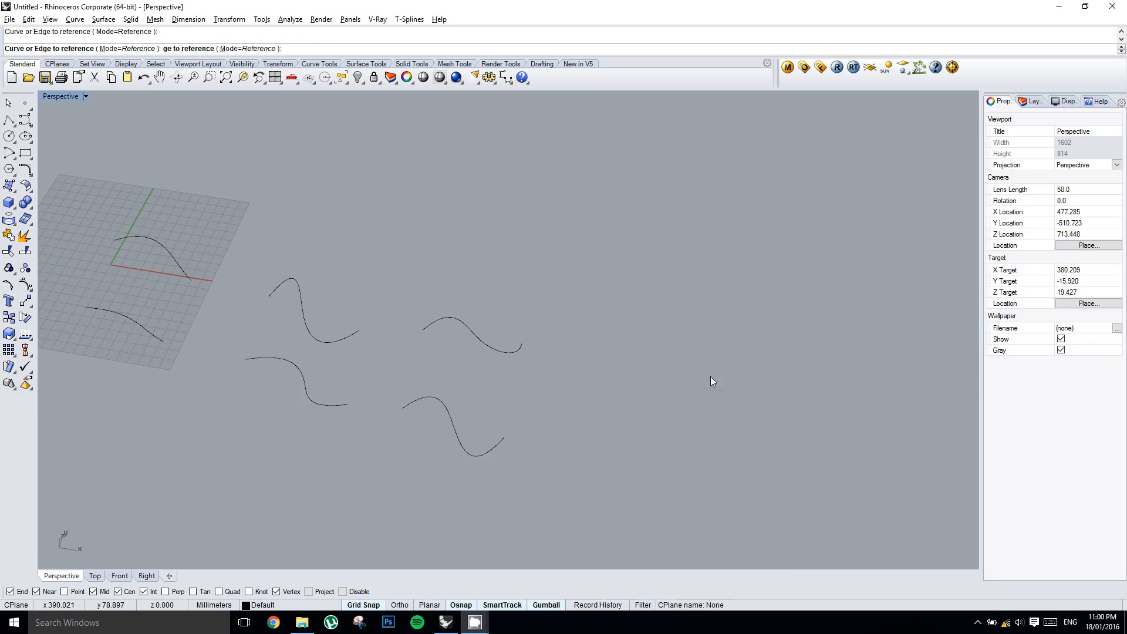
click(146, 333)
click(310, 404)
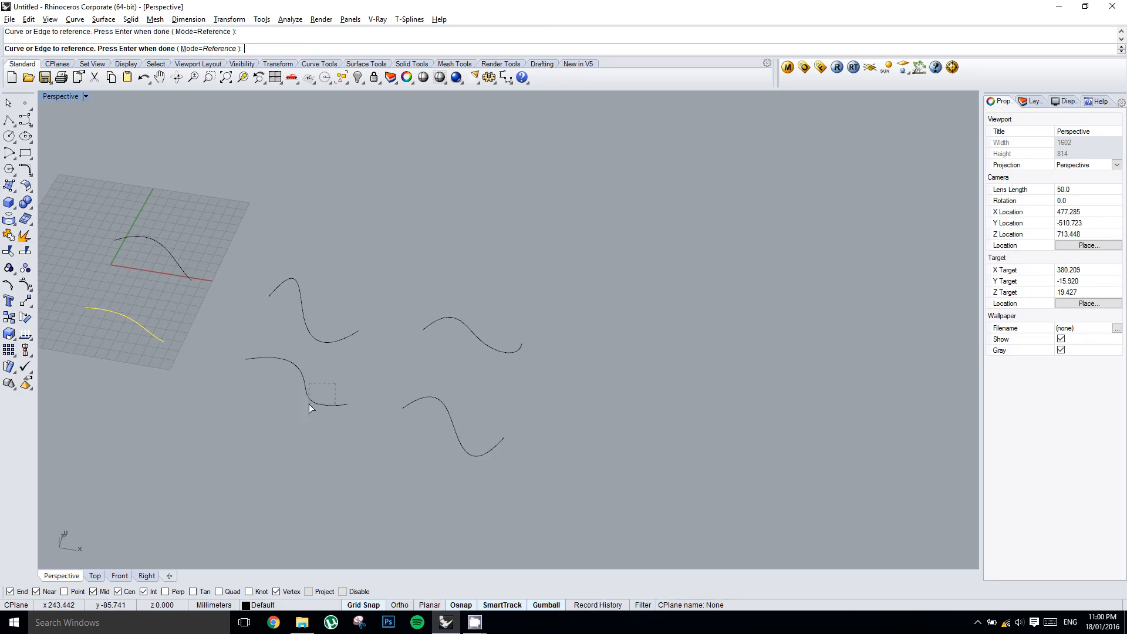
click(441, 435)
key(Return)
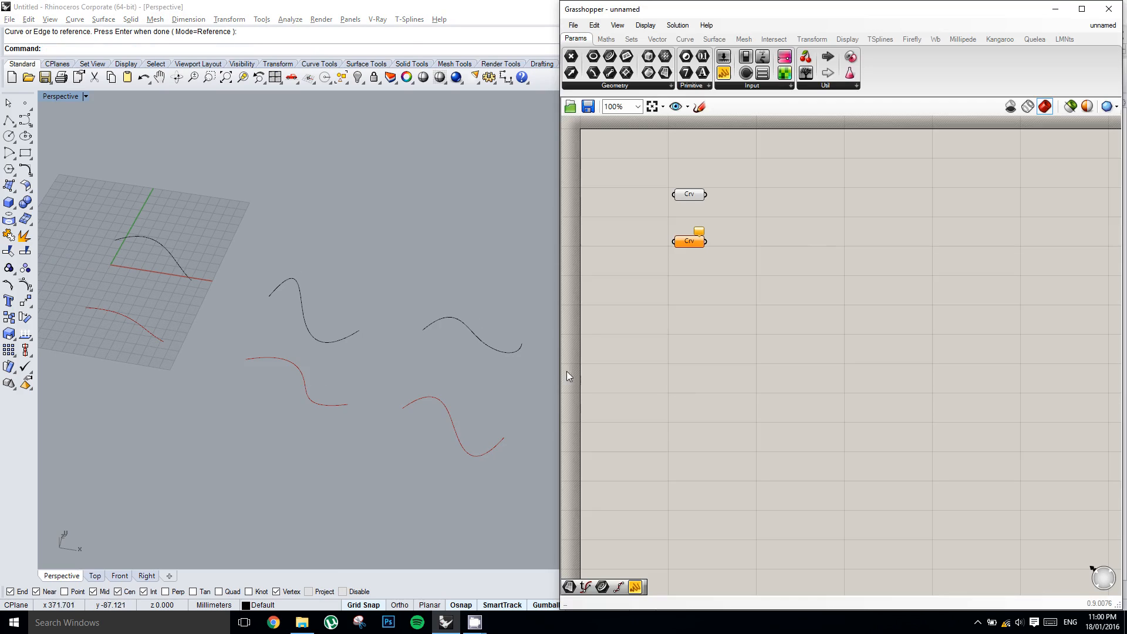
Reference the three back-row Rhino curves into the lower Curve parameter as multiple curves and deselect it
right_click(695, 245)
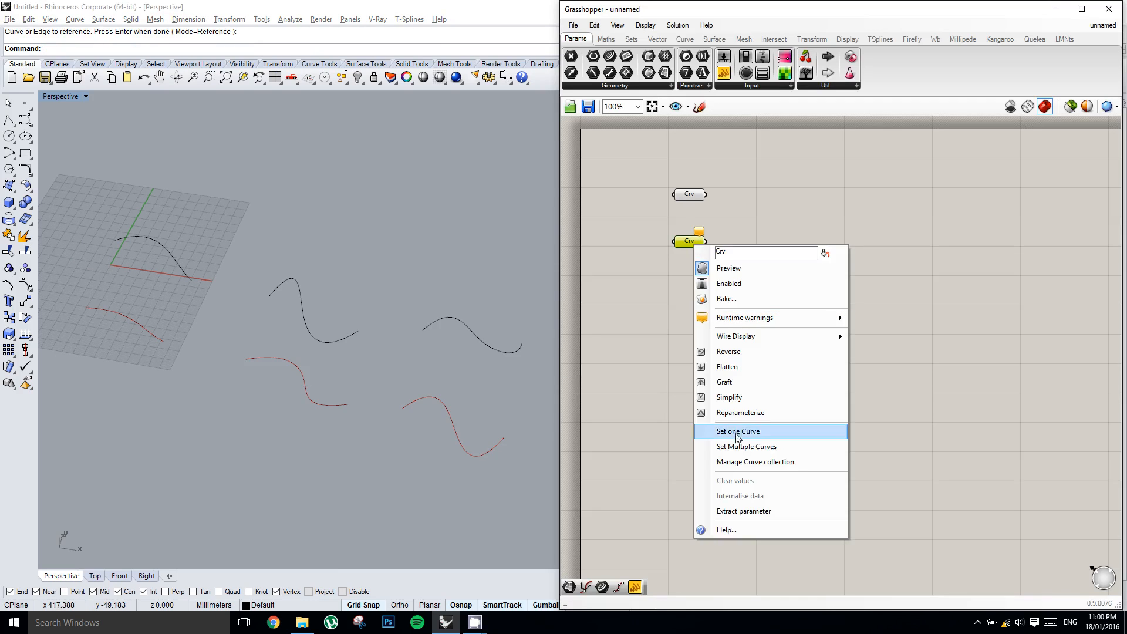
click(734, 445)
click(177, 265)
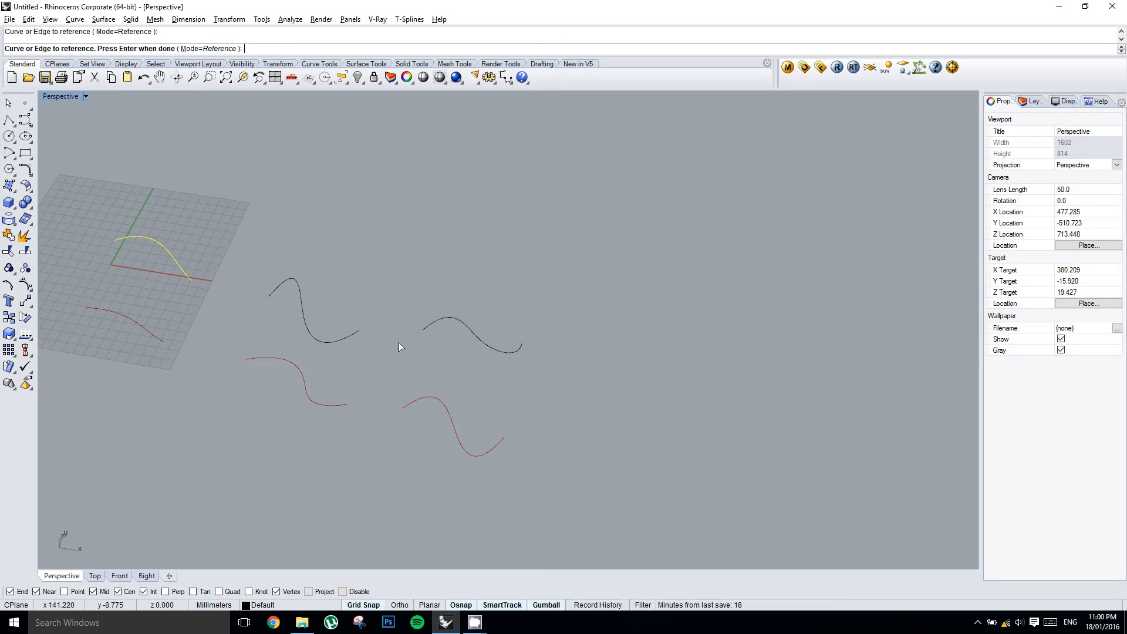
click(473, 330)
click(347, 334)
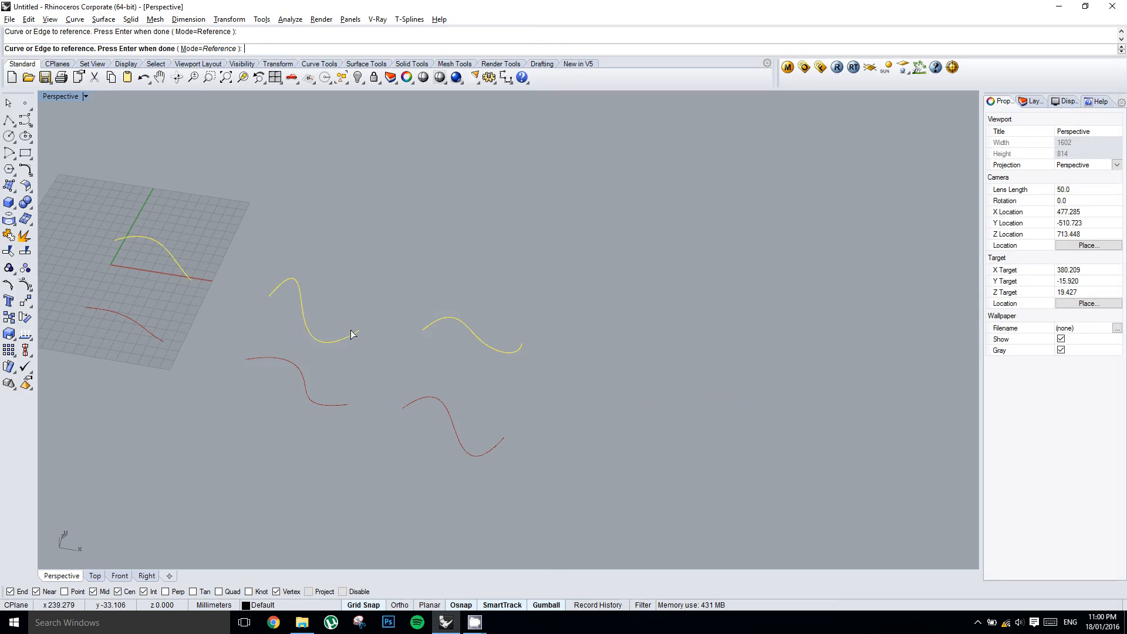
key(Return)
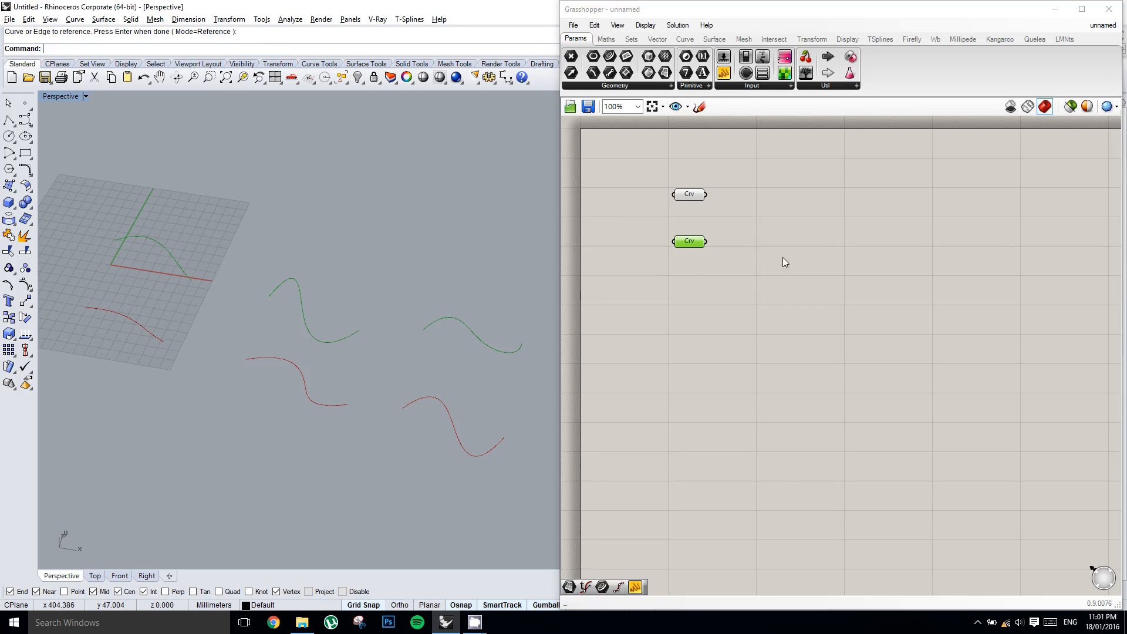
right_click(786, 268)
click(748, 234)
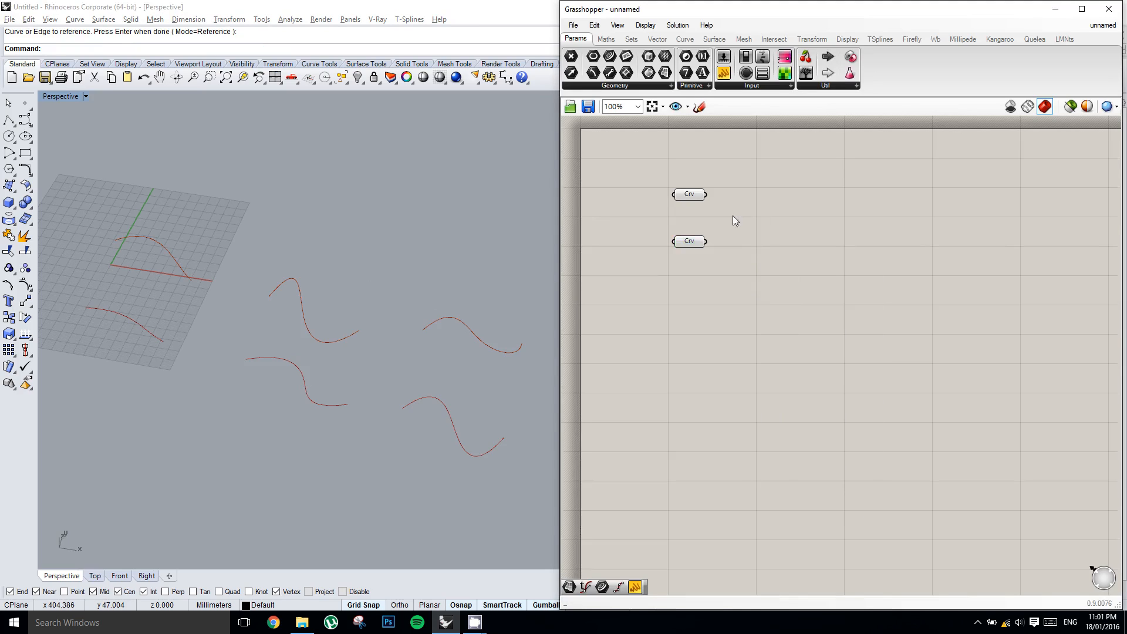
Add a Loft component beside the Curve parameters and connect the upper Curve parameter to its C input
scroll(739, 223, up, 2)
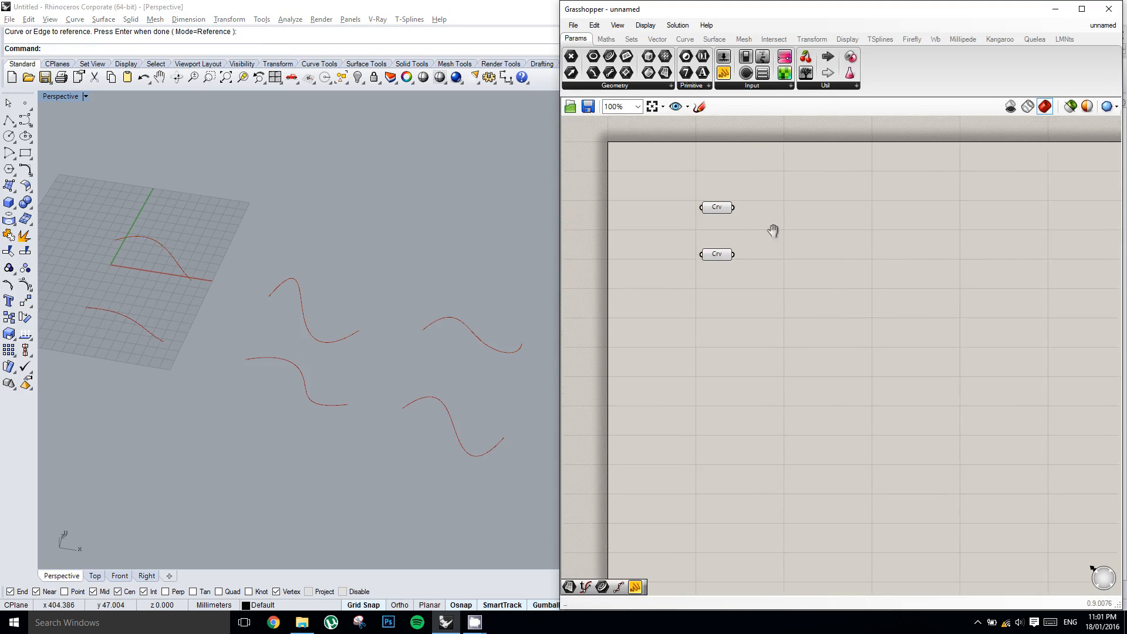
double_click(809, 232)
text(loft)
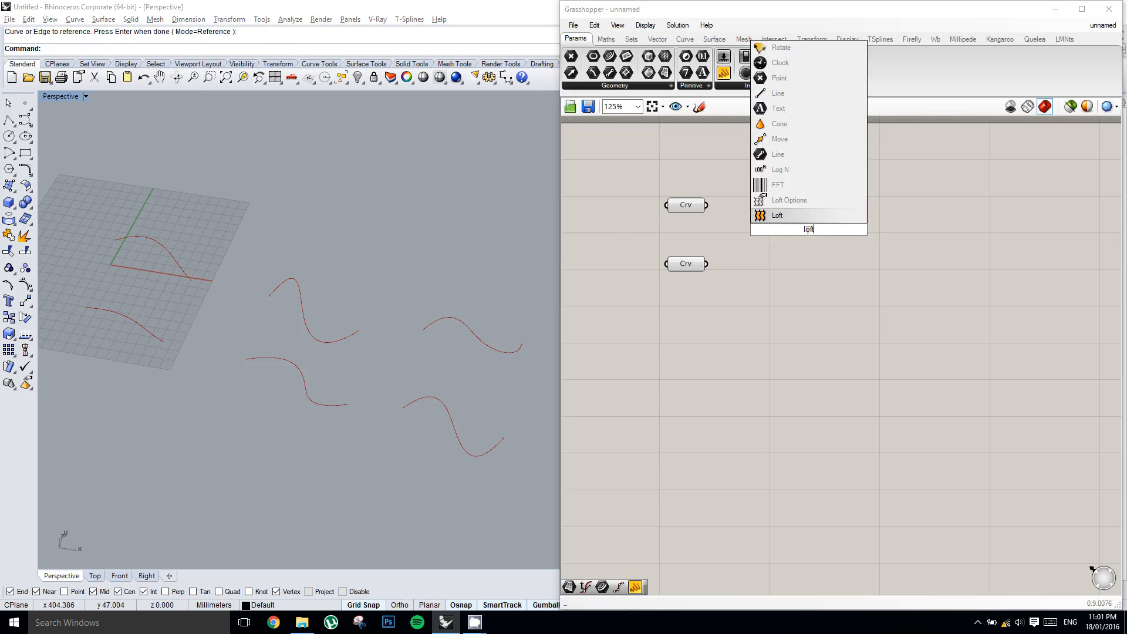
key(Return)
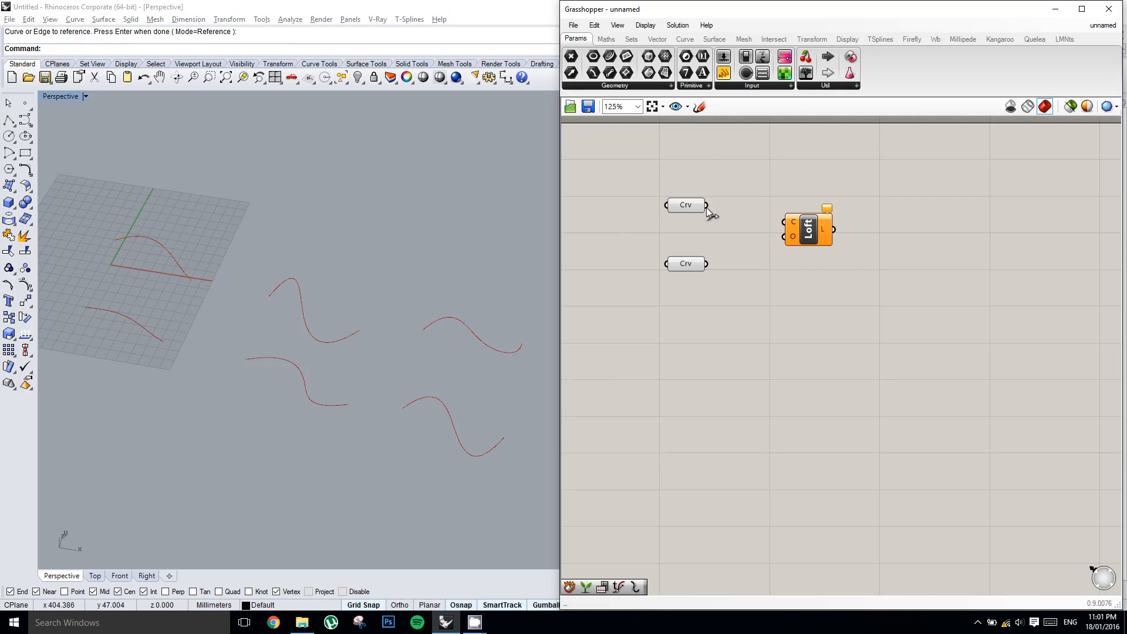
drag(706, 205, 785, 222)
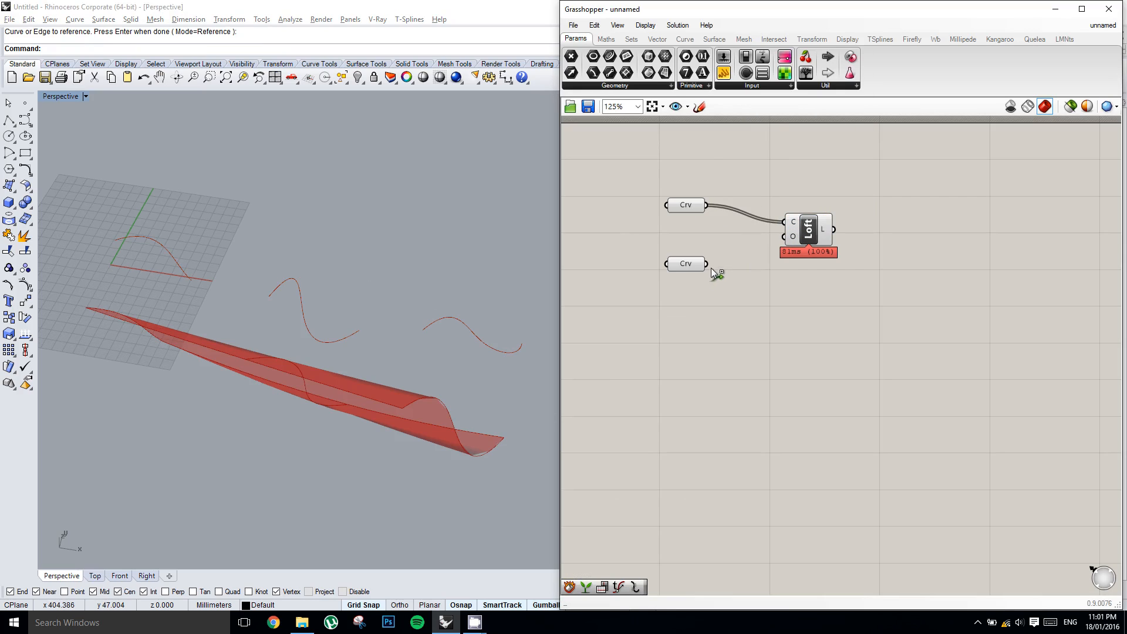
Connect the lower Curve parameter to the Loft's C input as a second source and move the Loft farther from the parameters
shift+drag(707, 263, 794, 217)
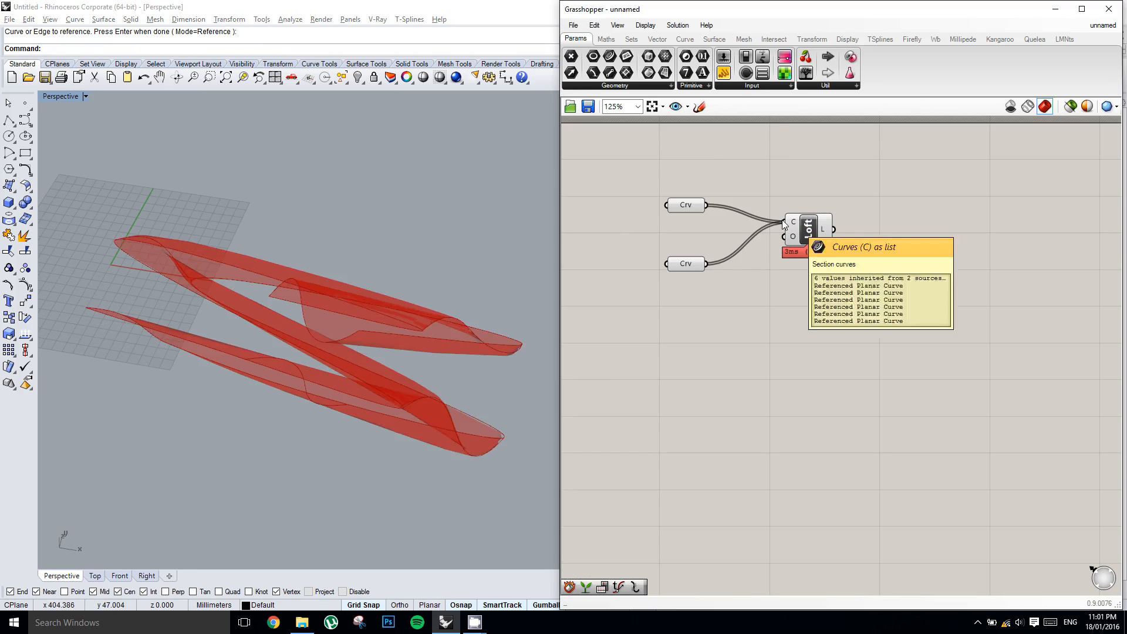
right_drag(231, 315, 329, 339)
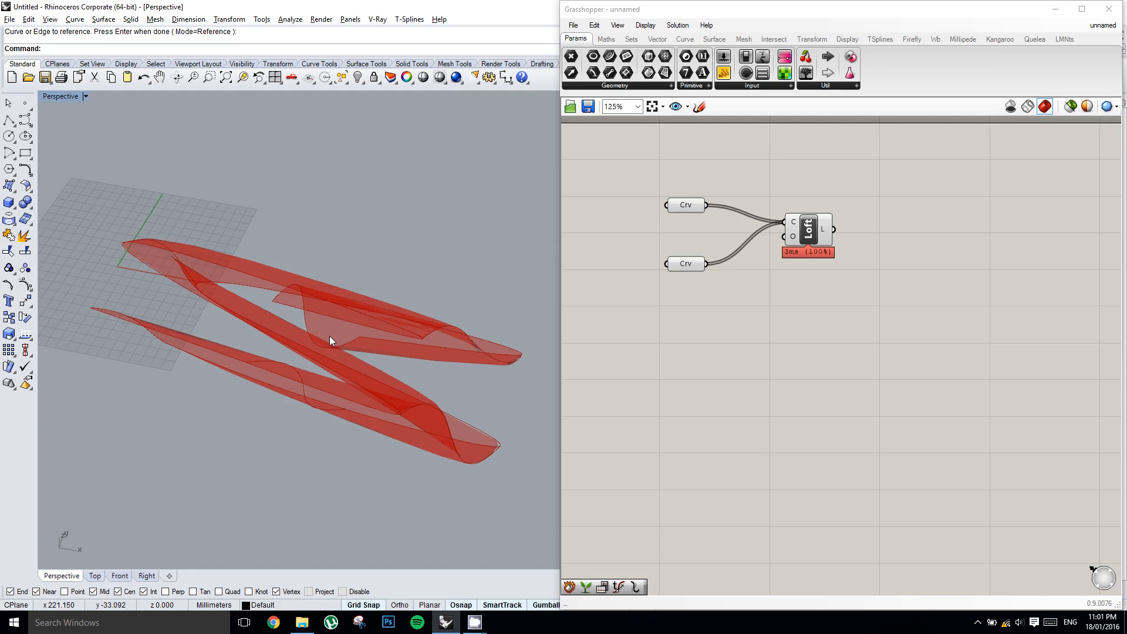
click(883, 255)
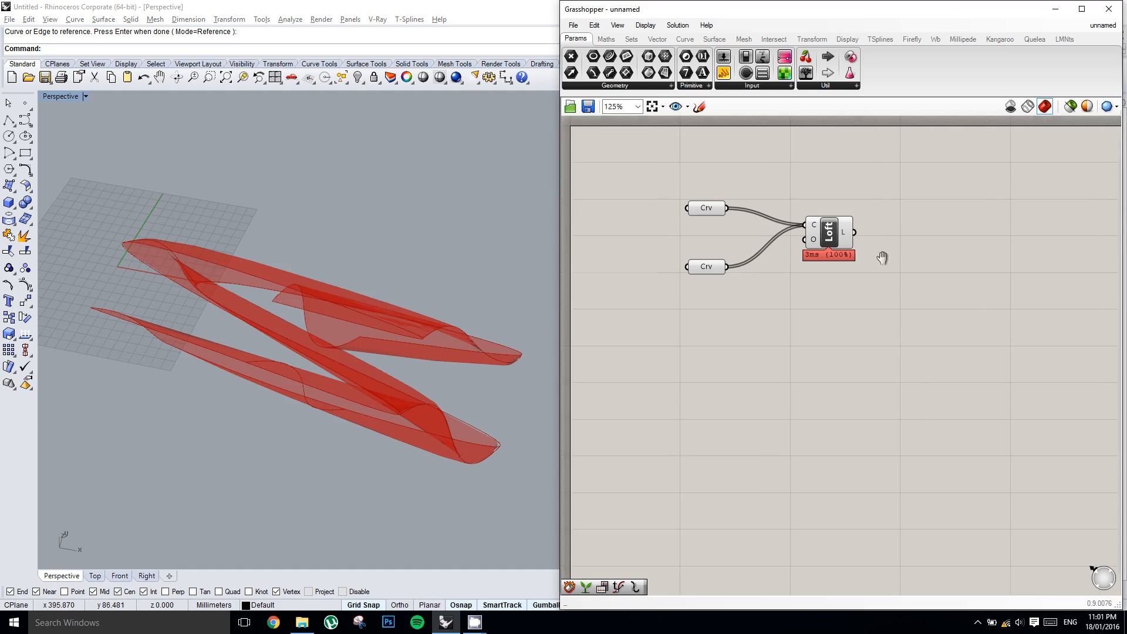
click(873, 229)
drag(874, 225, 901, 225)
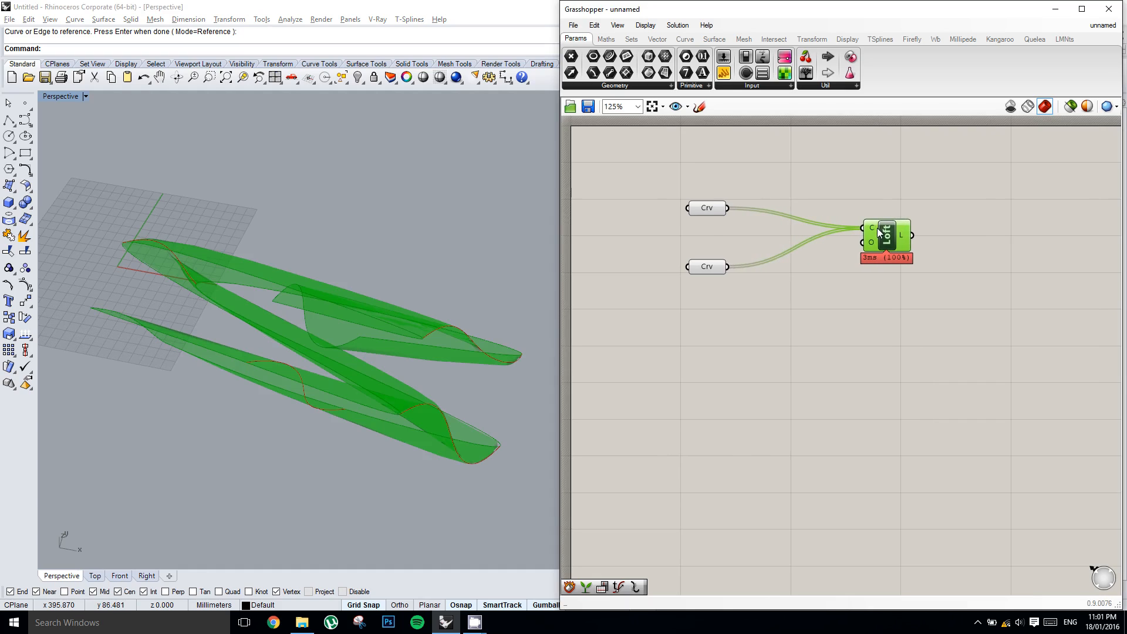
Check the curve list at the Loft's C input and graft the upper Curve parameter
click(706, 208)
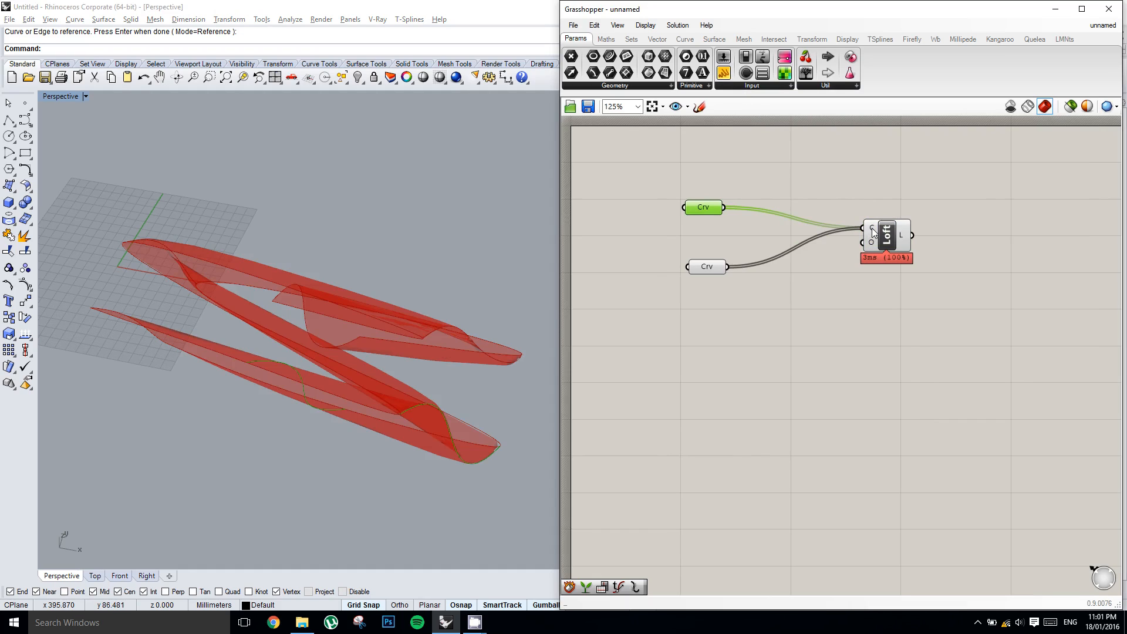
mouse_move(872, 228)
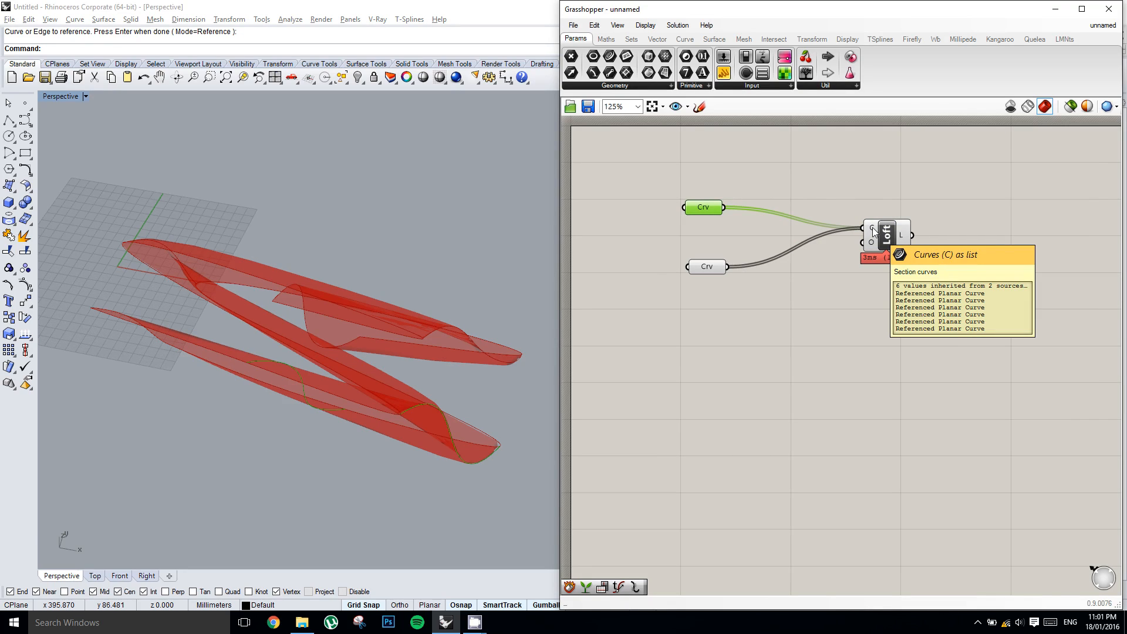
click(731, 209)
right_click(705, 206)
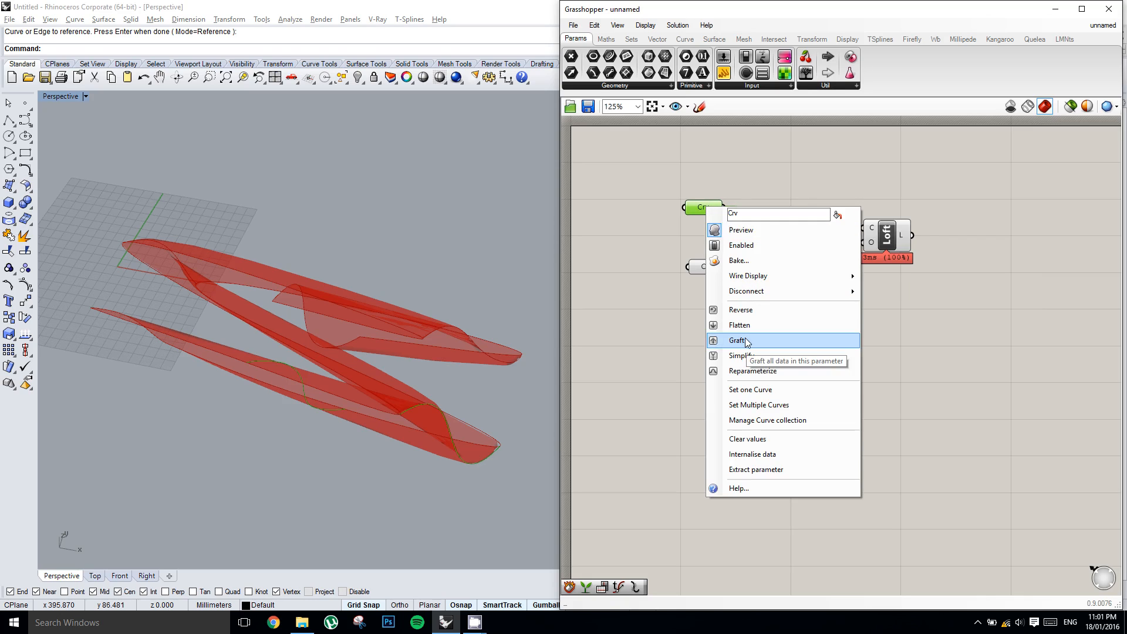
click(747, 342)
Graft the lower Curve parameter as well and nudge it into line beneath the upper one
click(707, 268)
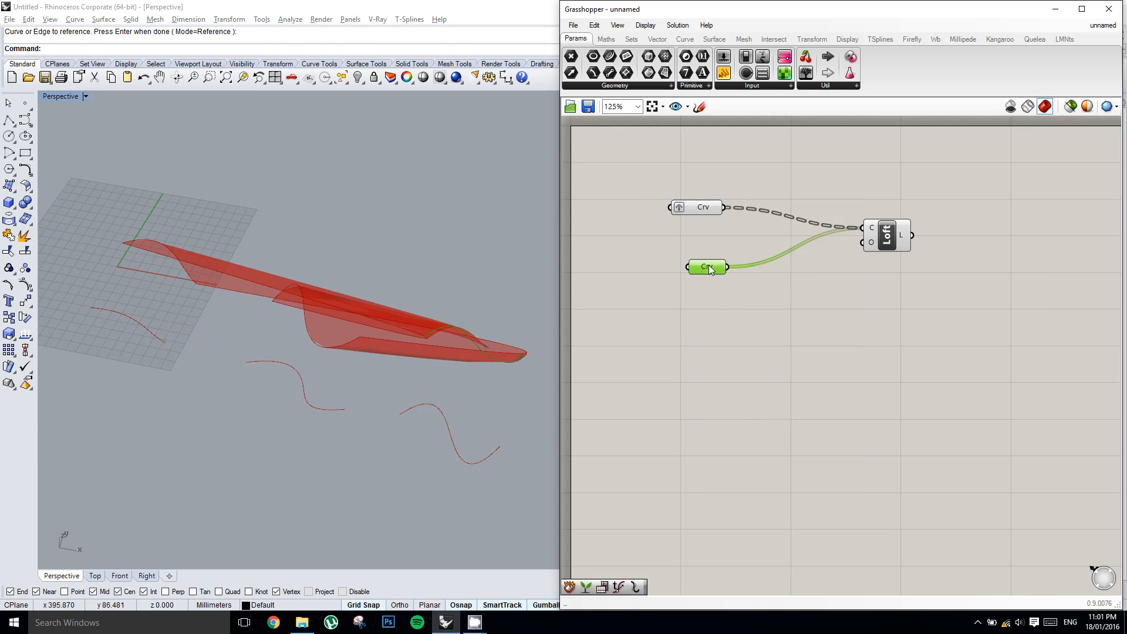
right_click(710, 267)
click(755, 403)
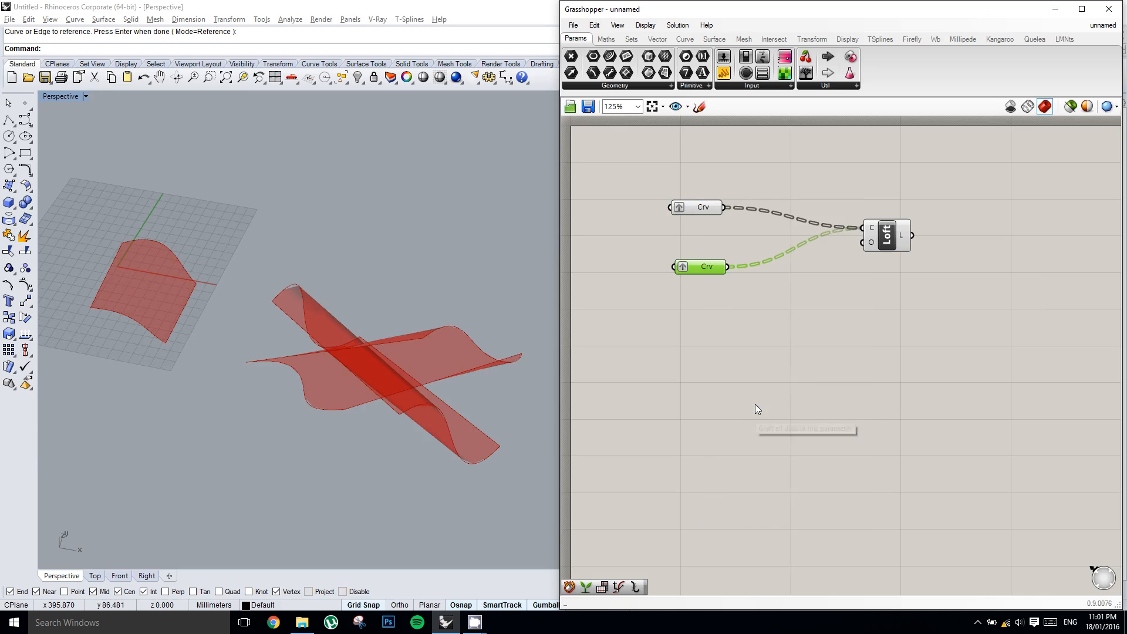
right_drag(757, 294, 753, 301)
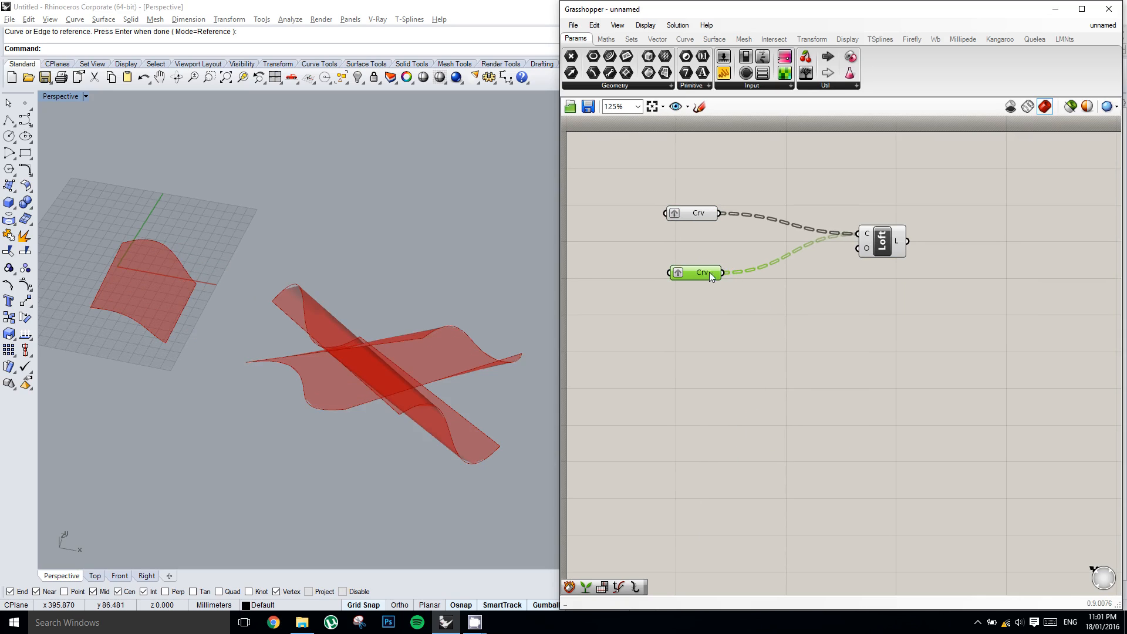
drag(709, 272, 703, 268)
click(722, 248)
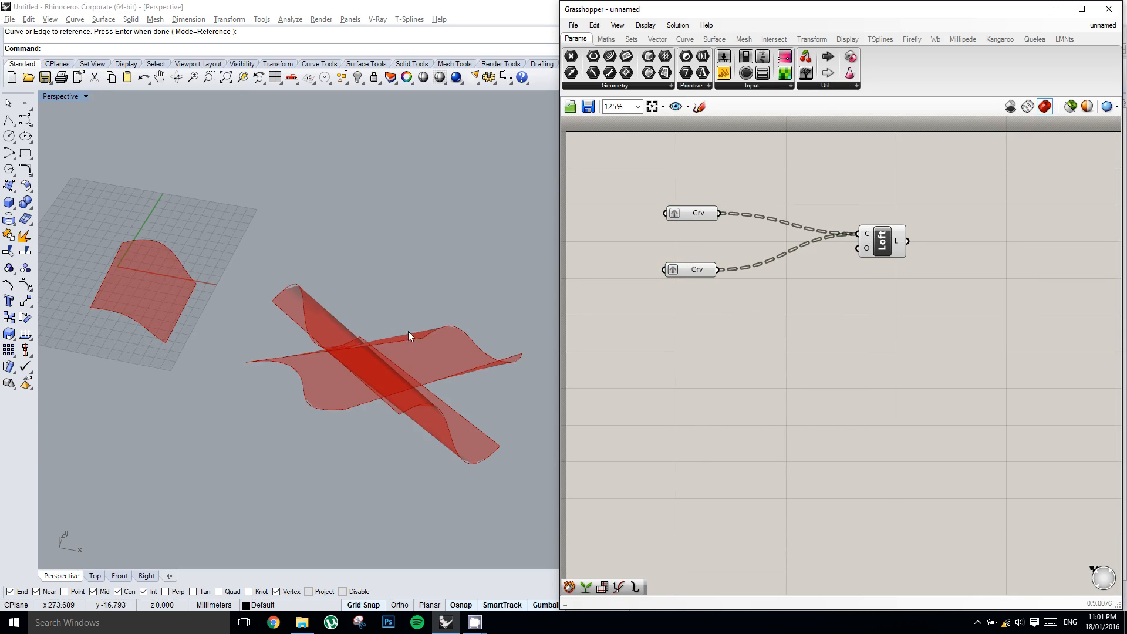
right_drag(355, 342, 375, 368)
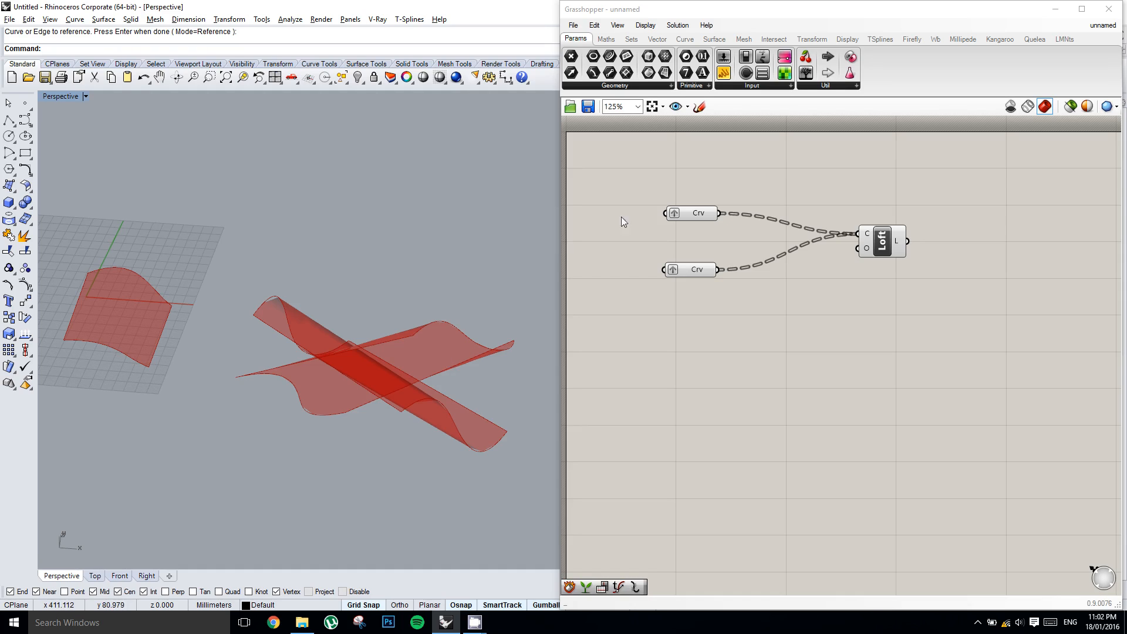
Re-reference the lower Curve parameter to the three back-row curves, picked in order from the grid outward
click(699, 273)
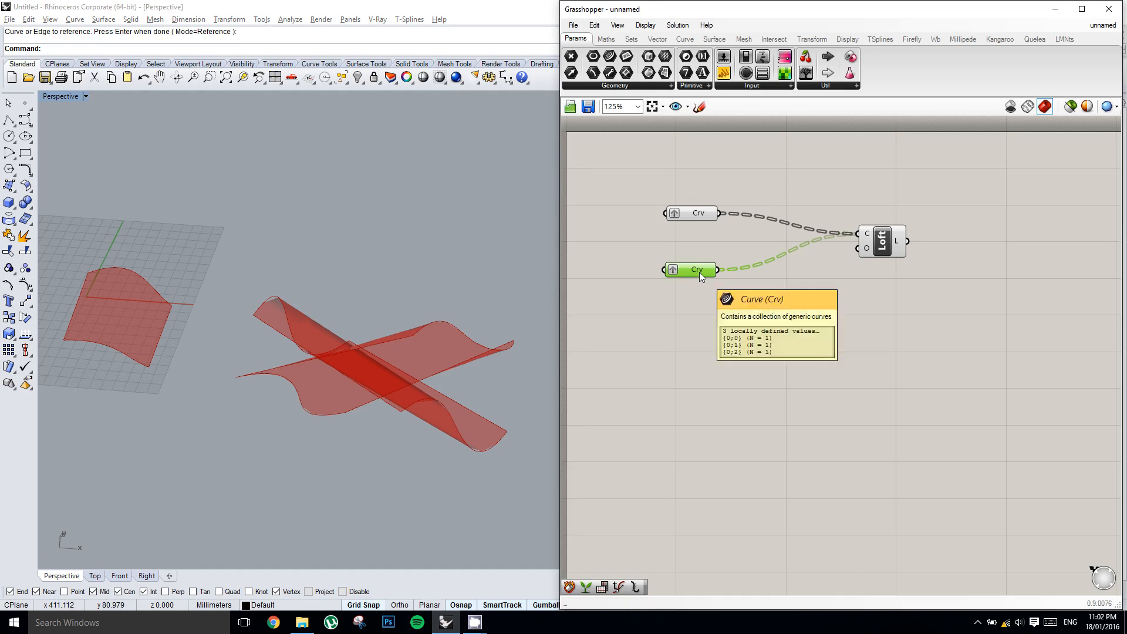
right_click(699, 273)
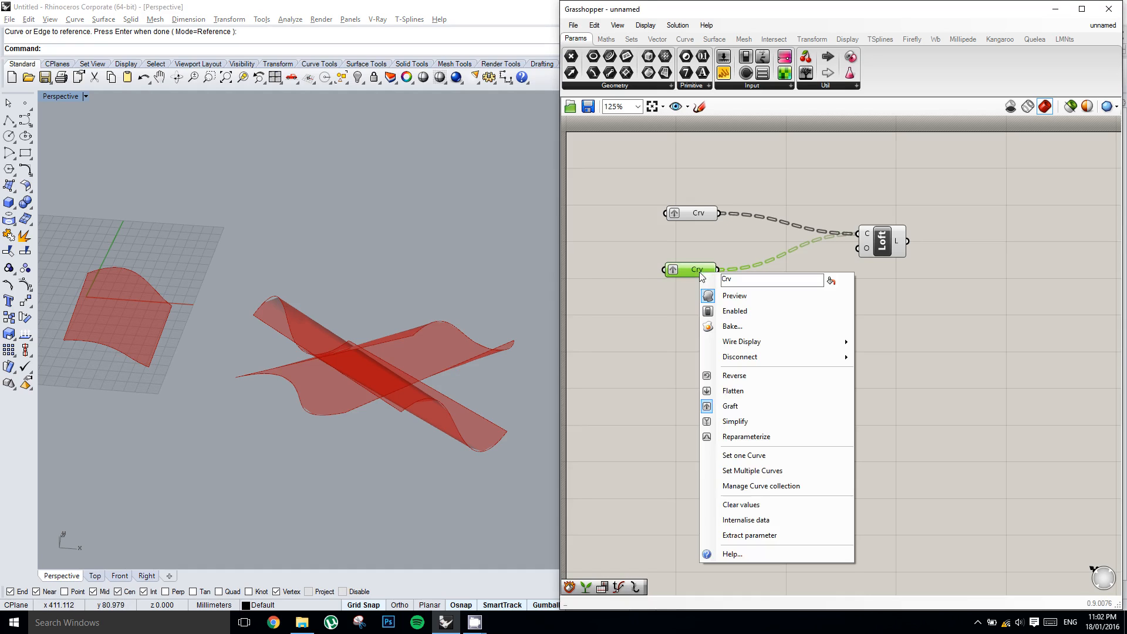
click(783, 472)
click(156, 292)
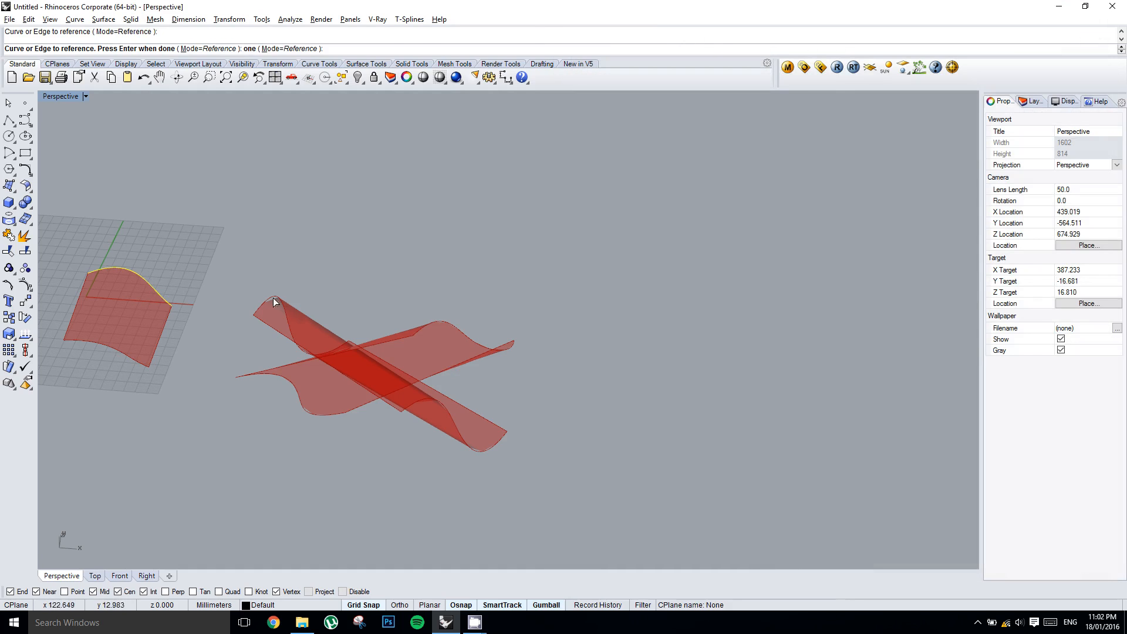
click(290, 335)
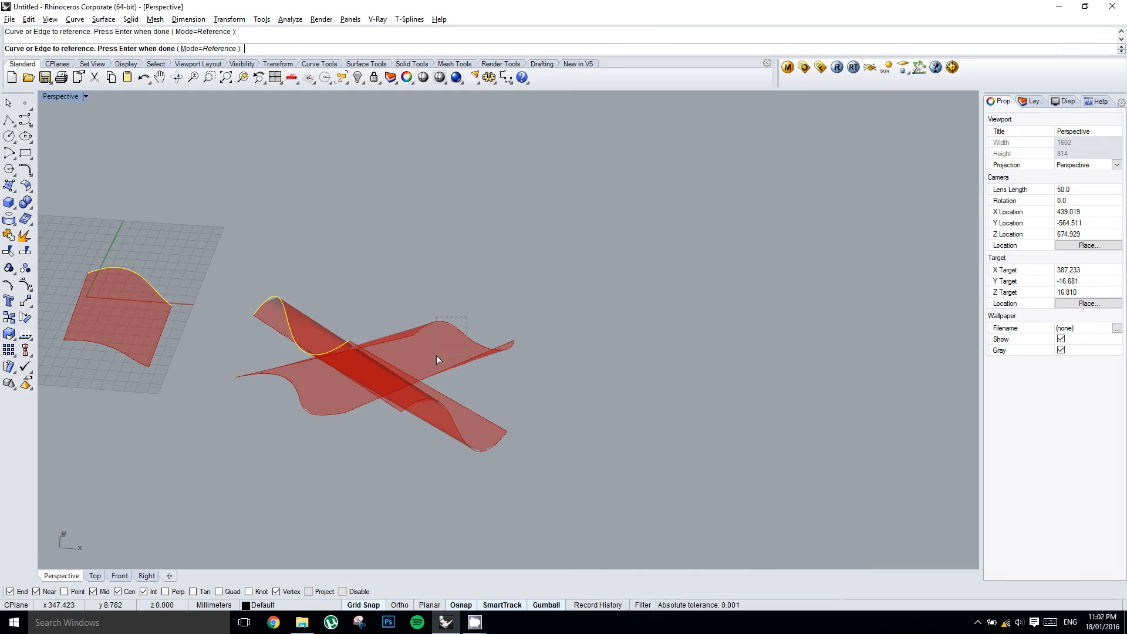
click(429, 325)
key(Return)
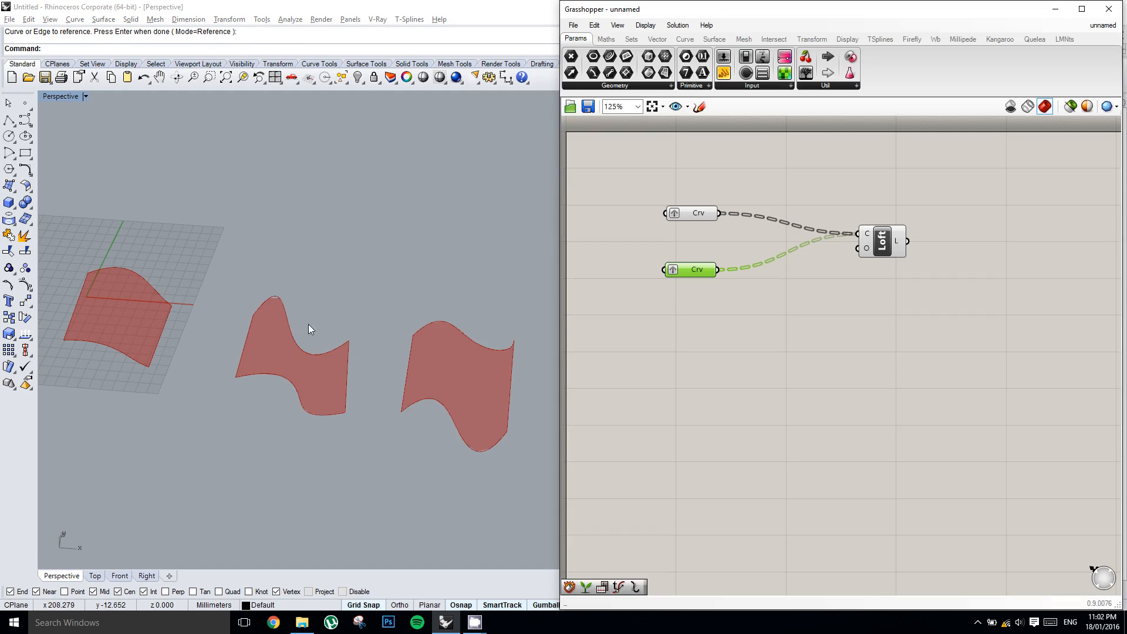
shift+right_drag(309, 324, 342, 297)
right_drag(342, 297, 345, 284)
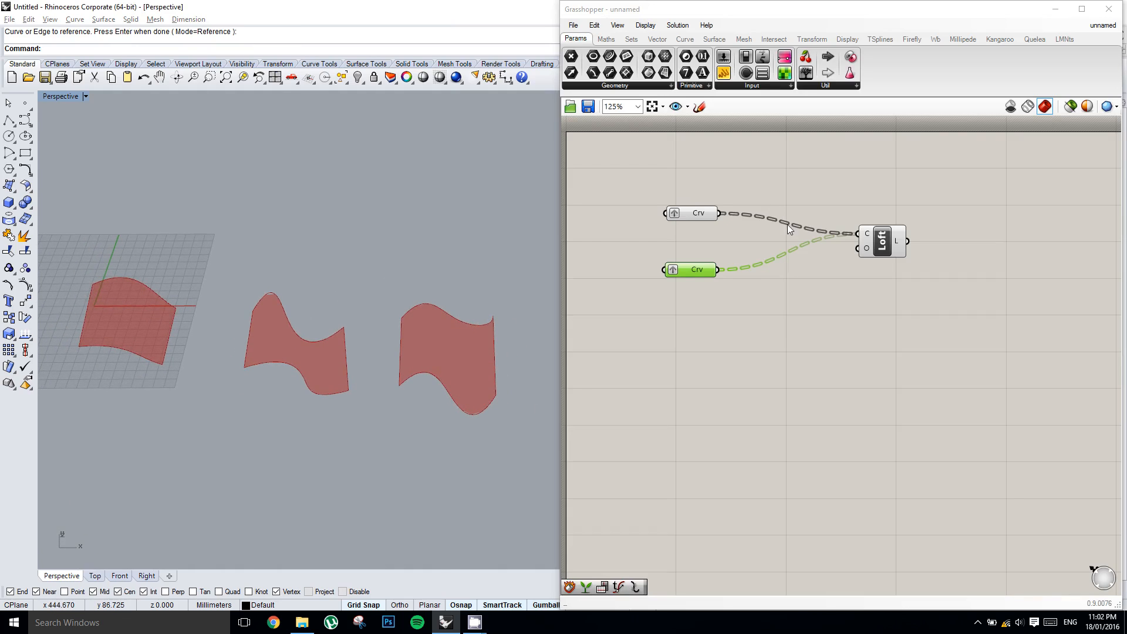
Move the Loft component farther from the two Curve parameters to make room between them, and deselect it
right_drag(875, 245, 884, 253)
drag(897, 256, 1005, 254)
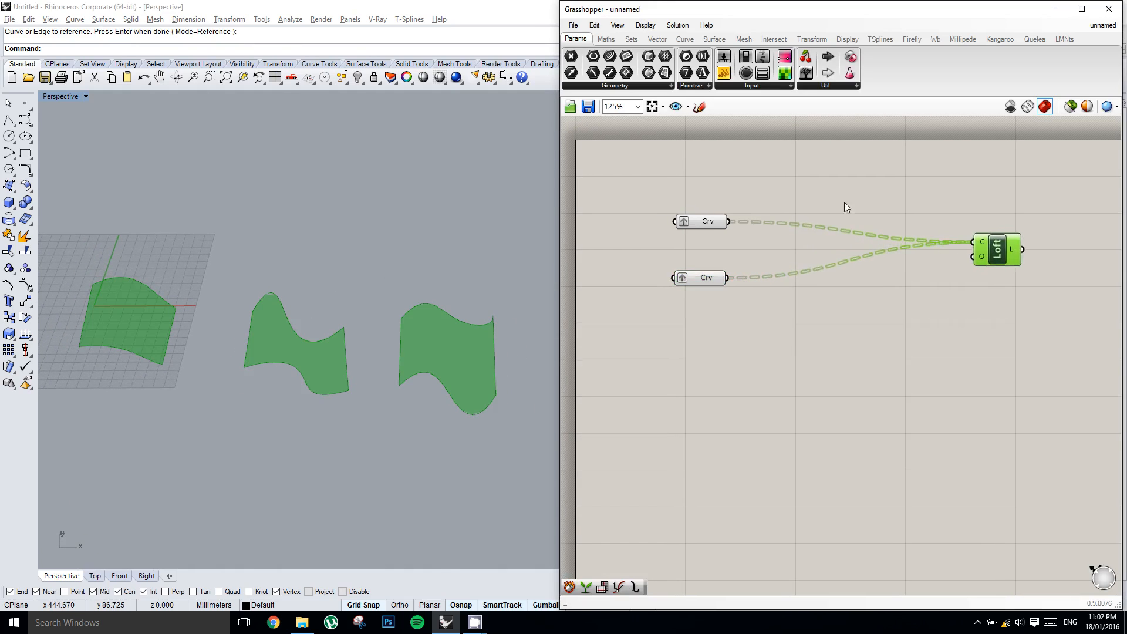
right_drag(844, 202, 829, 209)
click(857, 221)
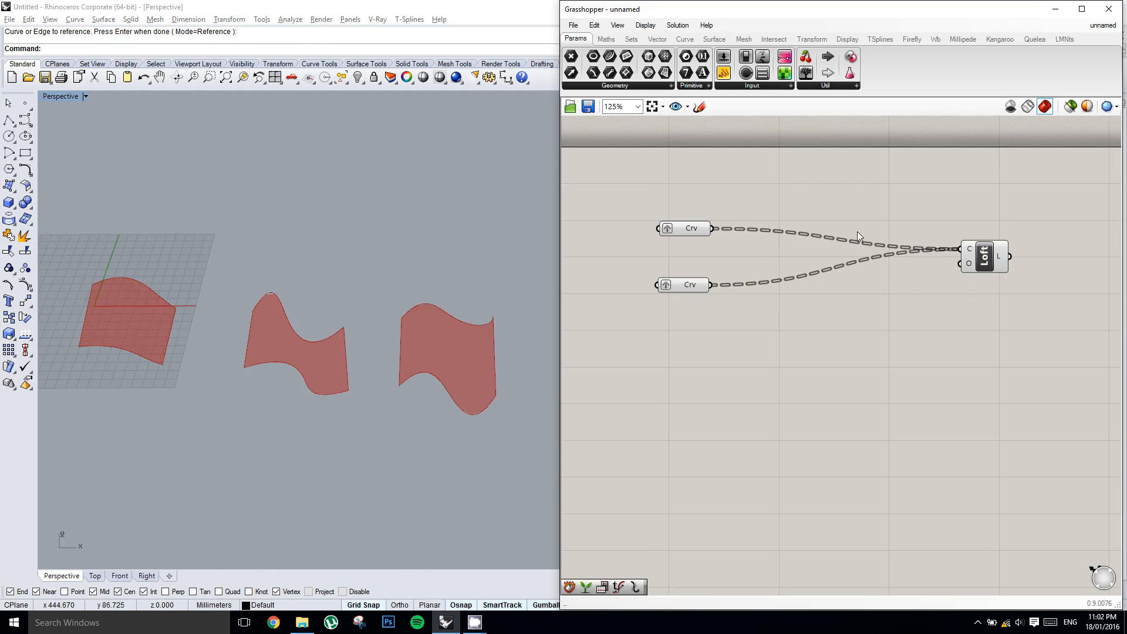
drag(985, 256, 988, 258)
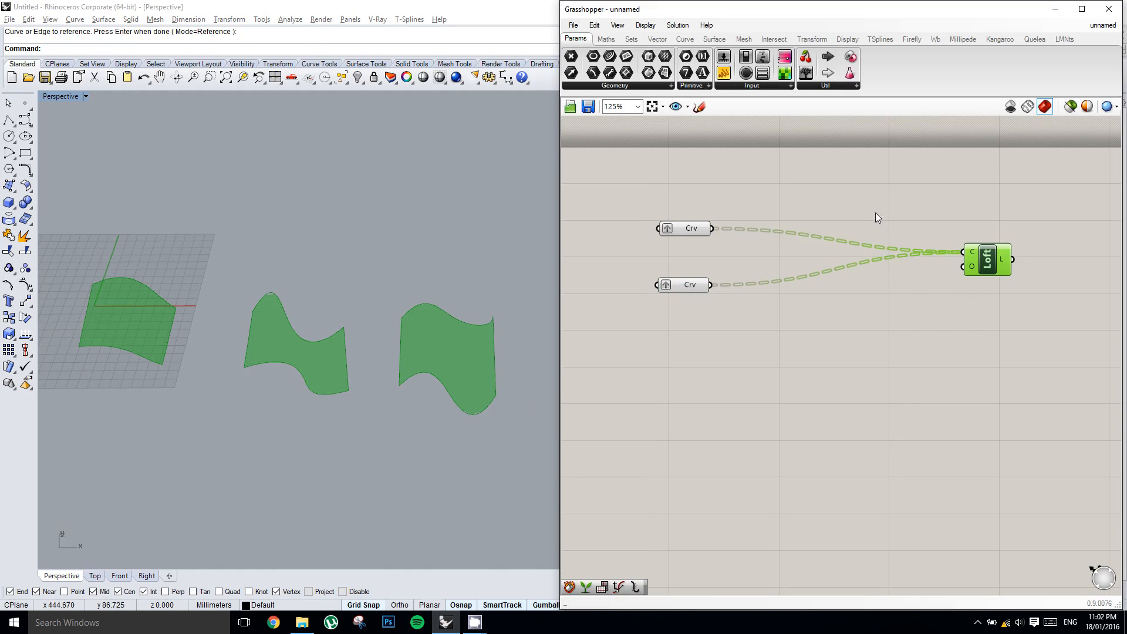
right_drag(876, 213, 855, 219)
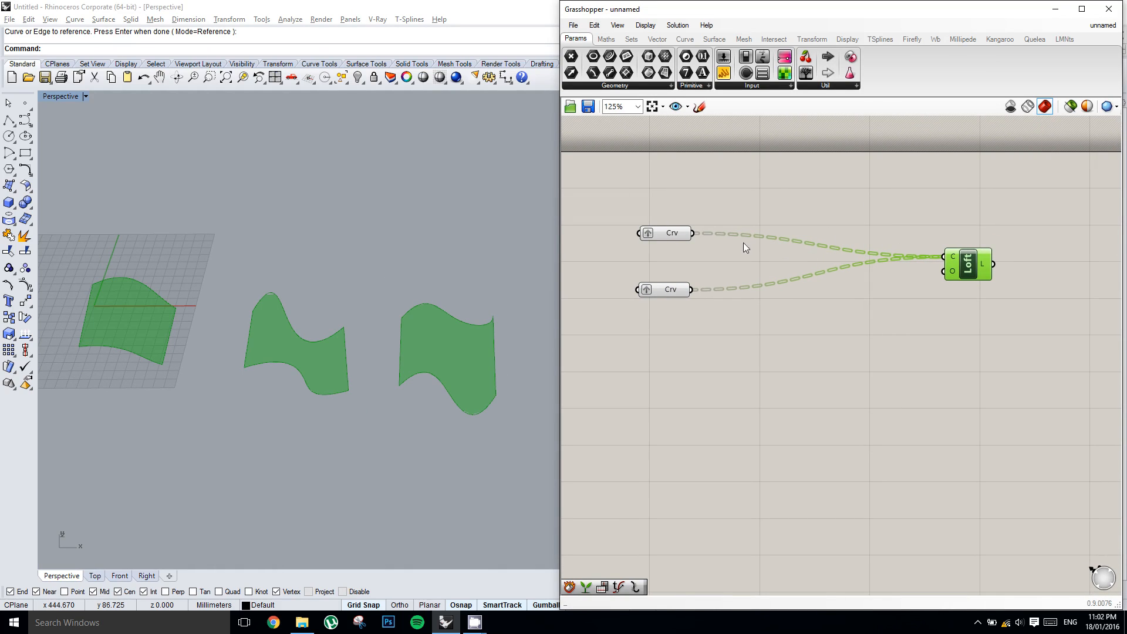
click(785, 268)
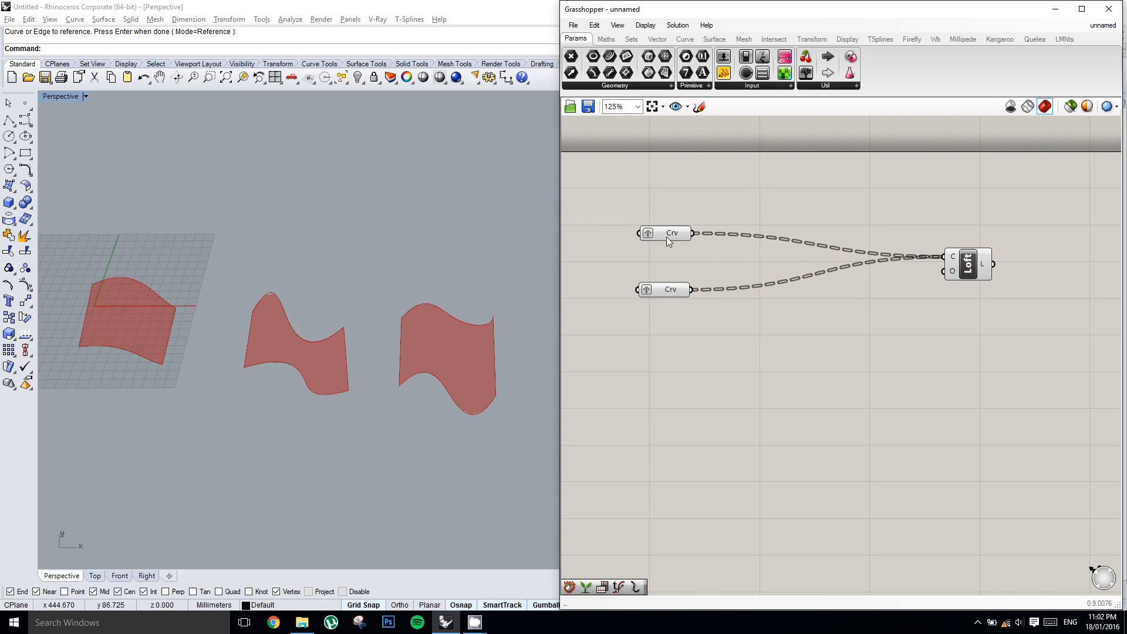
right_drag(700, 185, 694, 195)
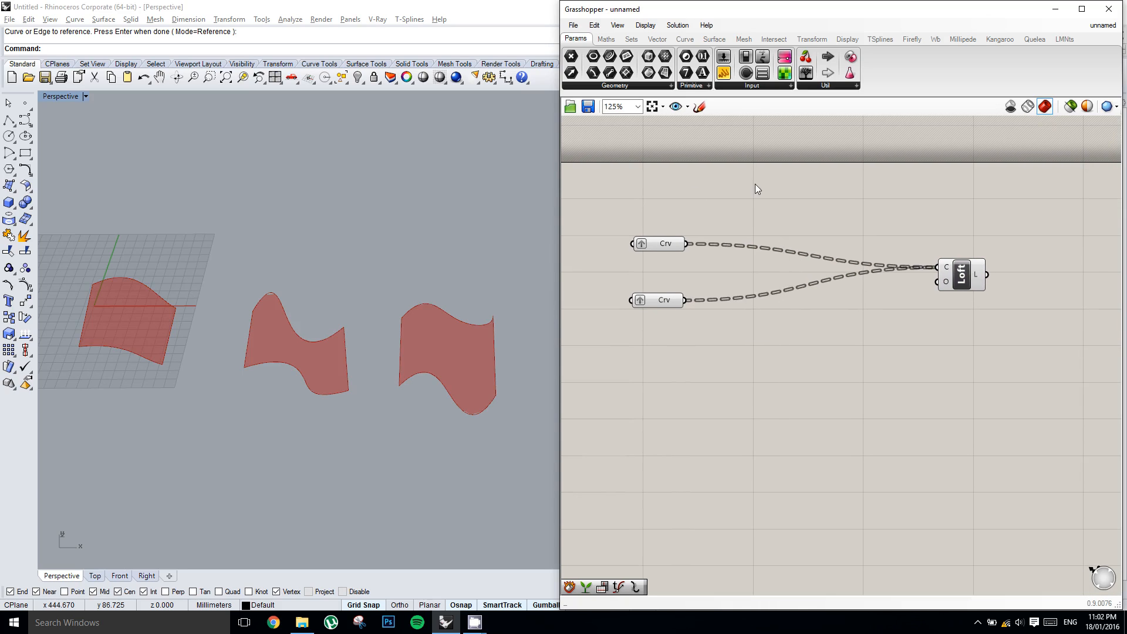
Duplicate both grafted Curve parameters and place the copies below the originals
right_click(663, 244)
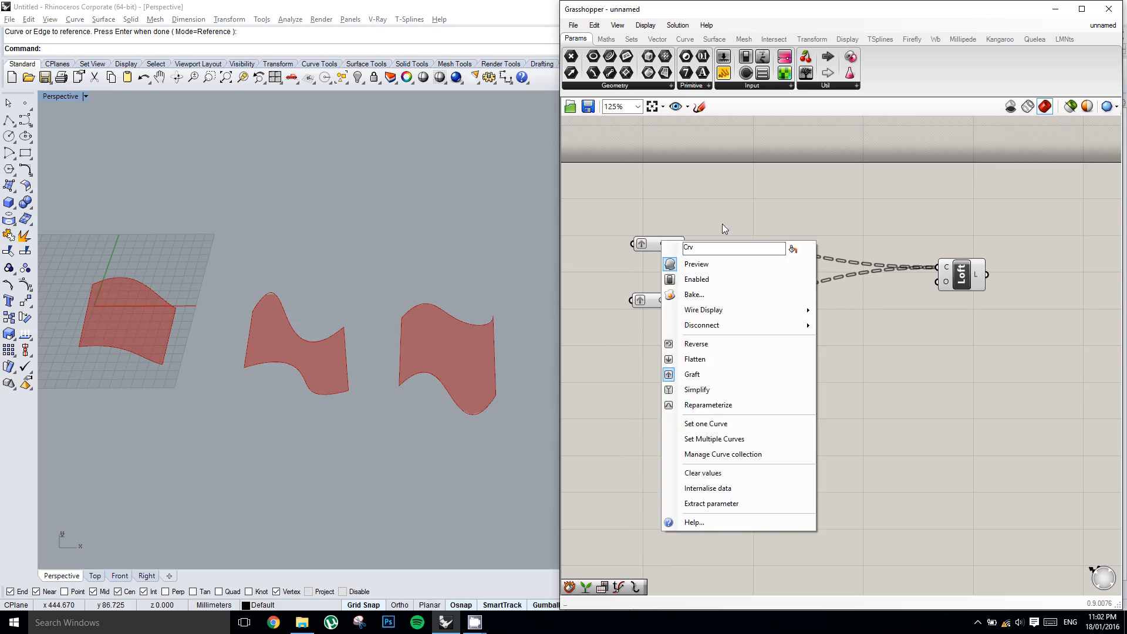
click(739, 217)
drag(651, 224, 698, 314)
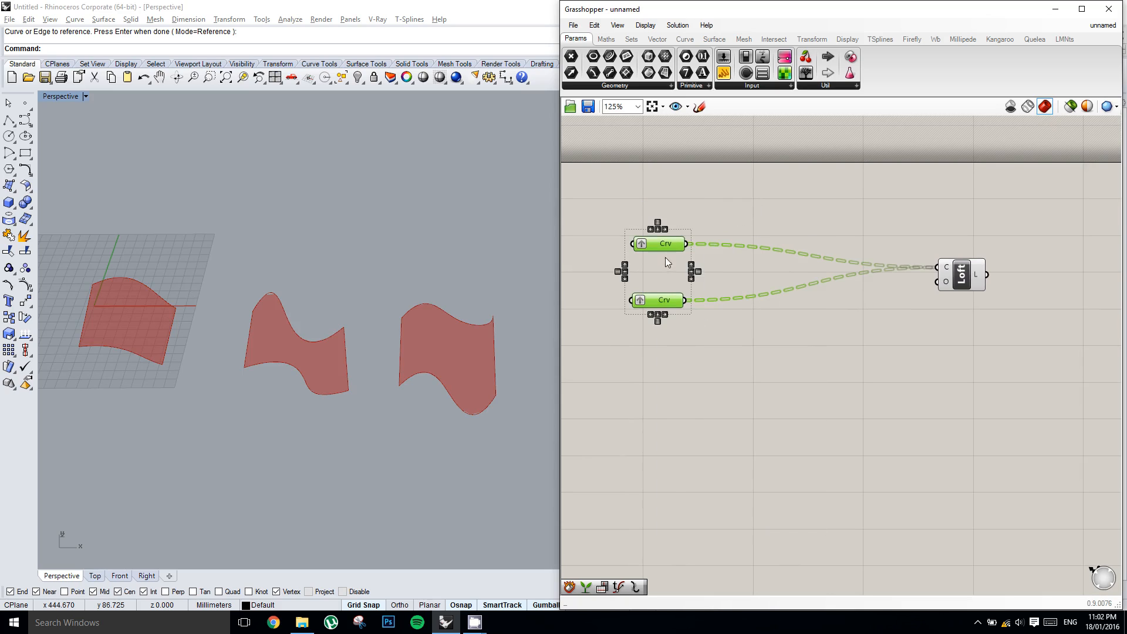
alt+drag(664, 249, 675, 365)
click(703, 347)
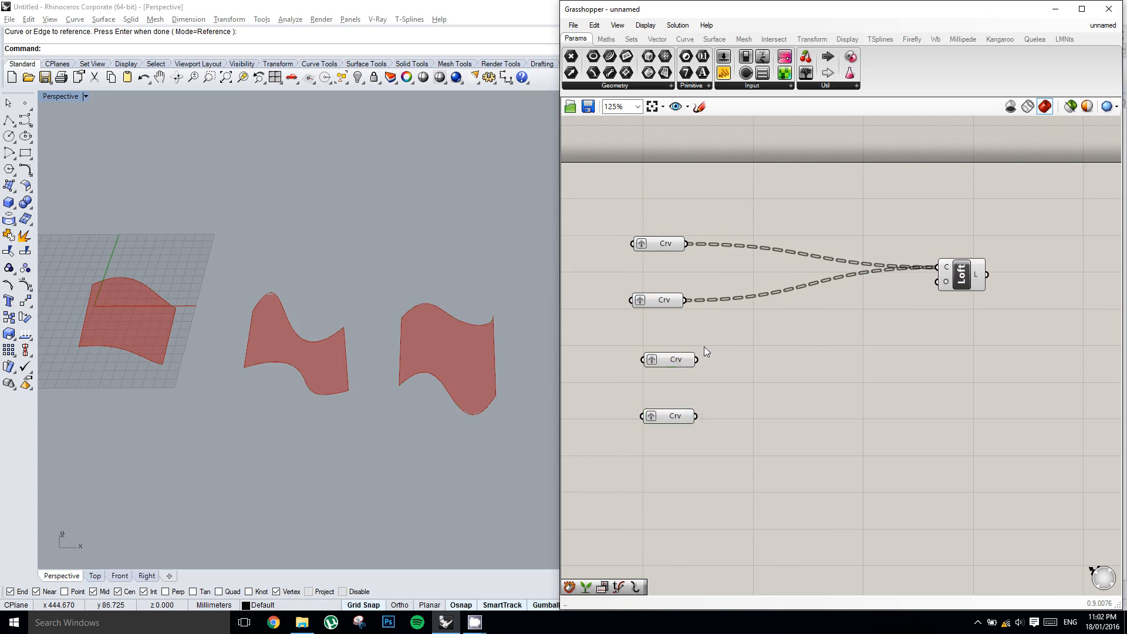
Turn off Graft on the upper of the two duplicated Curve parameters
click(680, 357)
right_click(681, 360)
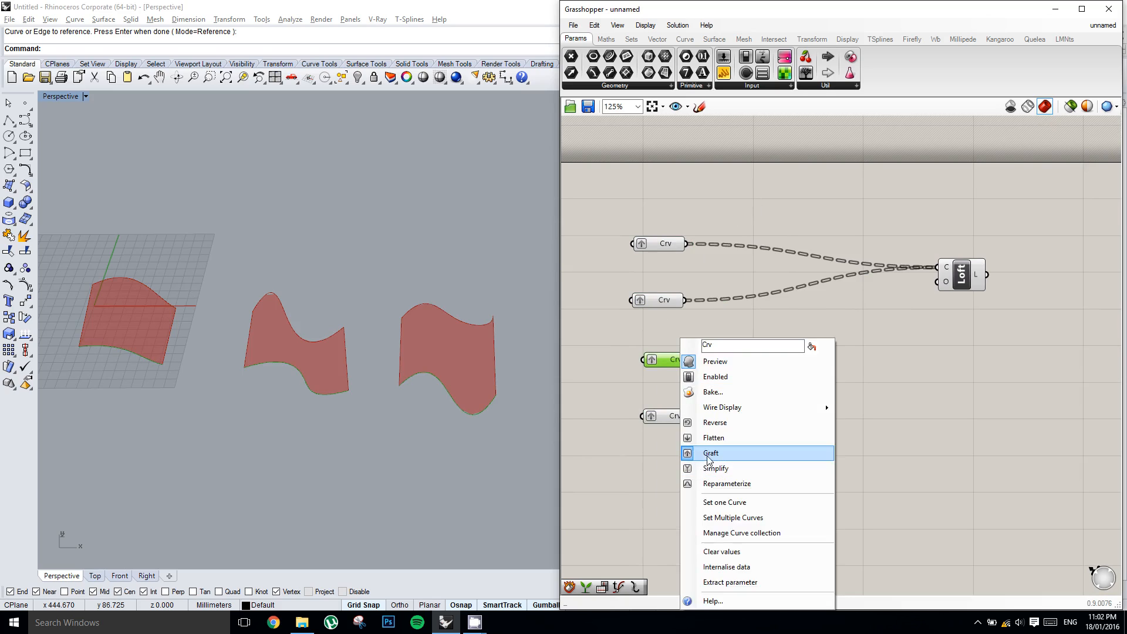
click(734, 453)
Add a List Item component beside the ungrafted Curve copy and connect that copy to its L input
double_click(792, 365)
text(lis)
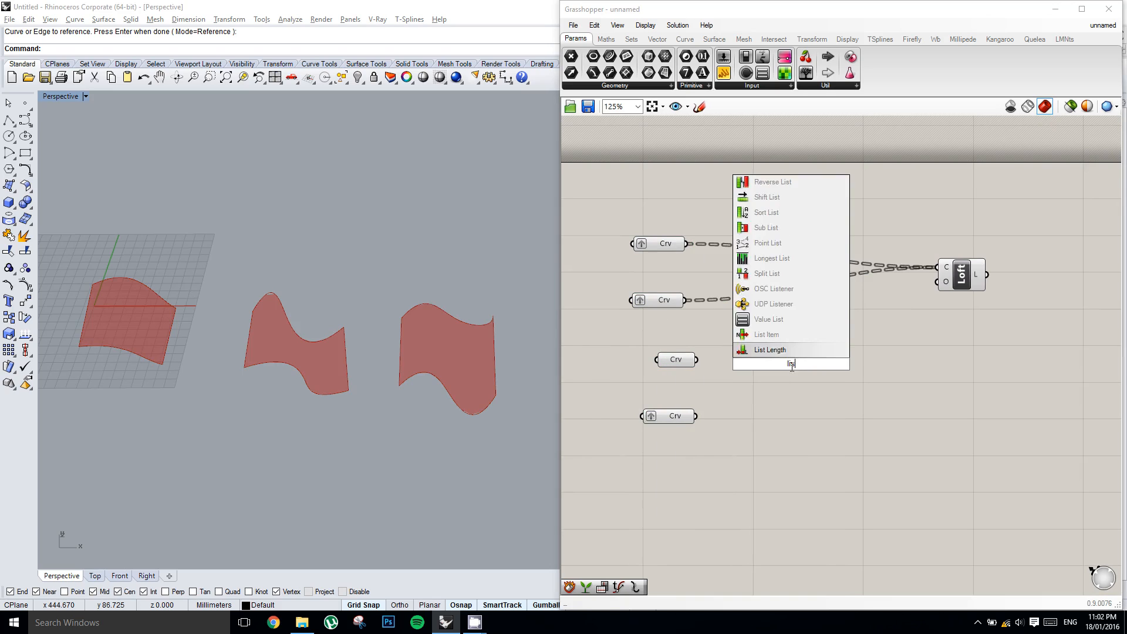
text(t item)
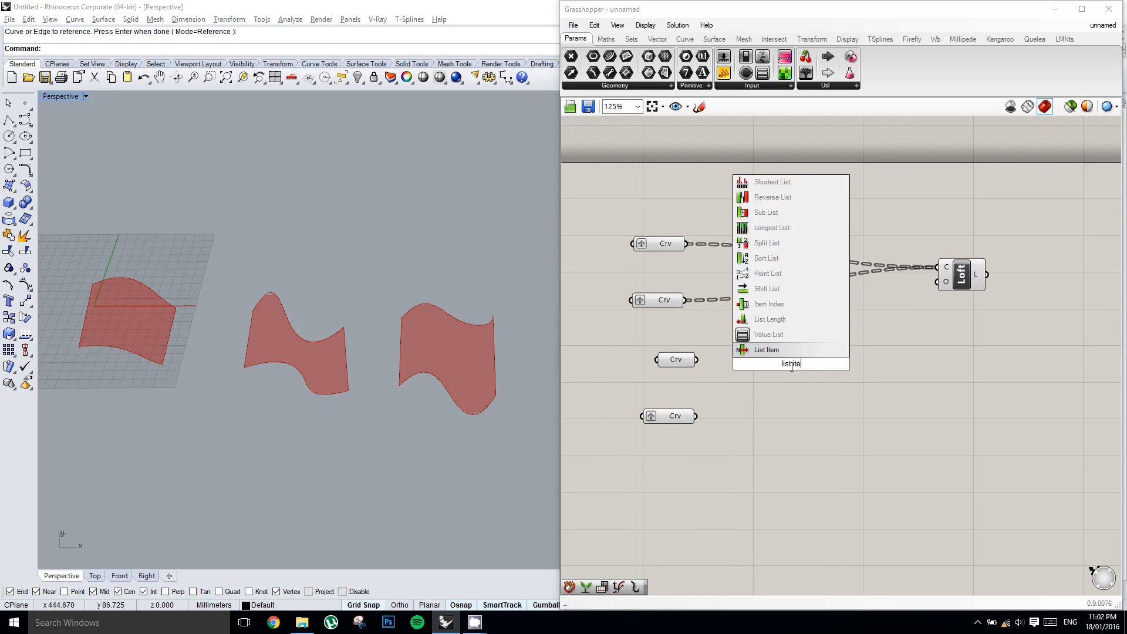
key(Return)
drag(696, 359, 812, 374)
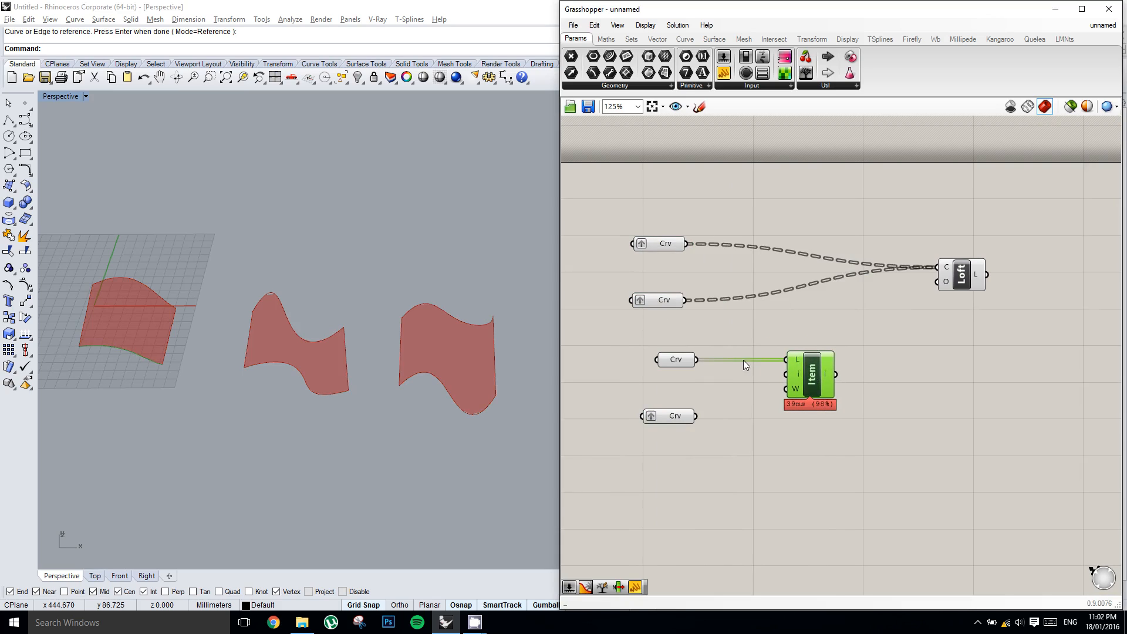
click(738, 376)
right_drag(739, 364, 704, 366)
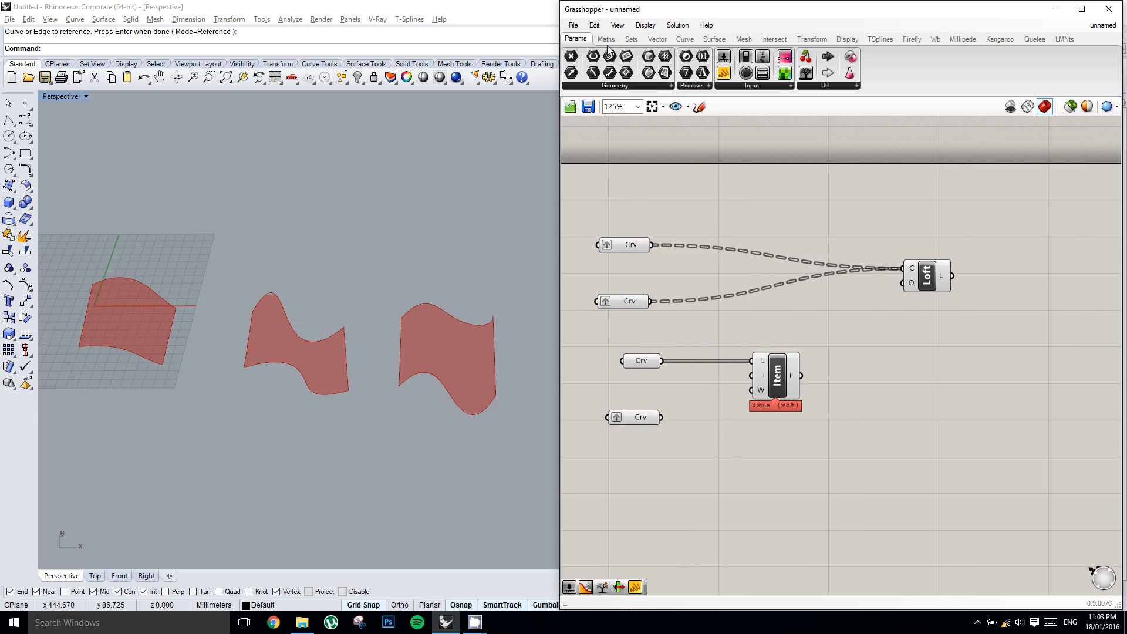
Place a Panel beside the List Item component and connect the item output to it
drag(724, 73, 922, 370)
drag(803, 376, 910, 373)
right_drag(883, 363, 864, 352)
scroll(864, 352, up, 1)
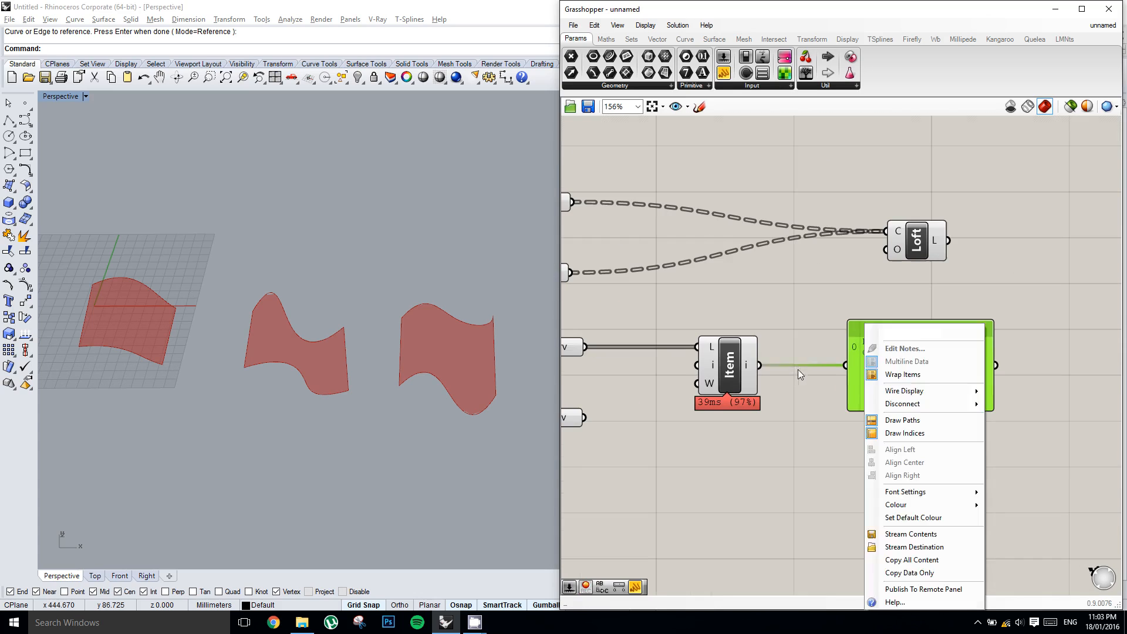
click(801, 377)
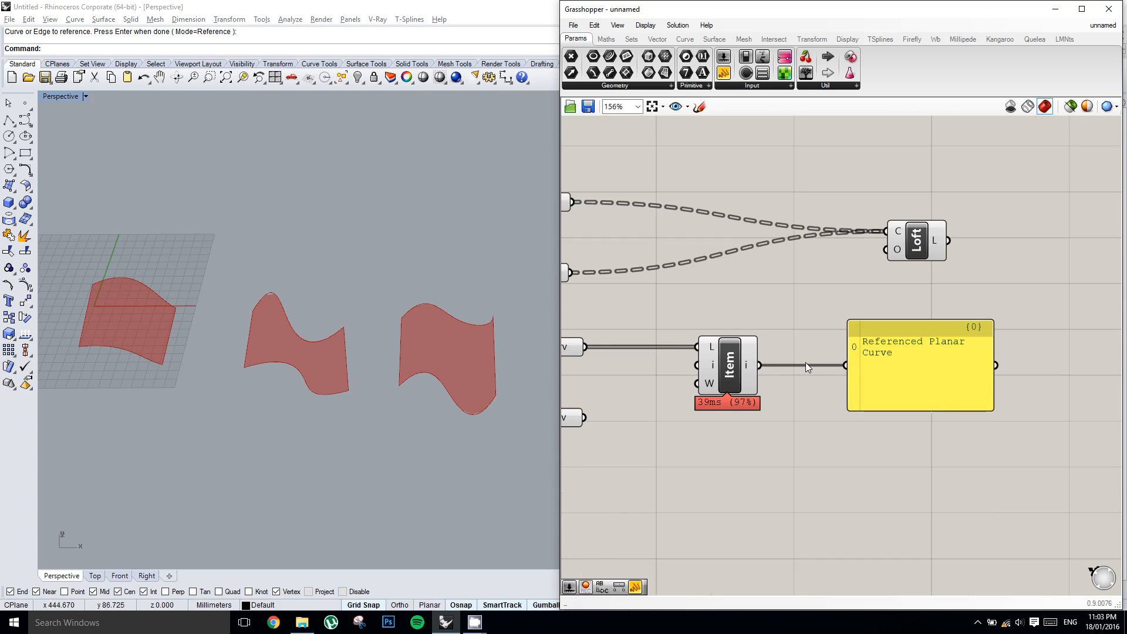
right_drag(809, 362, 853, 373)
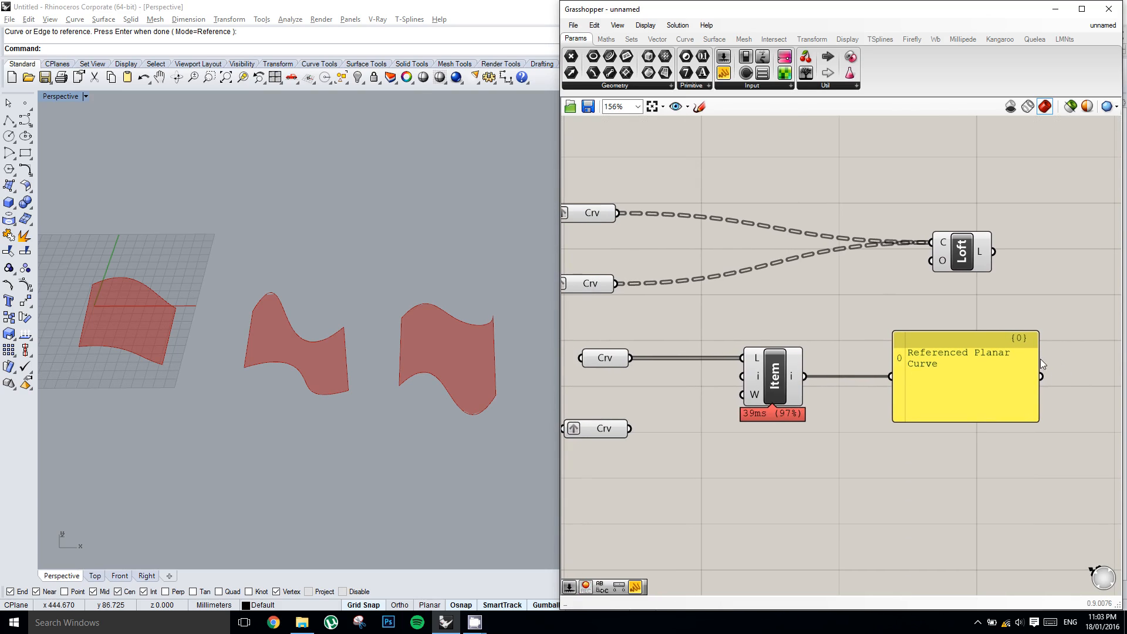
Widen the Panel connected to the List Item output so its entry fits on one line
drag(1040, 358, 1114, 358)
right_drag(779, 316, 820, 317)
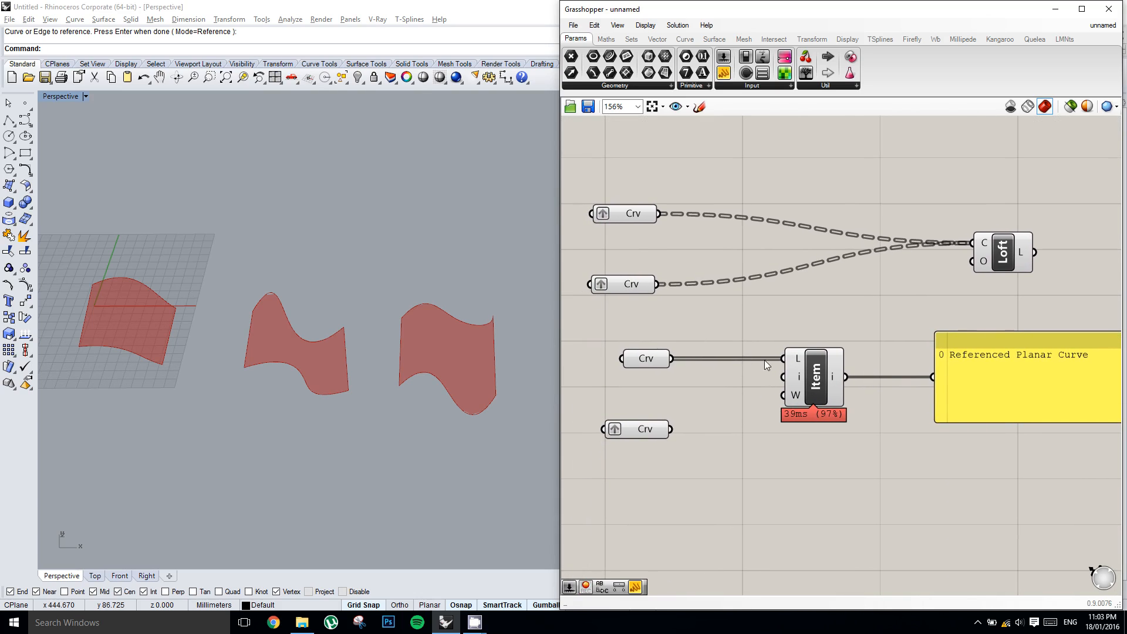
right_drag(749, 307, 721, 316)
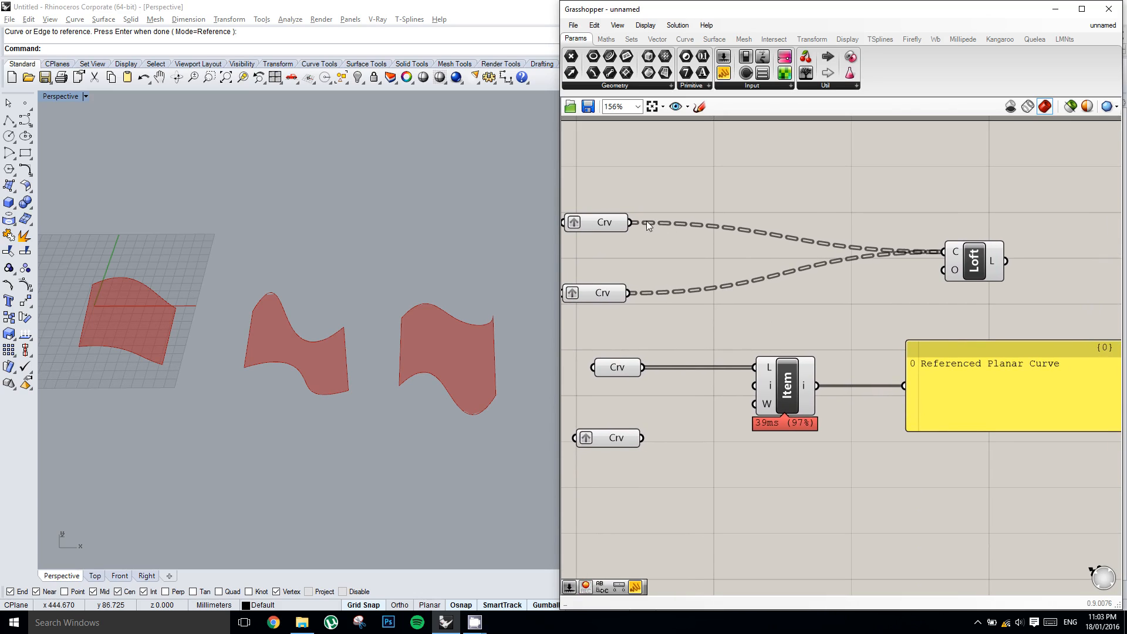
right_drag(802, 245, 790, 247)
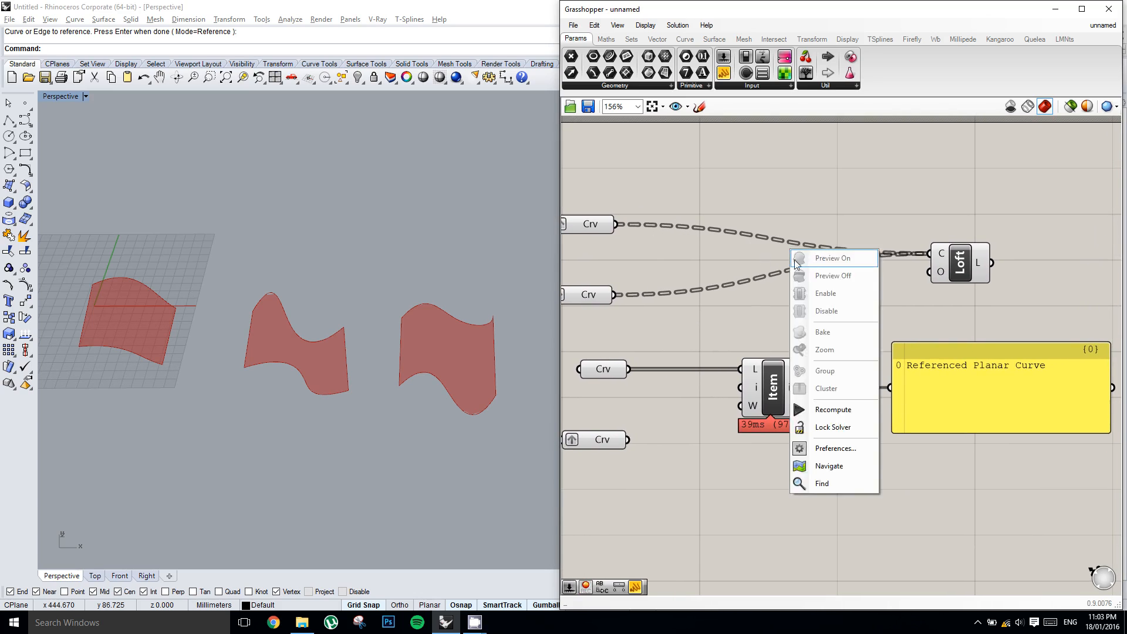
click(758, 360)
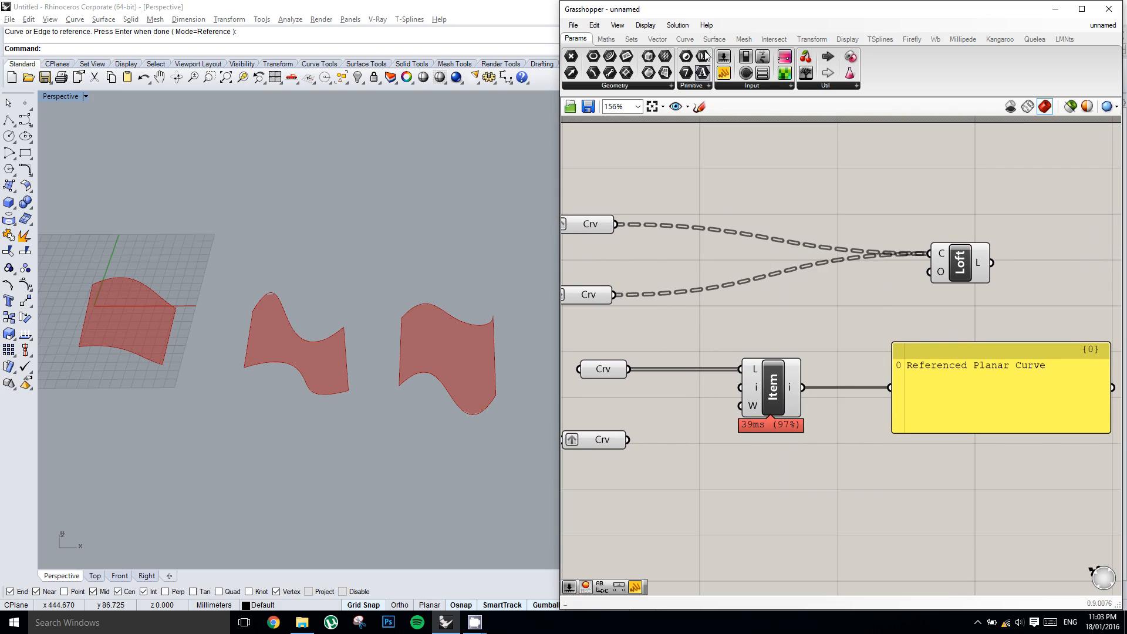
Place a Panel above the Loft component, connect the upper grafted Curve parameter to it, and enlarge it to fit all branches
drag(724, 73, 757, 181)
drag(666, 184, 686, 178)
drag(773, 179, 789, 182)
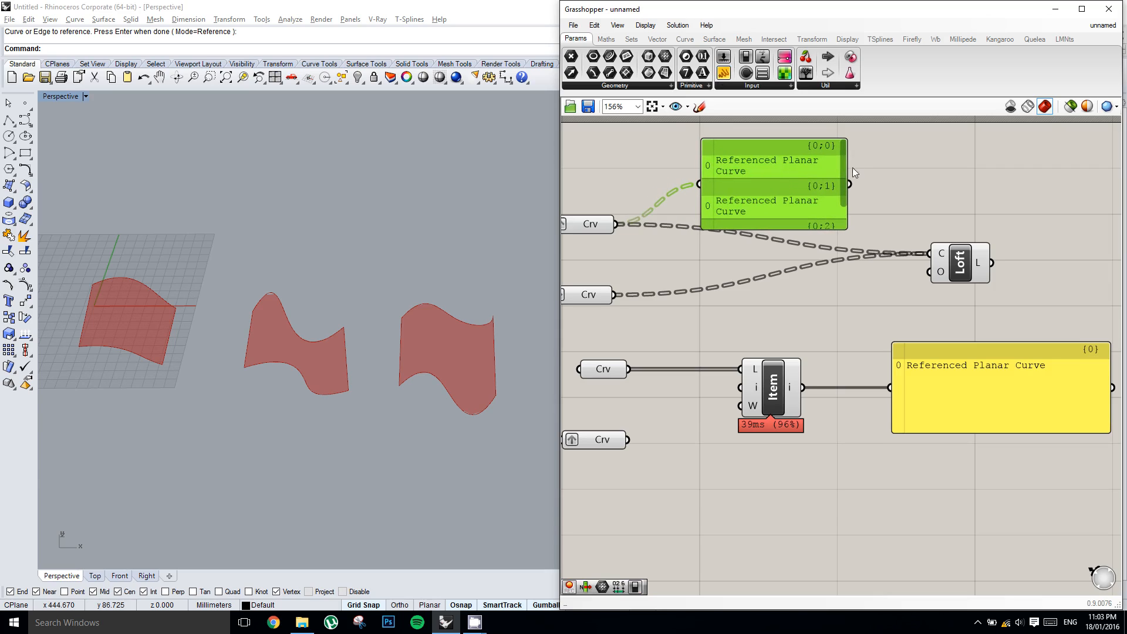
click(853, 170)
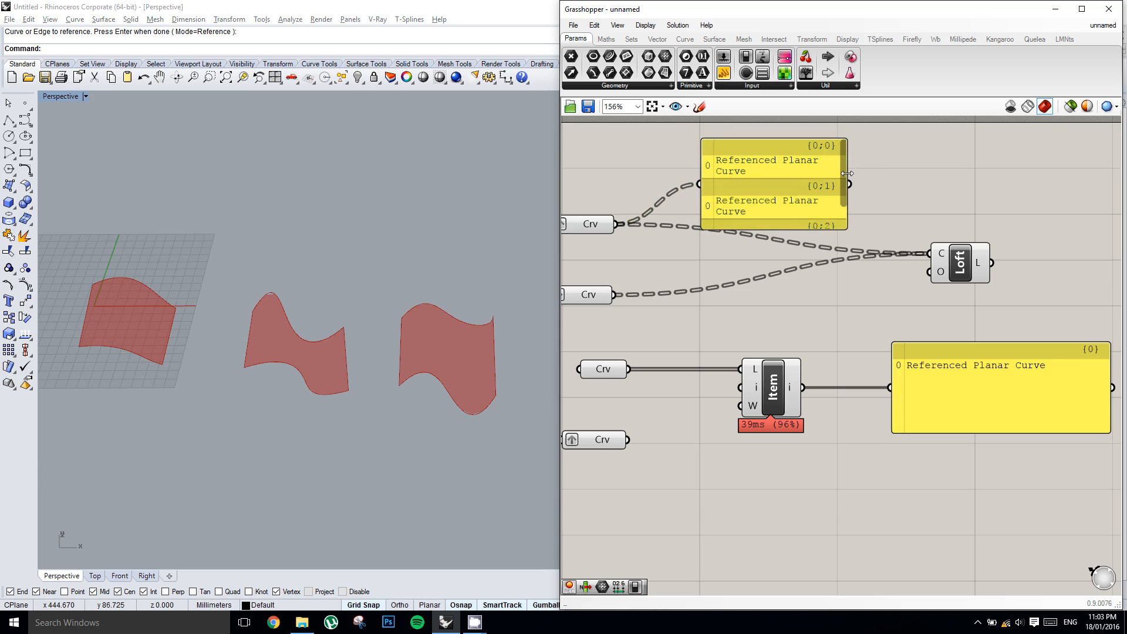
drag(847, 174, 996, 178)
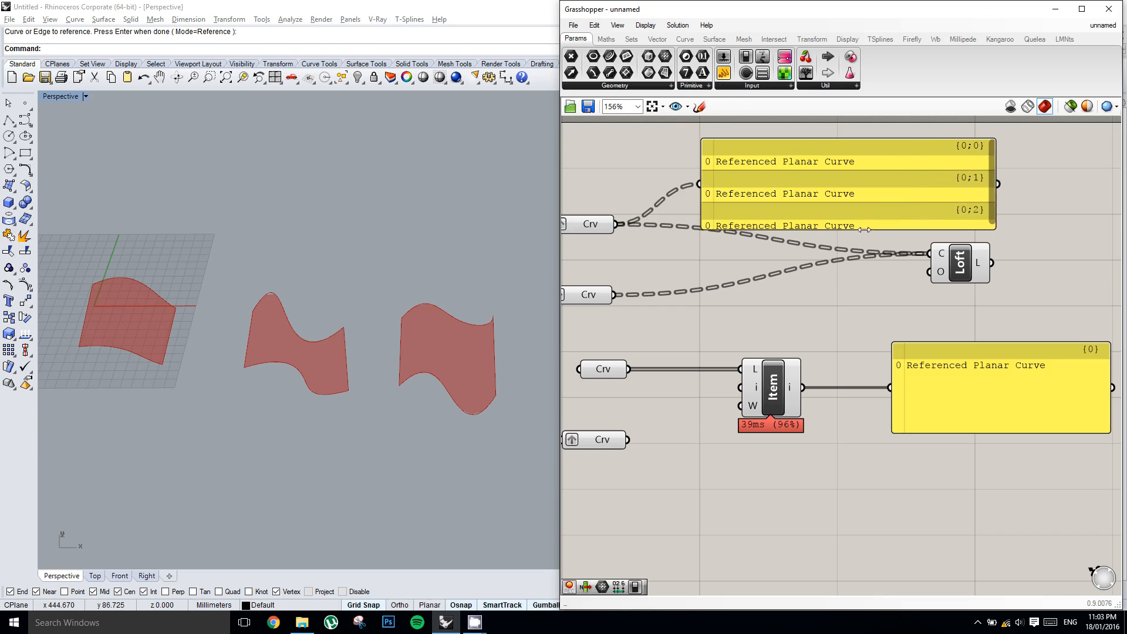
drag(860, 230, 860, 244)
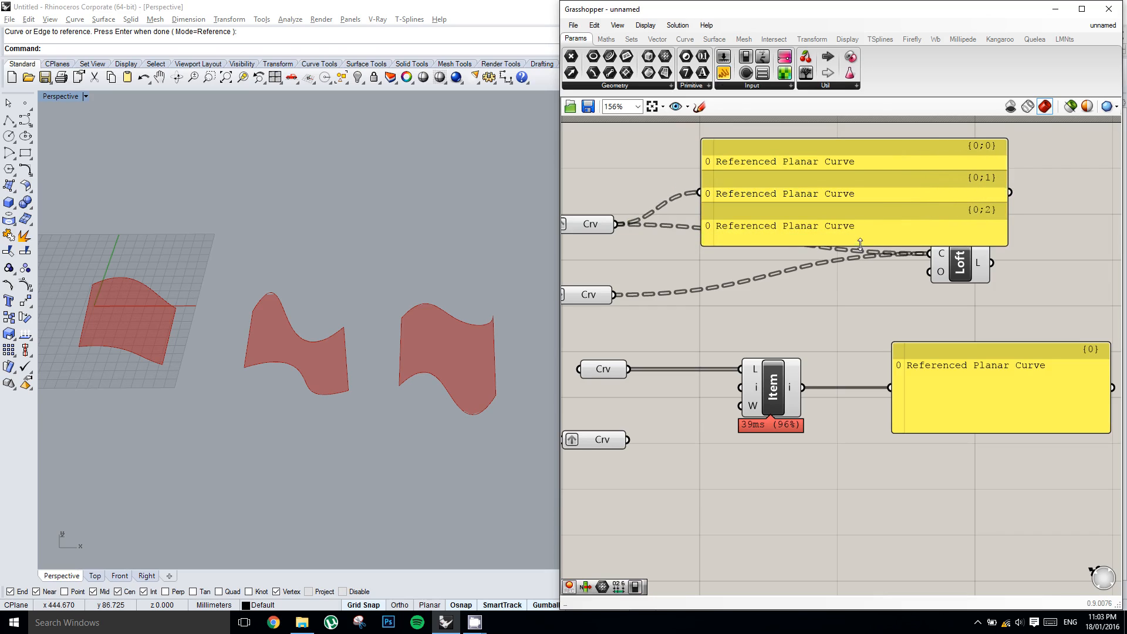
drag(850, 202, 848, 189)
right_drag(819, 249, 809, 275)
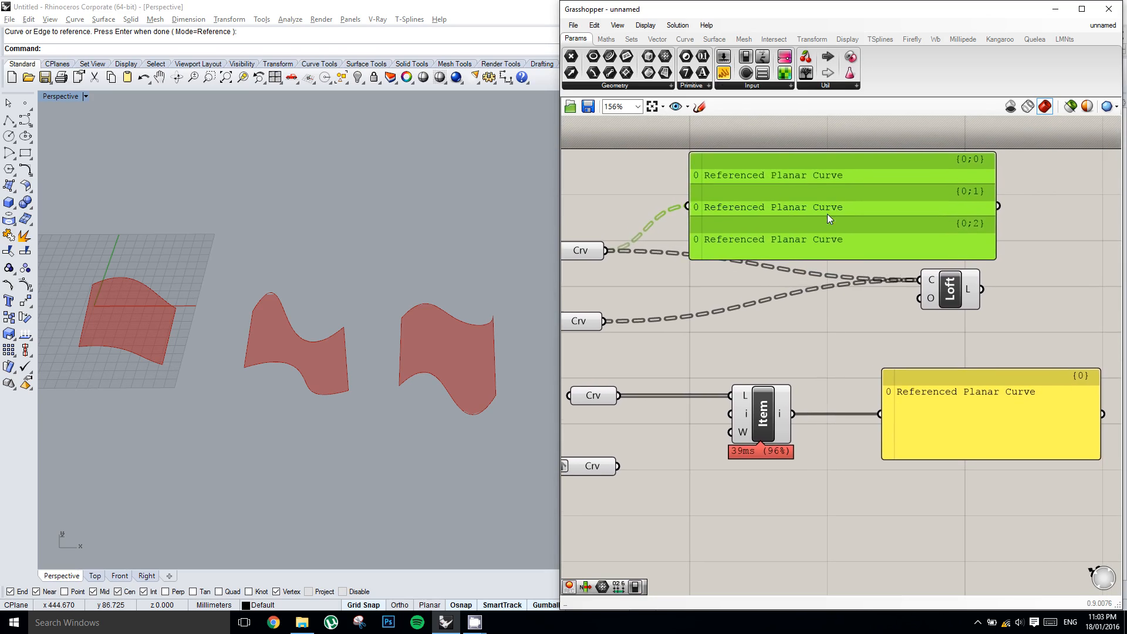
drag(827, 213, 837, 210)
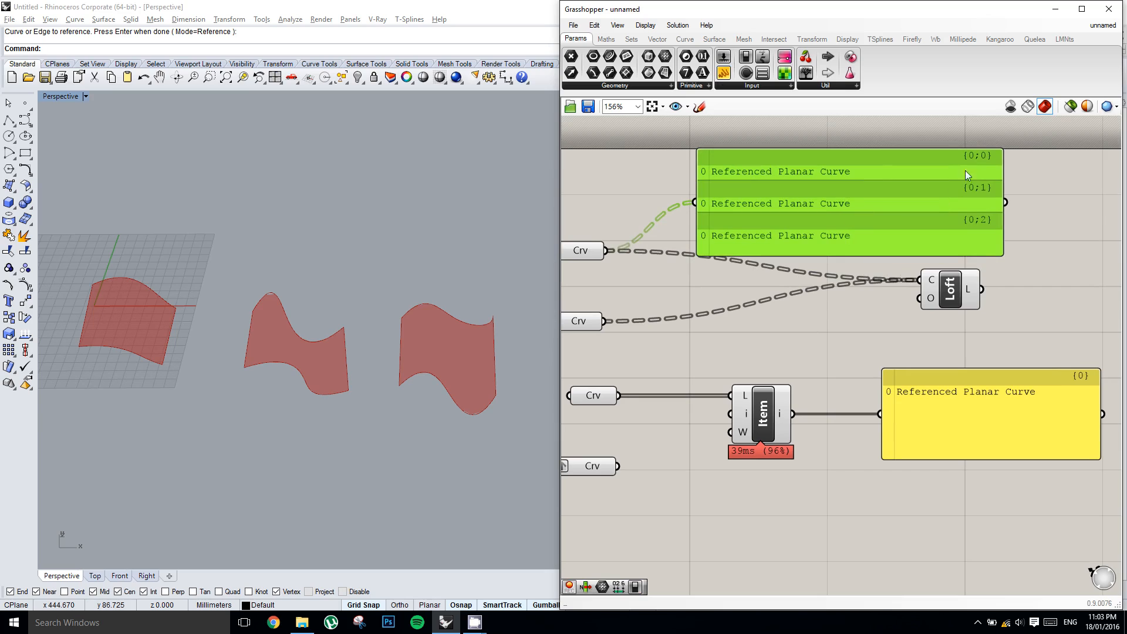
drag(952, 130, 1007, 234)
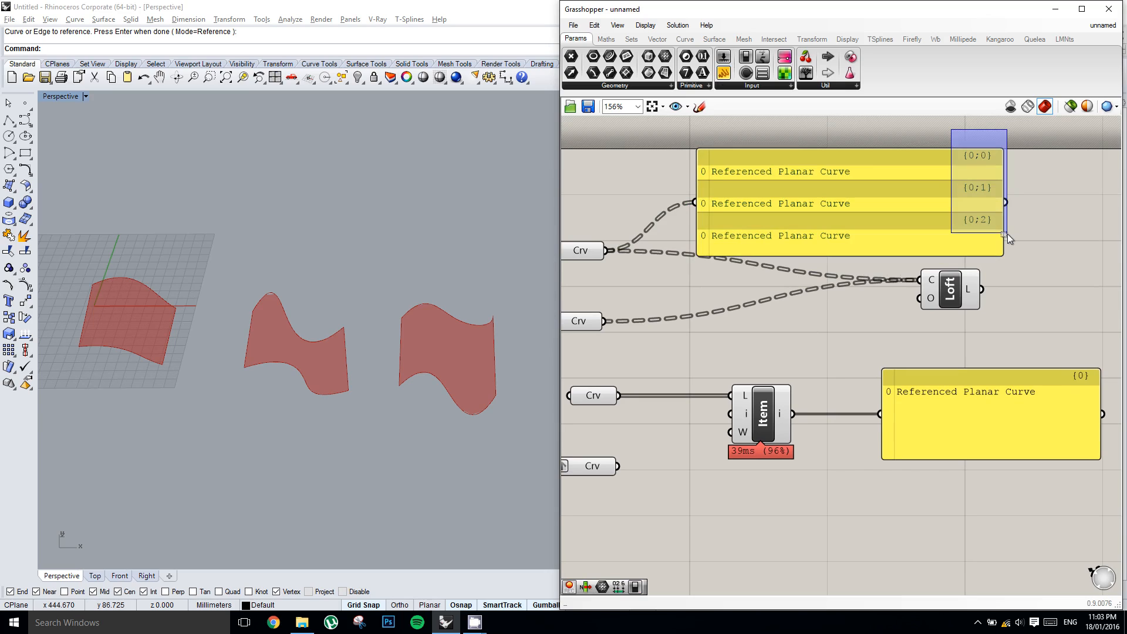
drag(1007, 234, 1007, 233)
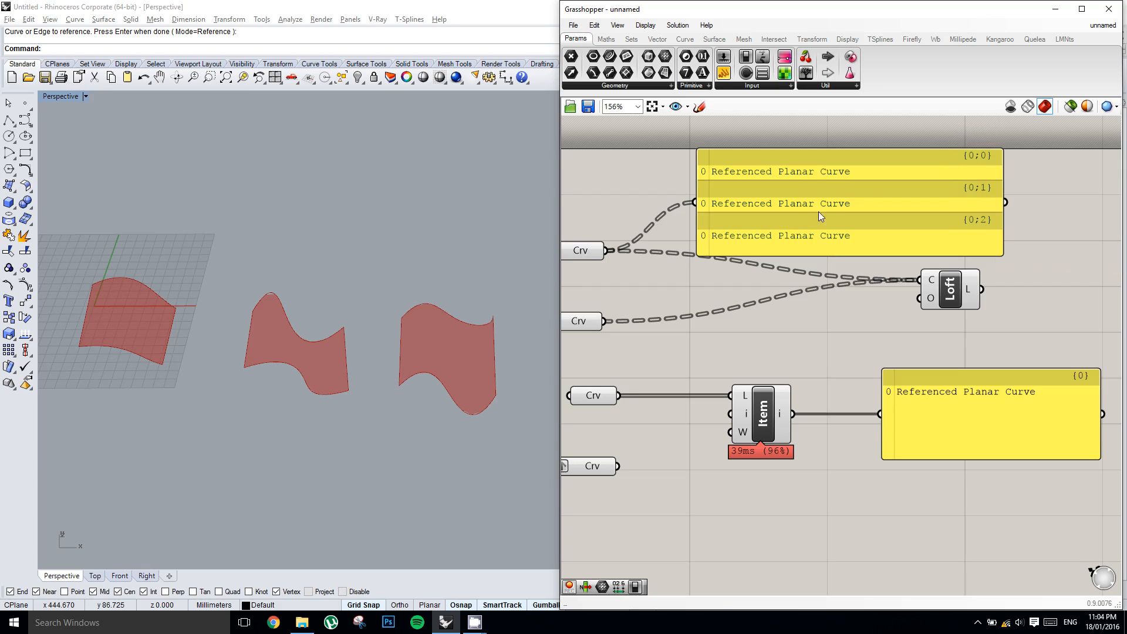
Replace the upper Panel with a Param Viewer connected to the upper grafted Curve parameter
click(843, 189)
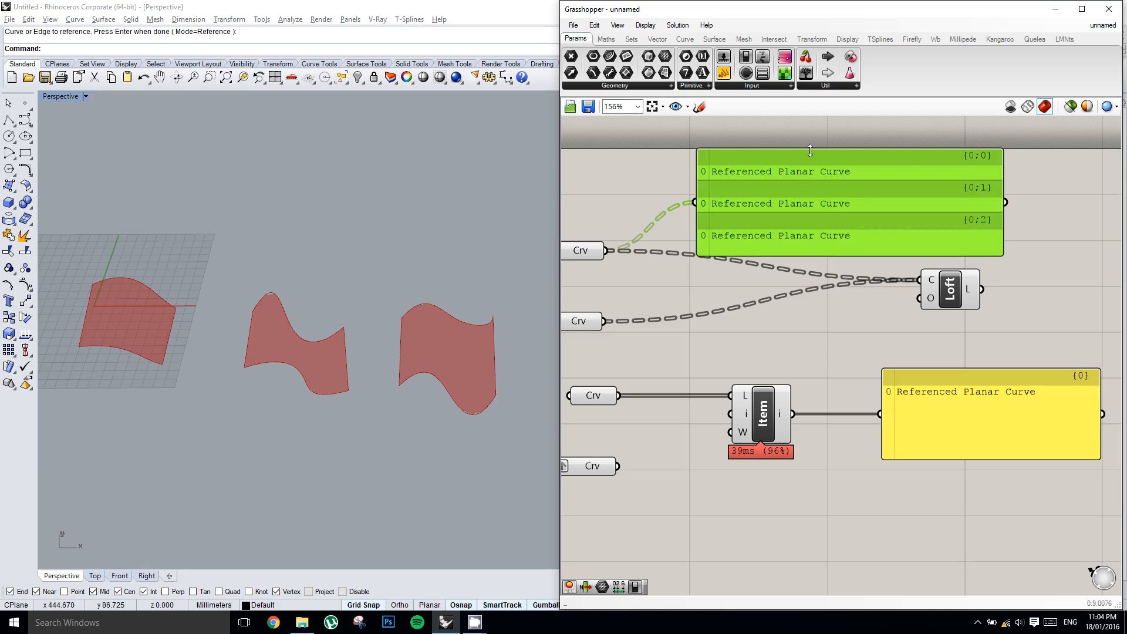
key(Delete)
drag(804, 73, 816, 208)
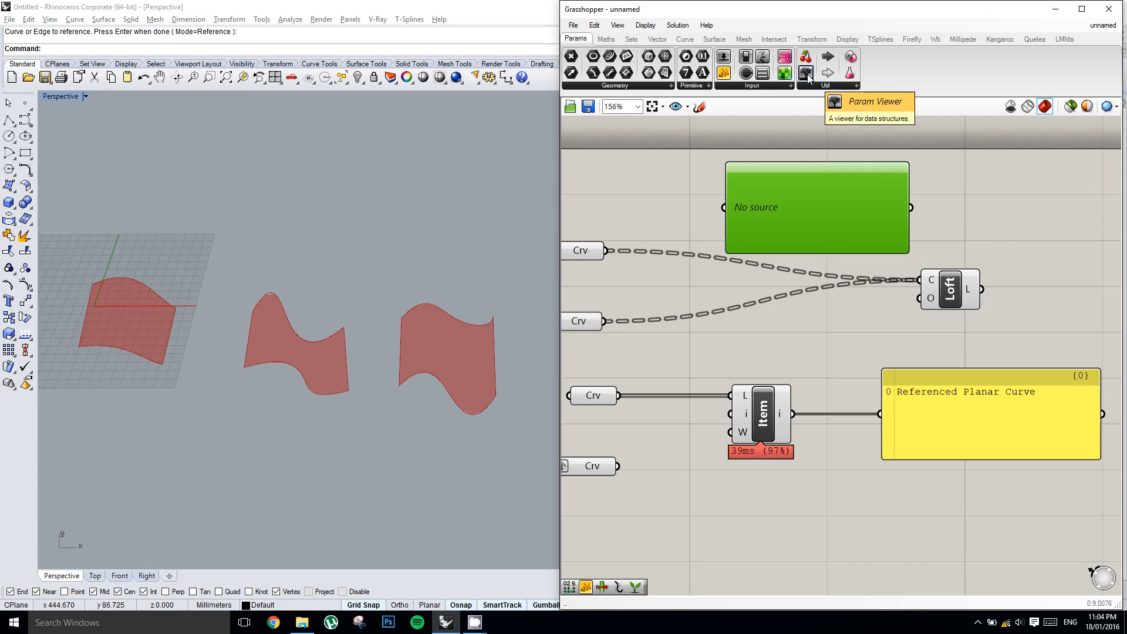
drag(658, 220, 726, 208)
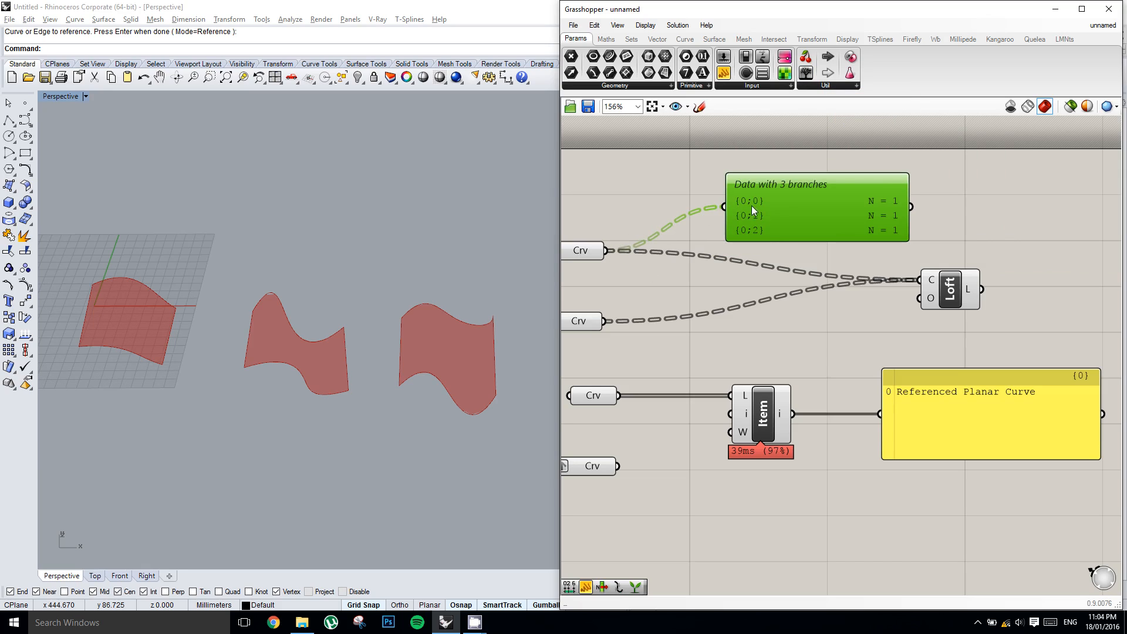
drag(707, 152, 778, 251)
drag(713, 158, 783, 253)
Place a Panel below the Param Viewer, connect the upper grafted Curve parameter to it, and widen it
drag(727, 72, 773, 298)
drag(608, 250, 701, 300)
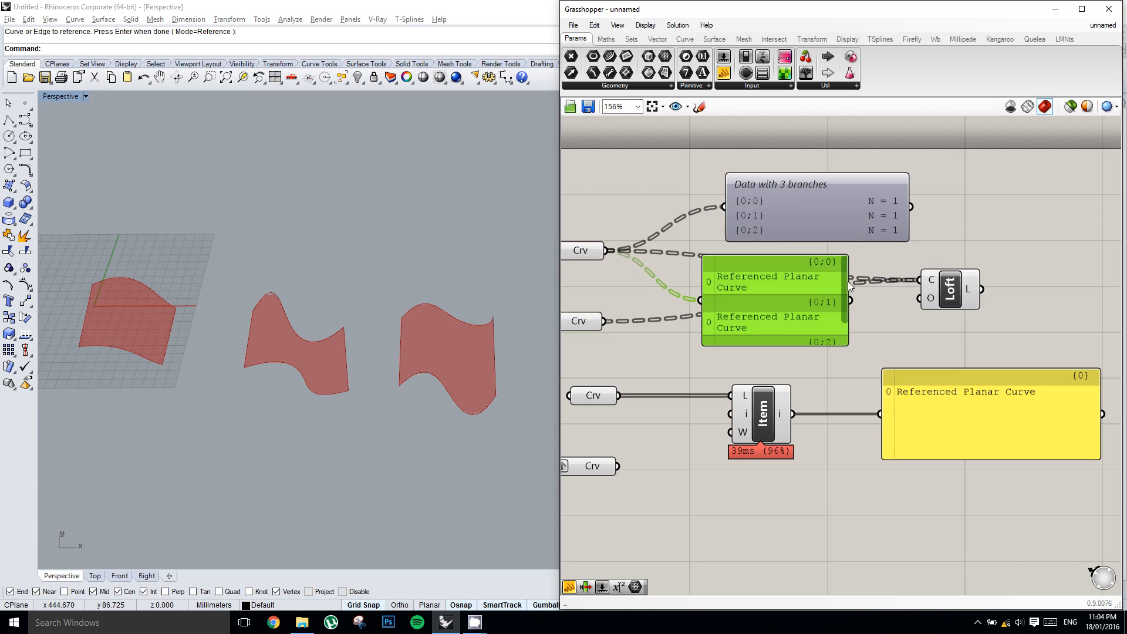
drag(847, 281, 929, 269)
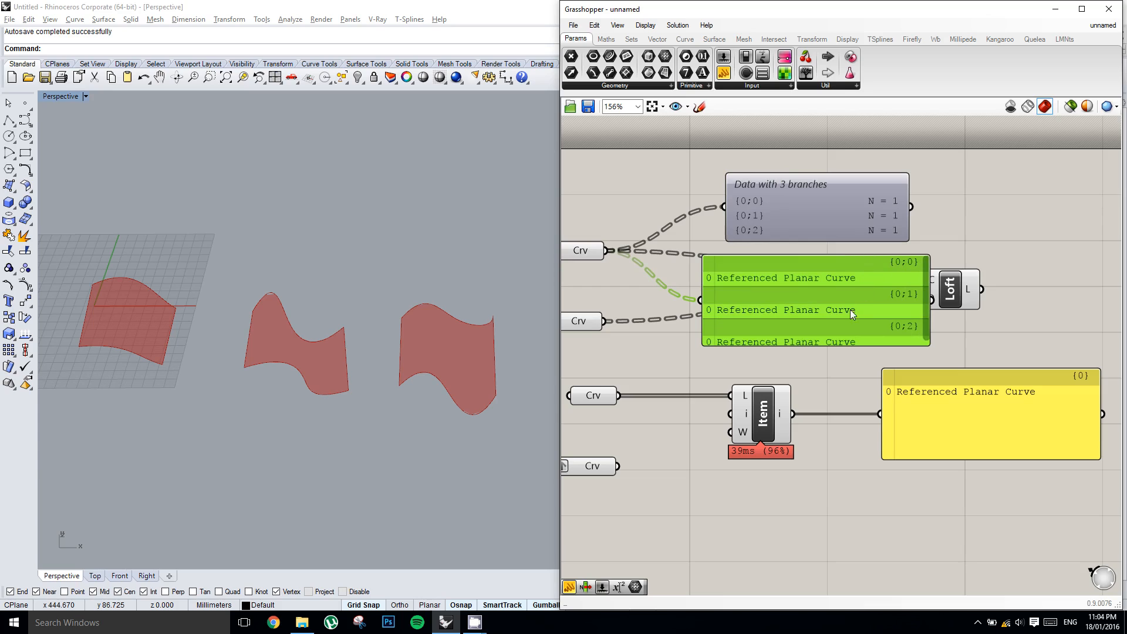
Delete the Panel below the Param Viewer and the Param Viewer itself
key(Delete)
click(840, 207)
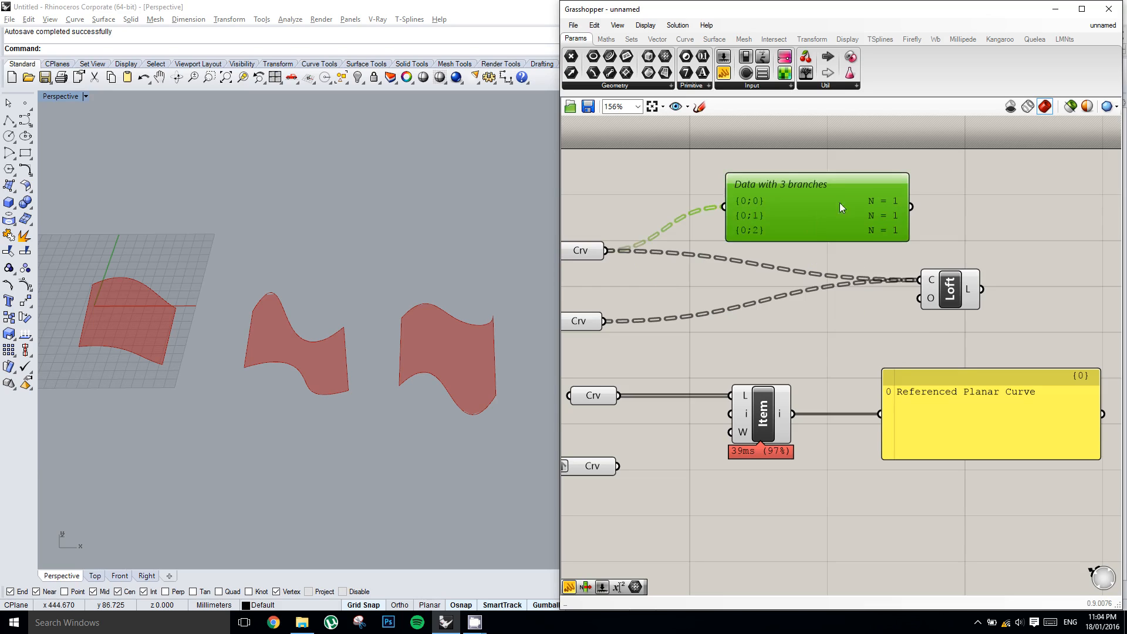
key(Delete)
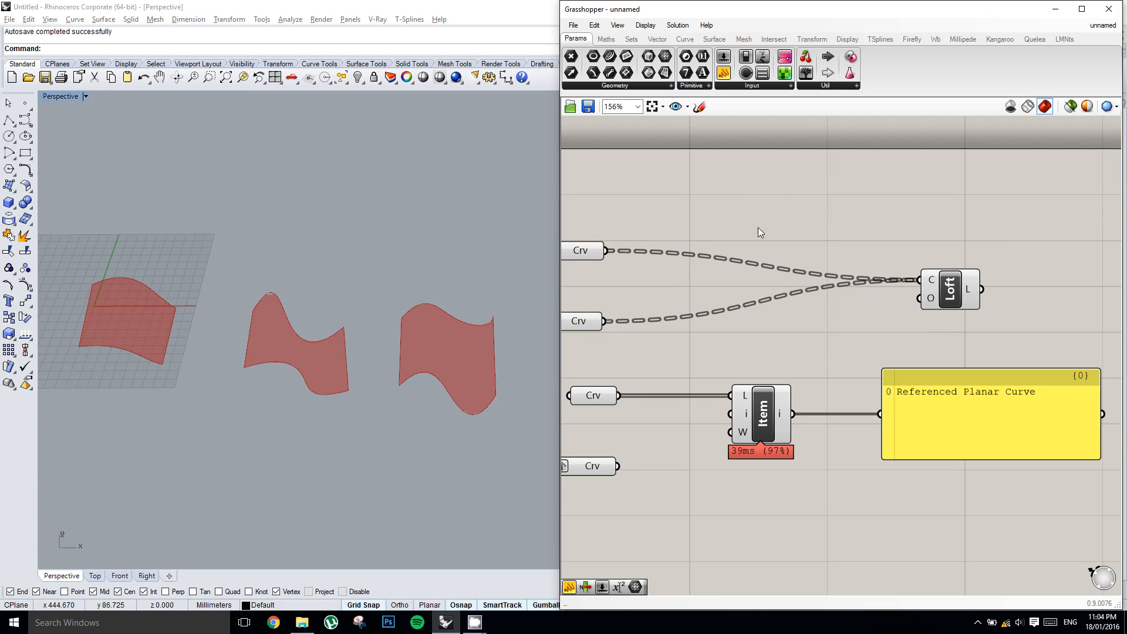
Add a Divide Curve component above the Loft wires and connect the upper grafted Curve parameter to its C input
right_drag(753, 212, 787, 217)
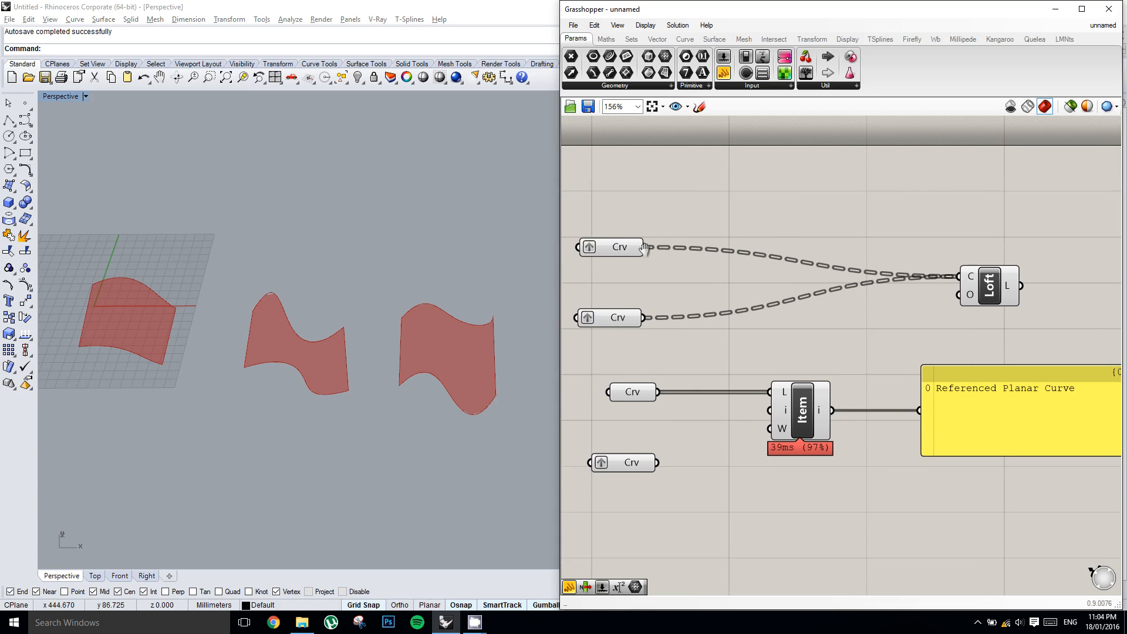
right_drag(644, 247, 656, 251)
double_click(787, 192)
text(div)
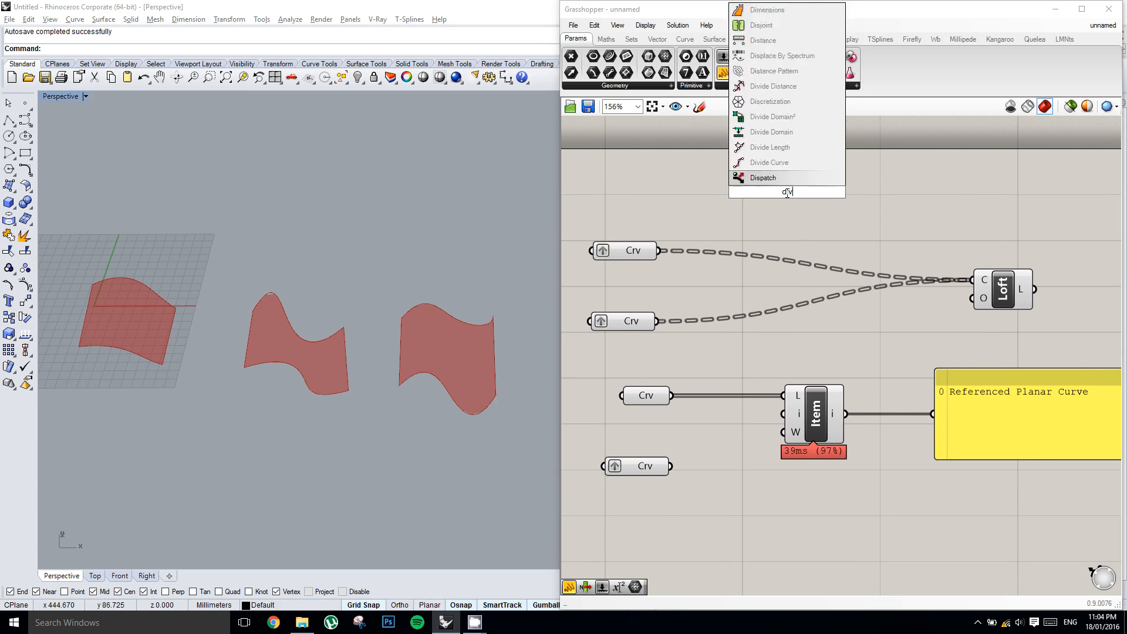
text(ide)
key(Return)
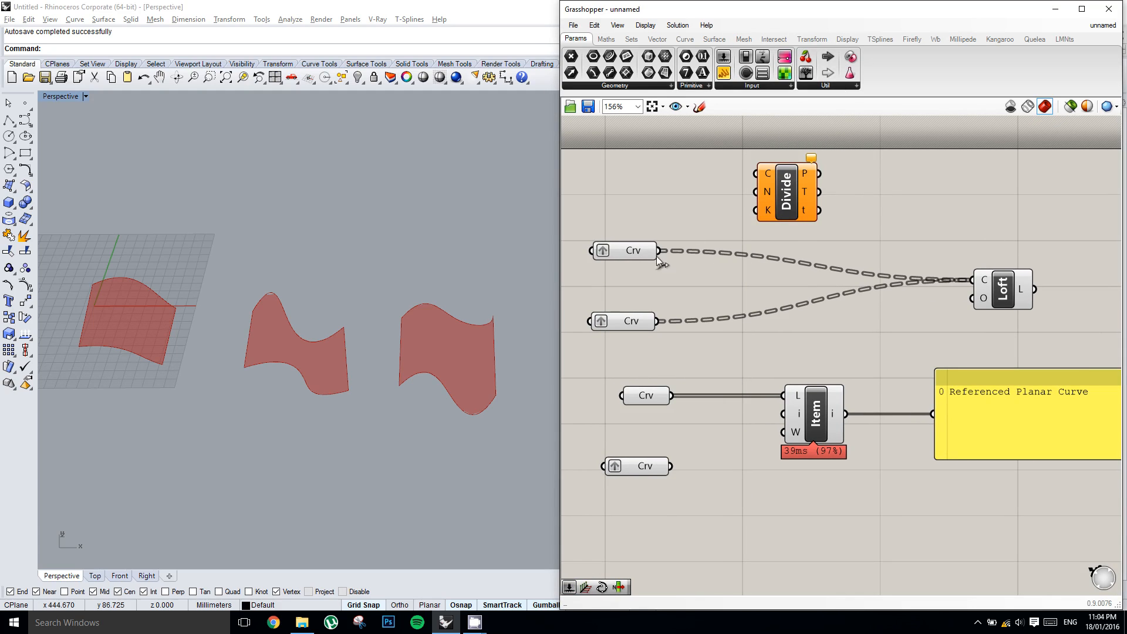
drag(658, 251, 756, 174)
Delete the Loft component from the definition
right_click(628, 250)
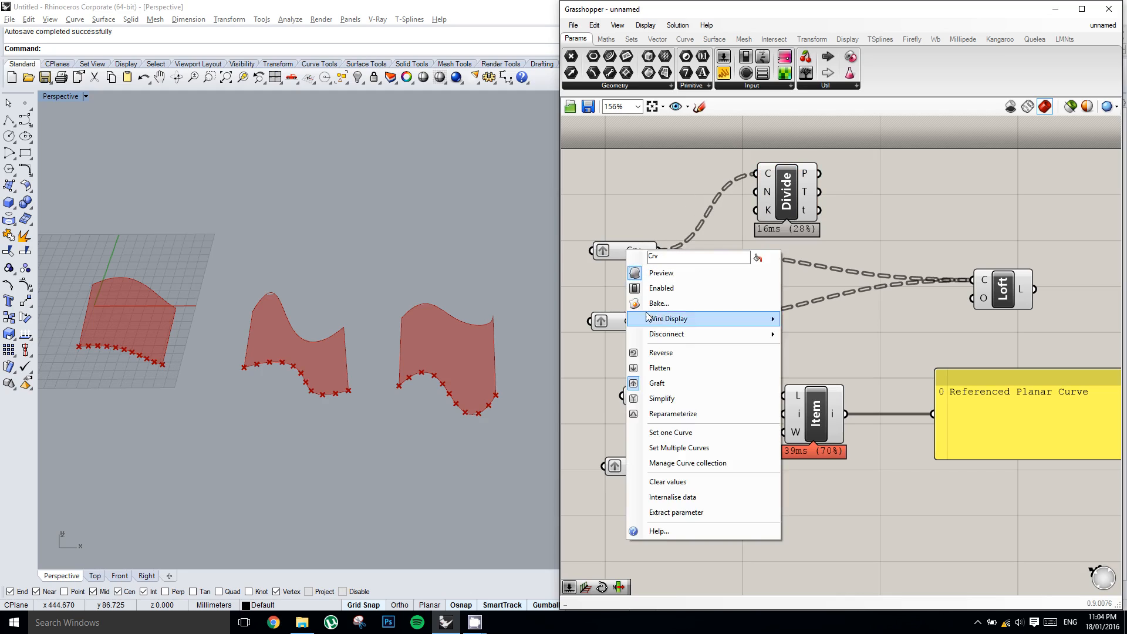
click(1003, 290)
key(Delete)
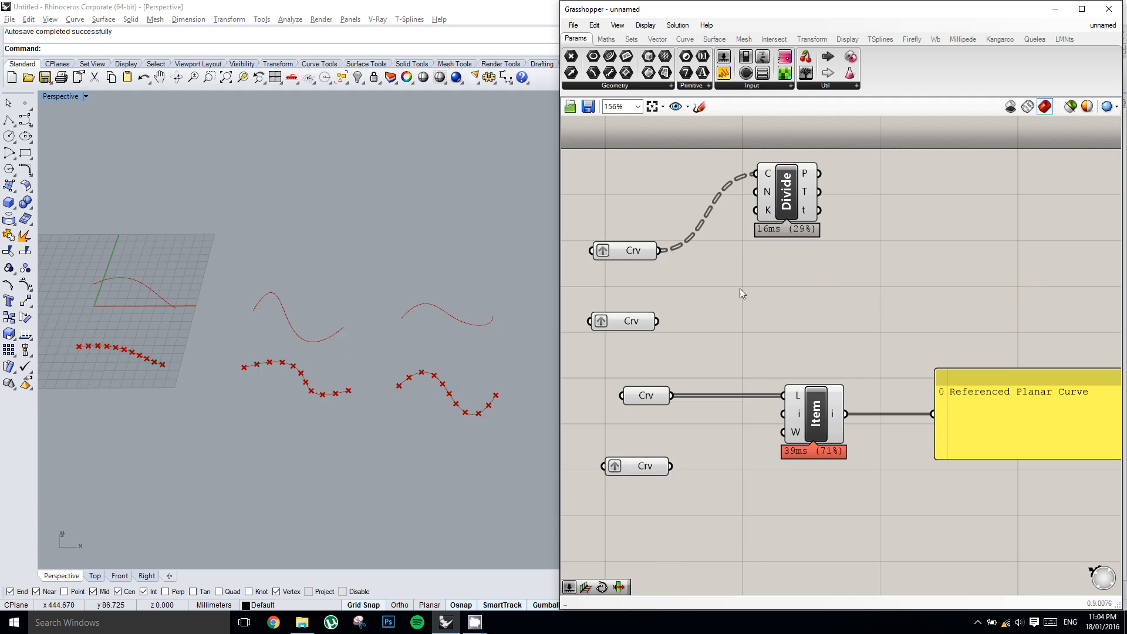
Turn off Graft on both original Curve parameters and delete the Curve copies, List Item and Panel below them
right_click(622, 253)
click(658, 367)
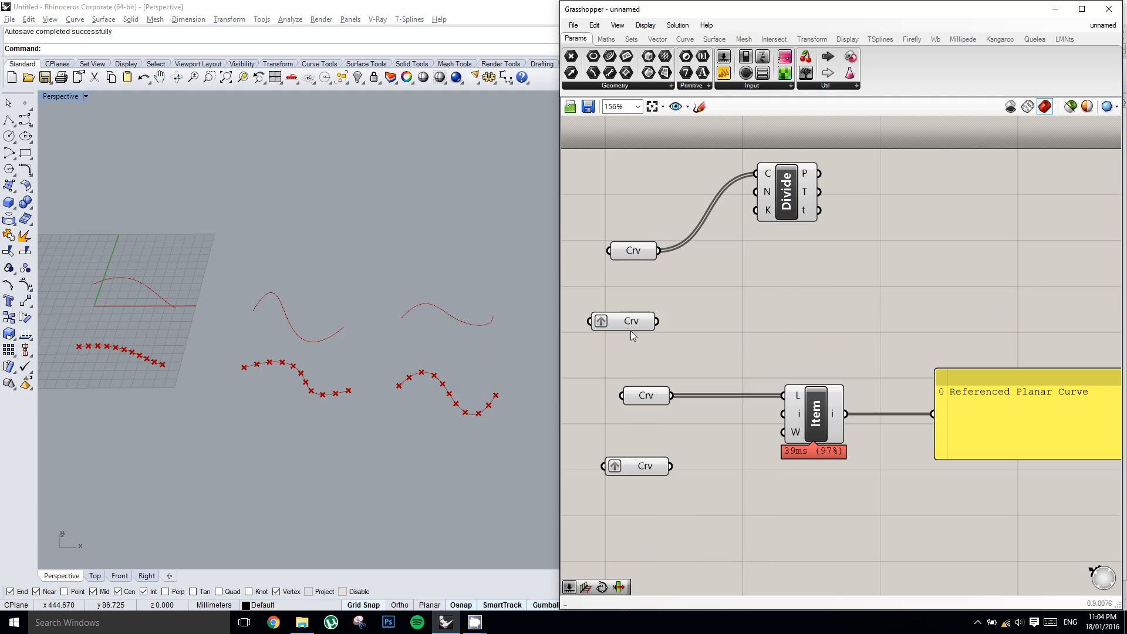
right_click(628, 329)
click(660, 443)
drag(692, 401, 604, 379)
key(Delete)
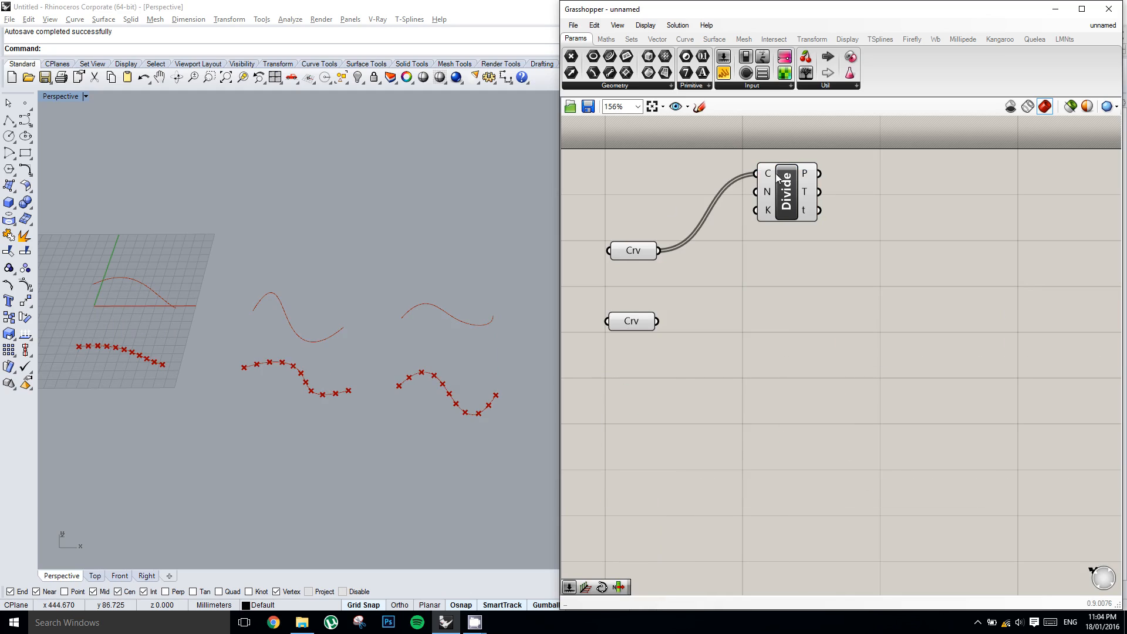
Duplicate the Divide Curve component, connect the lower Curve parameter to the copy's C input, and align both beside their Curve parameters
drag(787, 191, 812, 302)
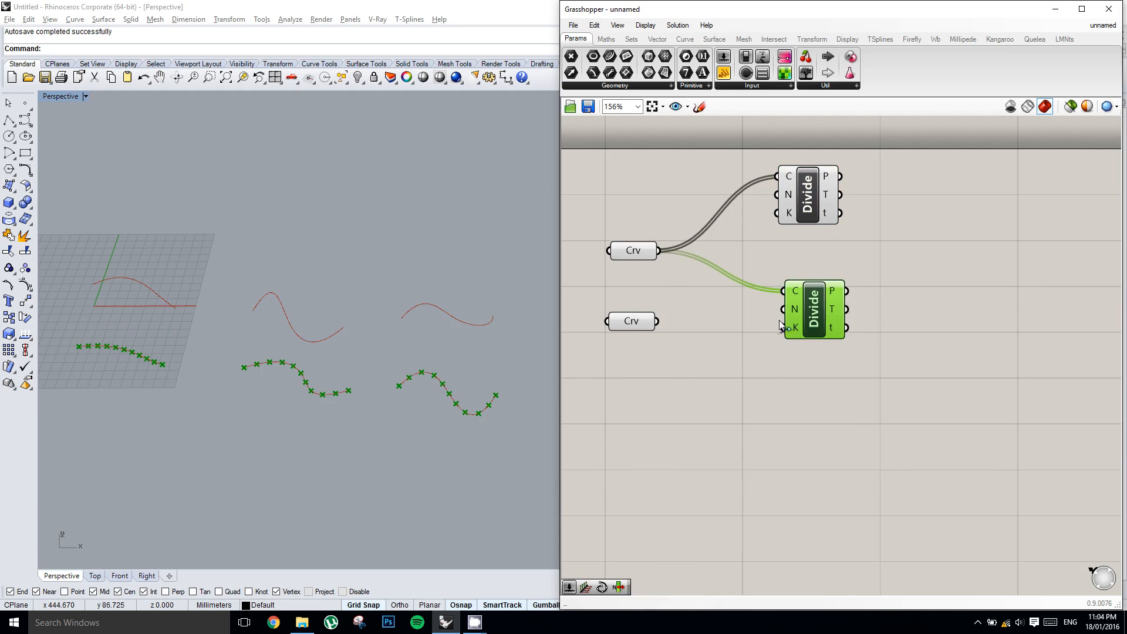
drag(656, 322, 806, 354)
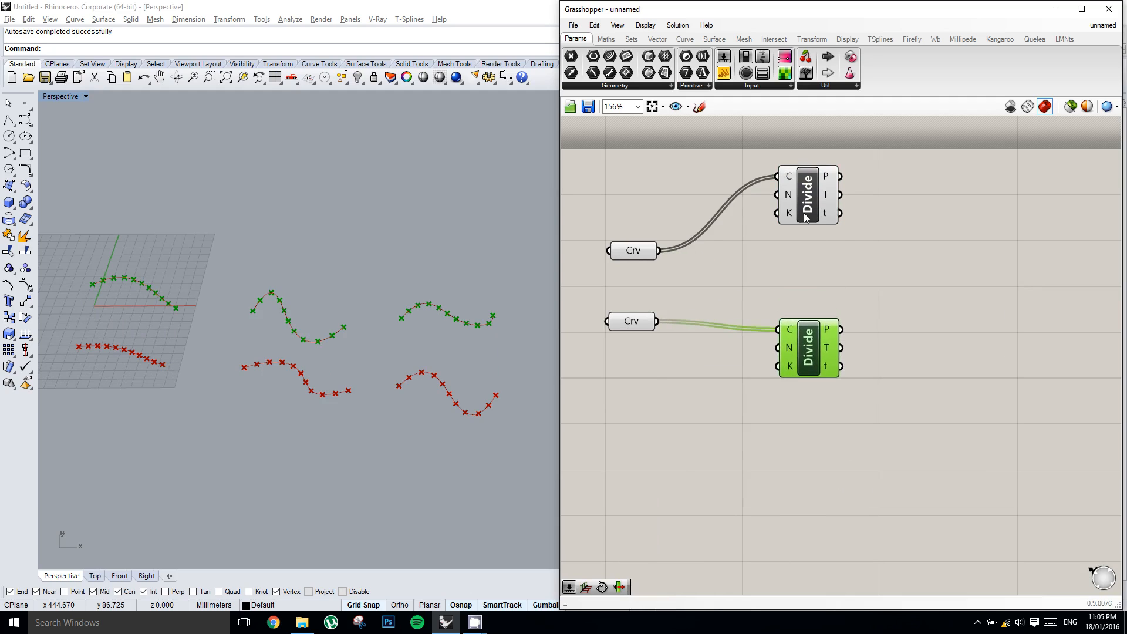
drag(808, 196, 811, 212)
drag(806, 258, 808, 258)
Add a Line component and connect the upper Divide's P output to A and the lower Divide's P output to B
double_click(992, 242)
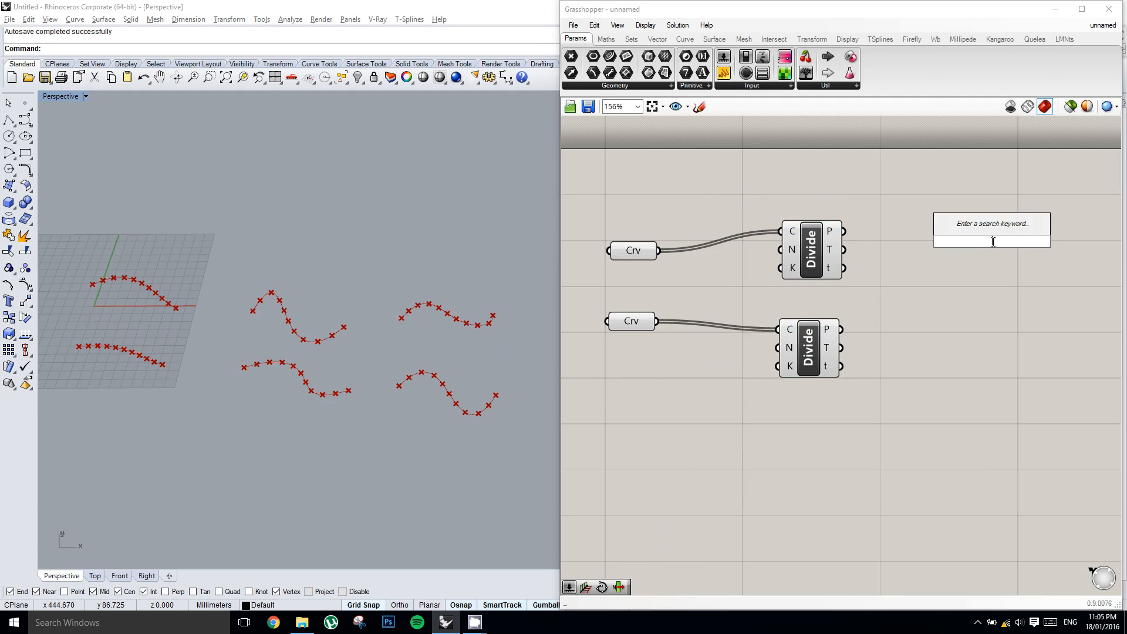
text(line)
key(Return)
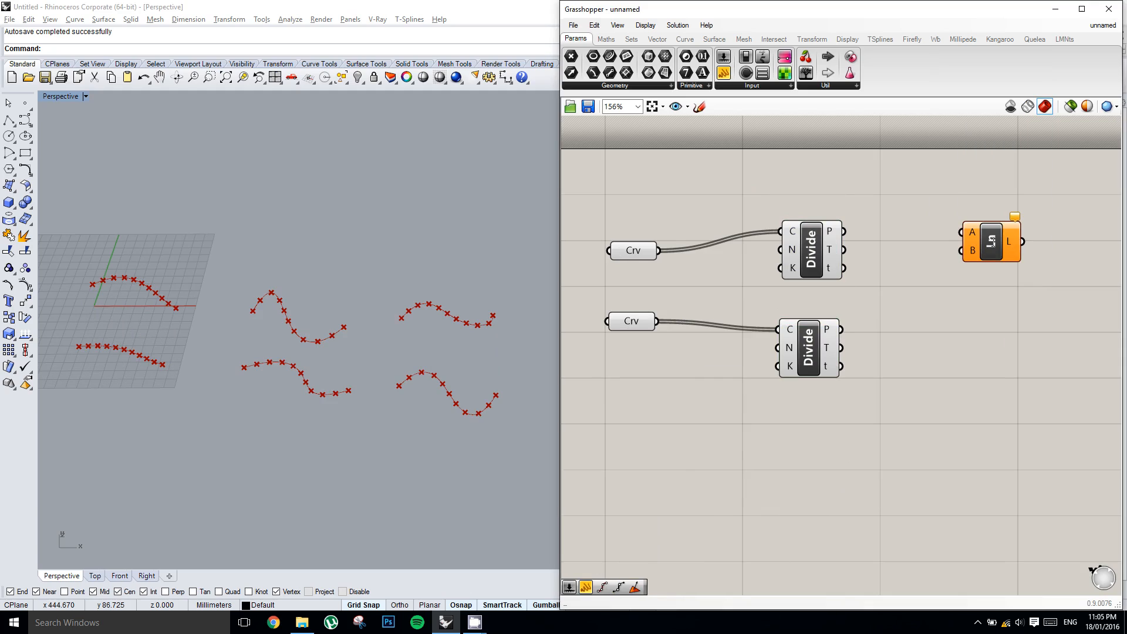
drag(830, 231, 946, 231)
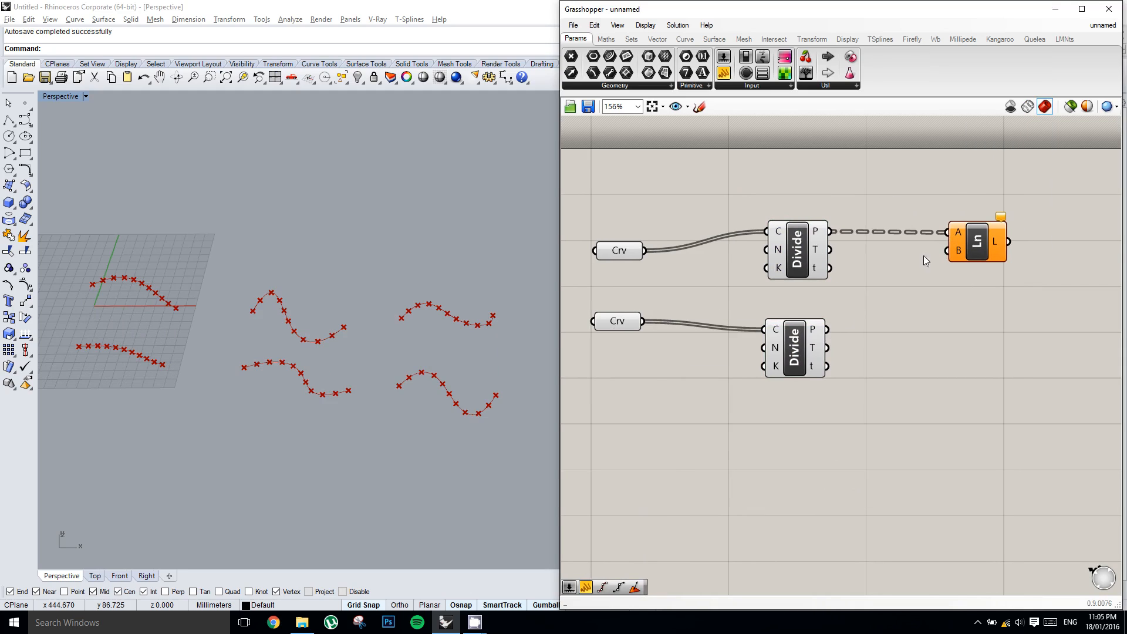
drag(829, 334, 947, 251)
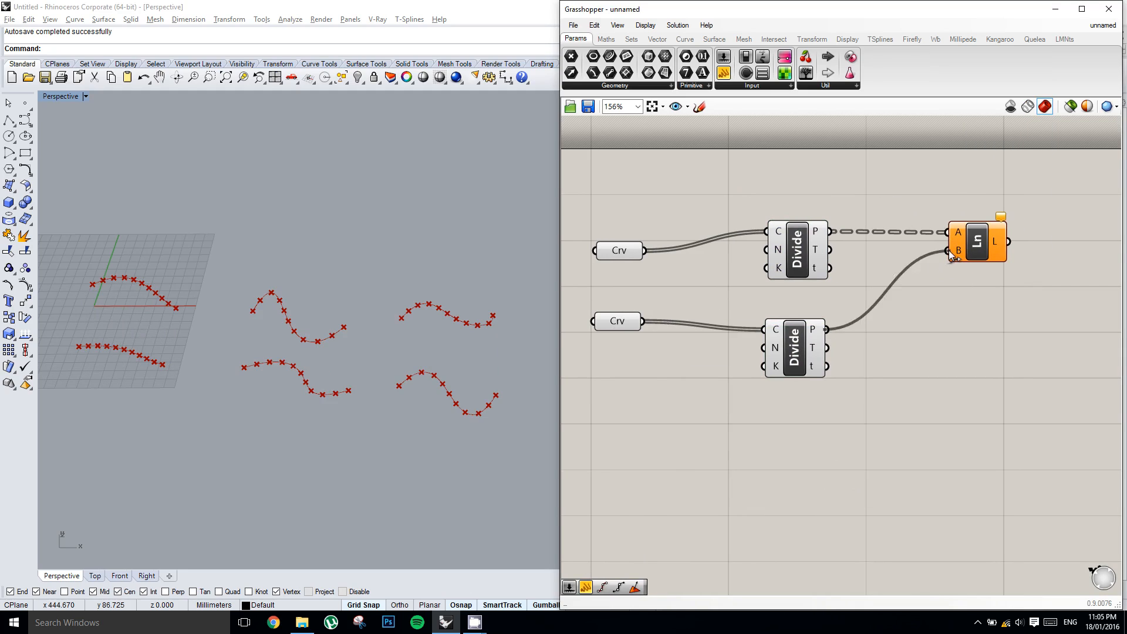
right_click(811, 282)
click(697, 262)
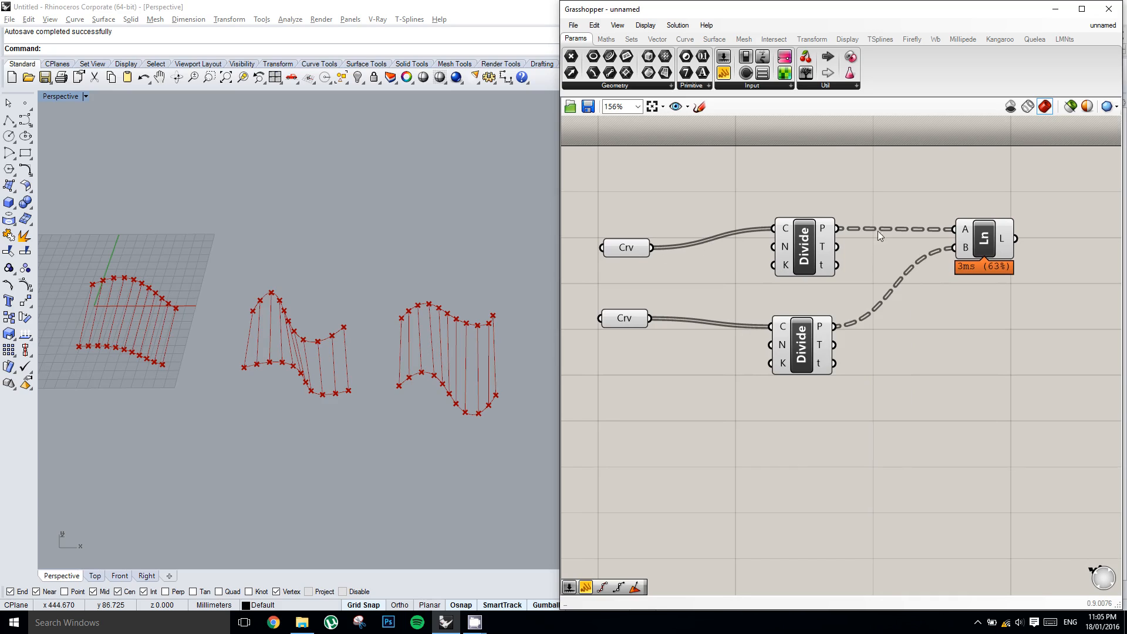
drag(970, 238, 978, 236)
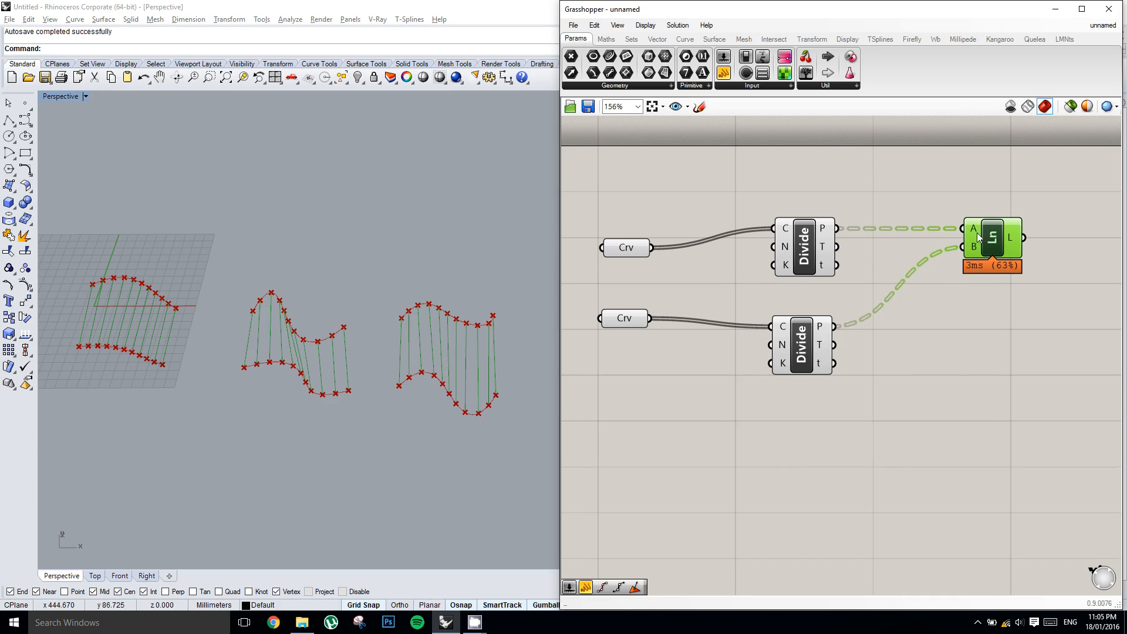
right_drag(847, 241, 760, 263)
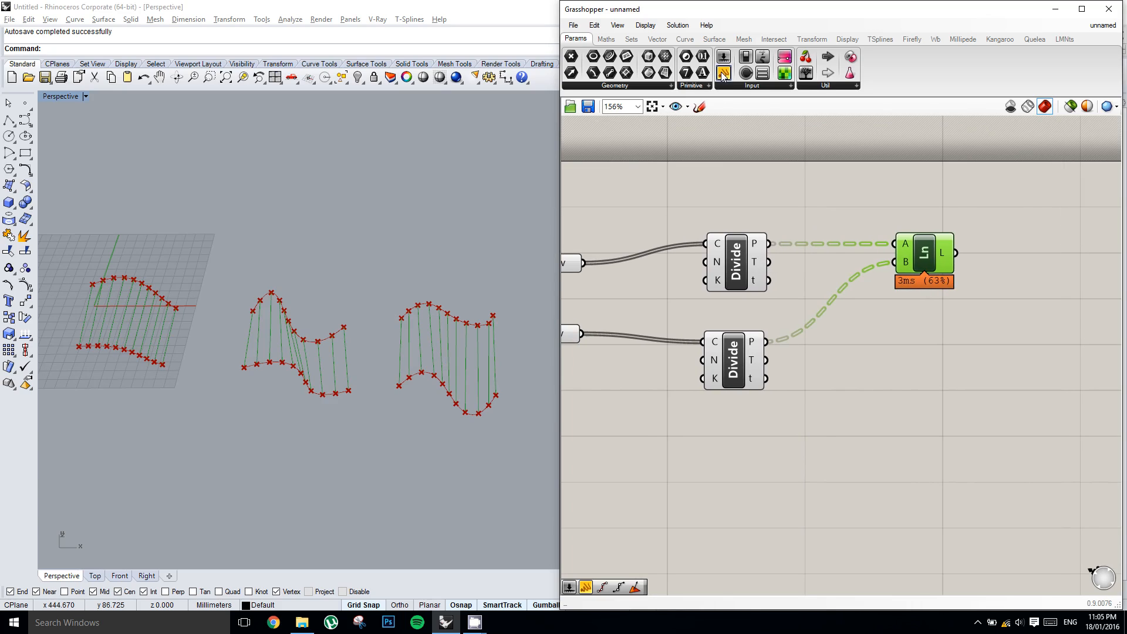
Add a Param Viewer above the Line component and connect the upper Curve parameter to it
drag(723, 75, 898, 173)
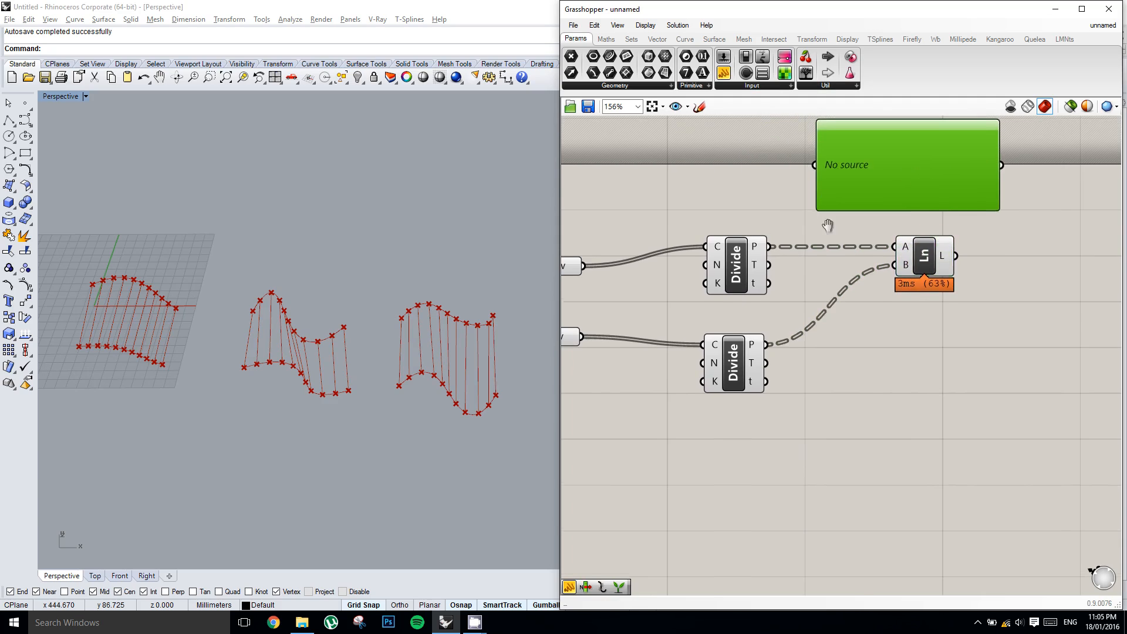
right_drag(749, 192, 833, 231)
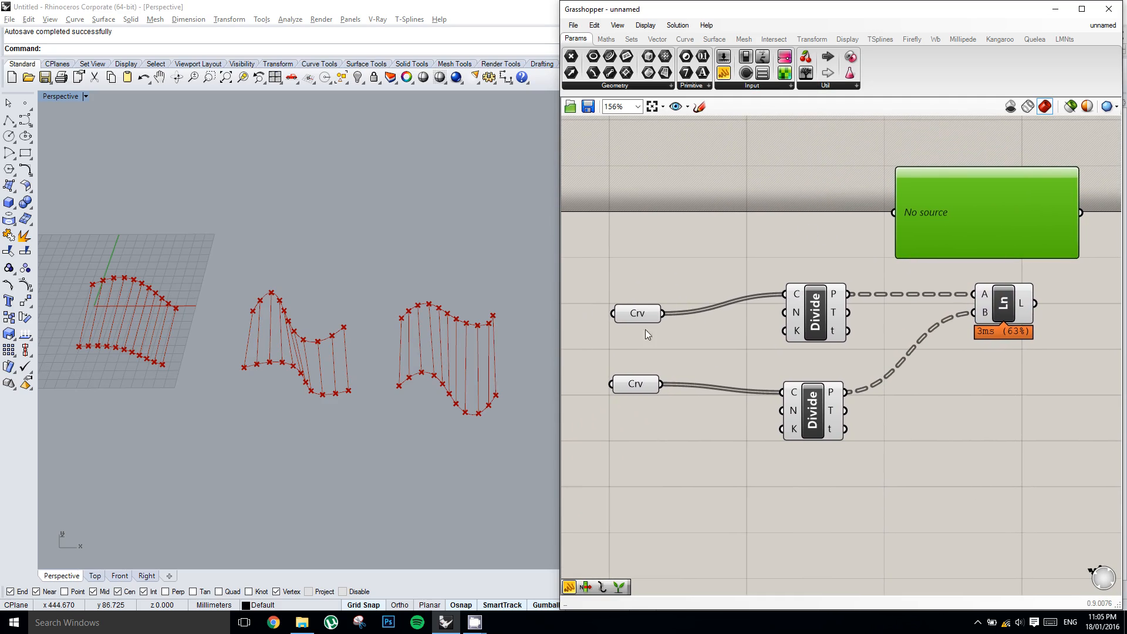
click(643, 312)
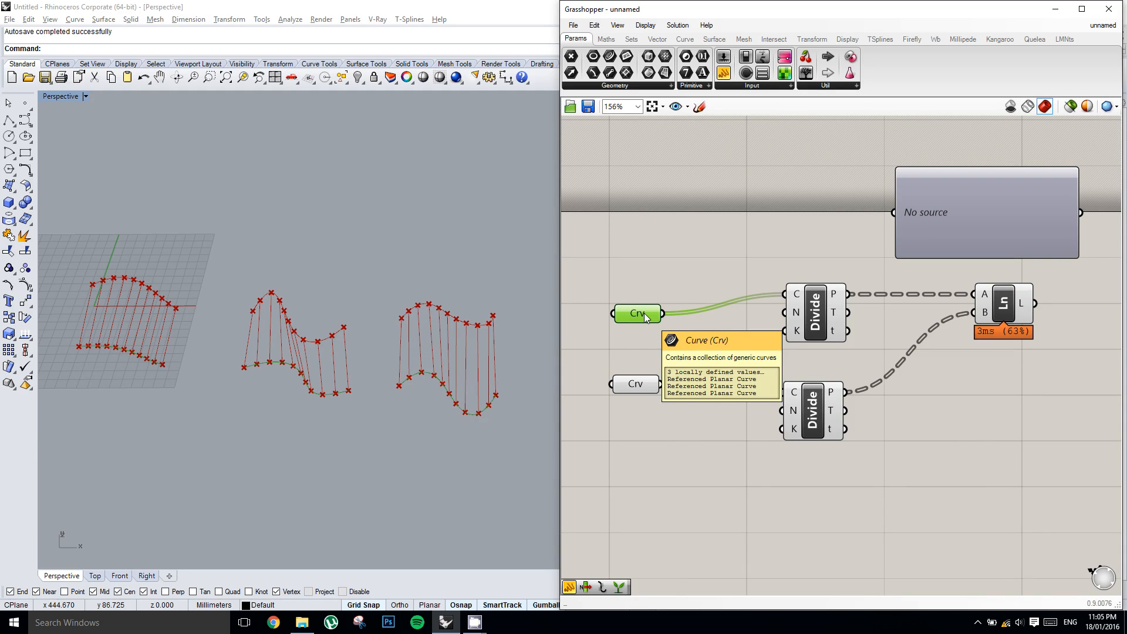
drag(871, 252, 897, 235)
right_drag(949, 239, 913, 238)
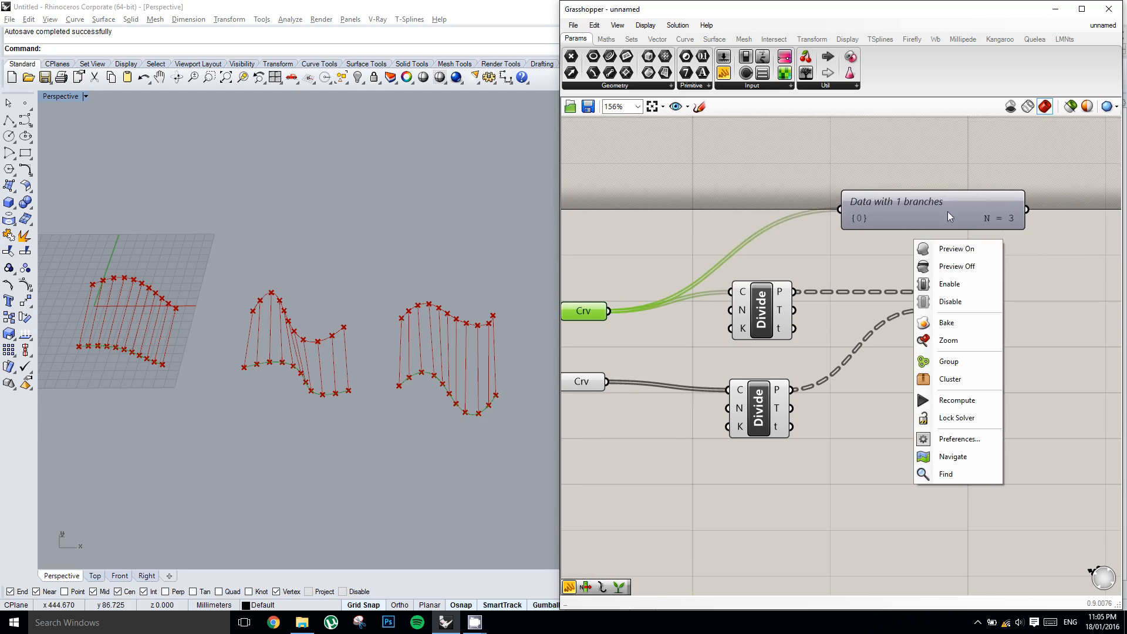
click(876, 244)
right_drag(794, 269, 809, 267)
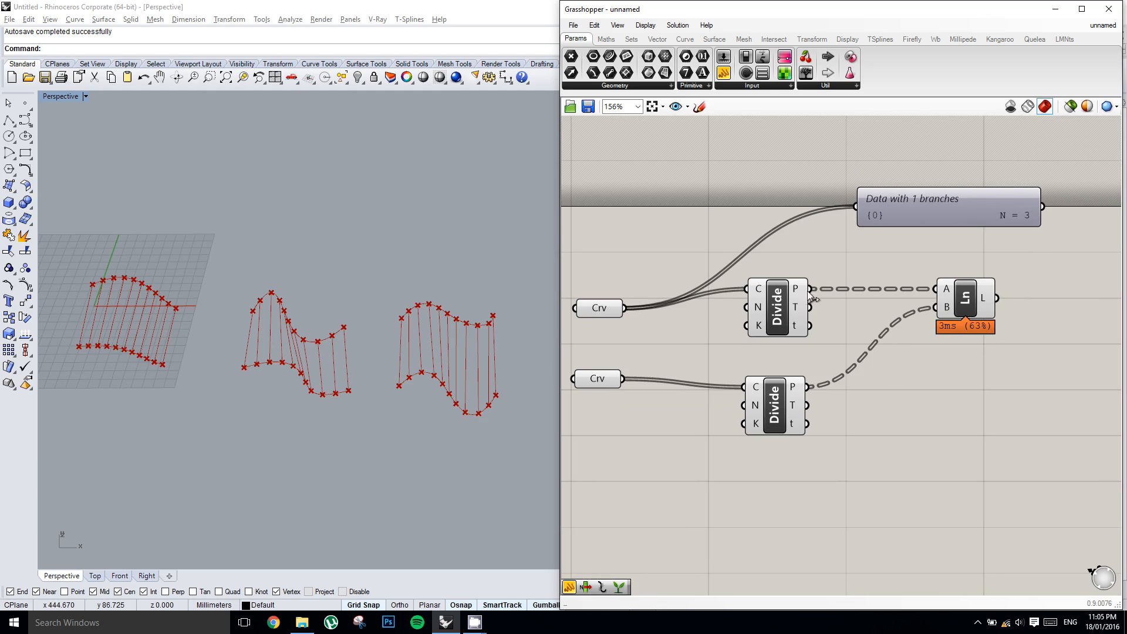
Replace the Param Viewer's source with the P output of the upper Divide component
drag(810, 289, 860, 202)
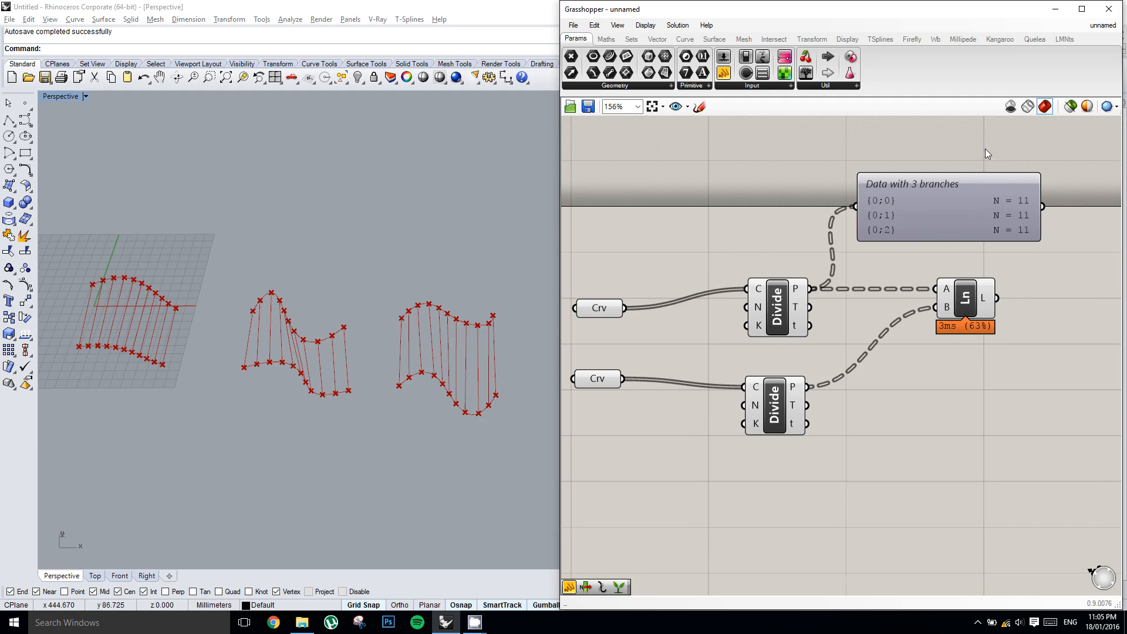
drag(985, 149, 1051, 256)
right_drag(969, 247, 956, 249)
click(812, 251)
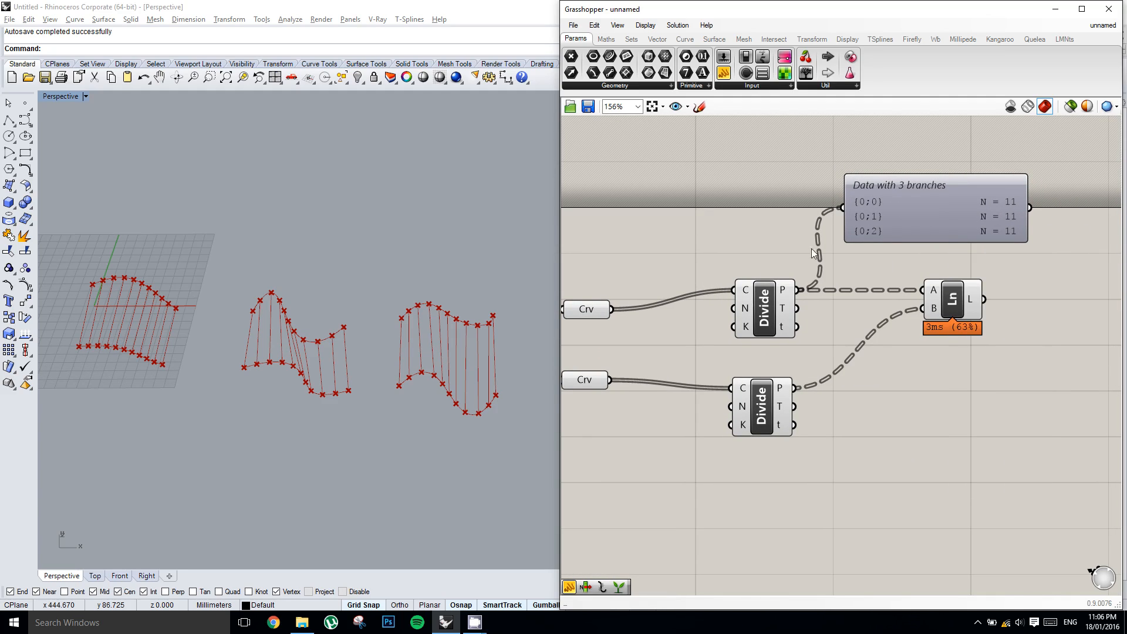
Duplicate the Param Viewer so the two stack above the Line component, and connect the lower Divide's P output to the lower viewer
click(938, 212)
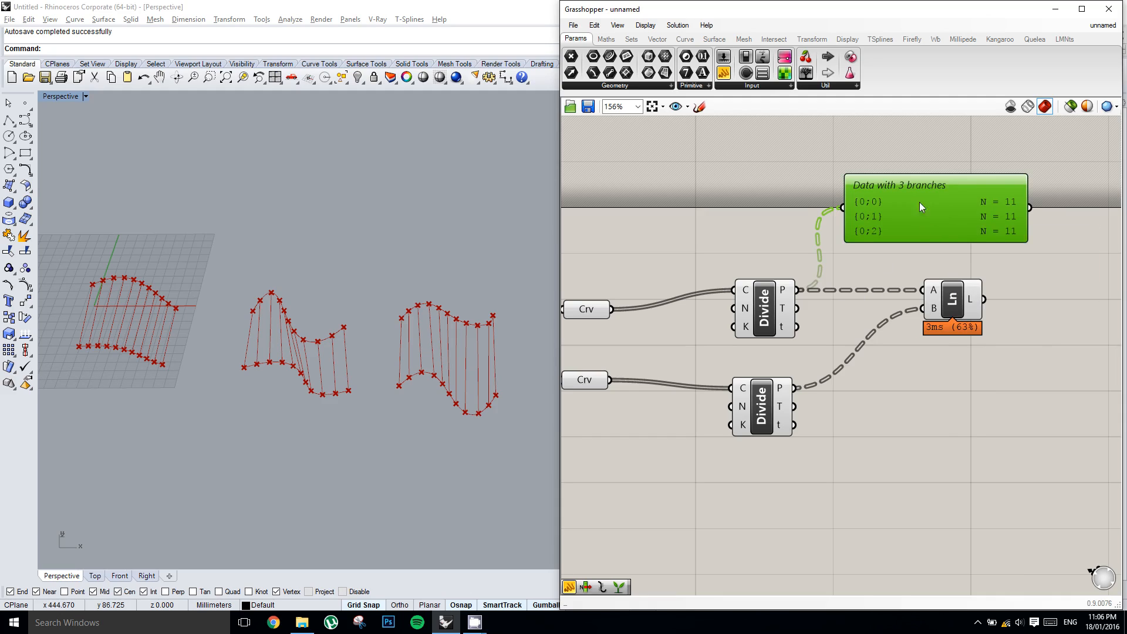
drag(920, 206, 939, 239)
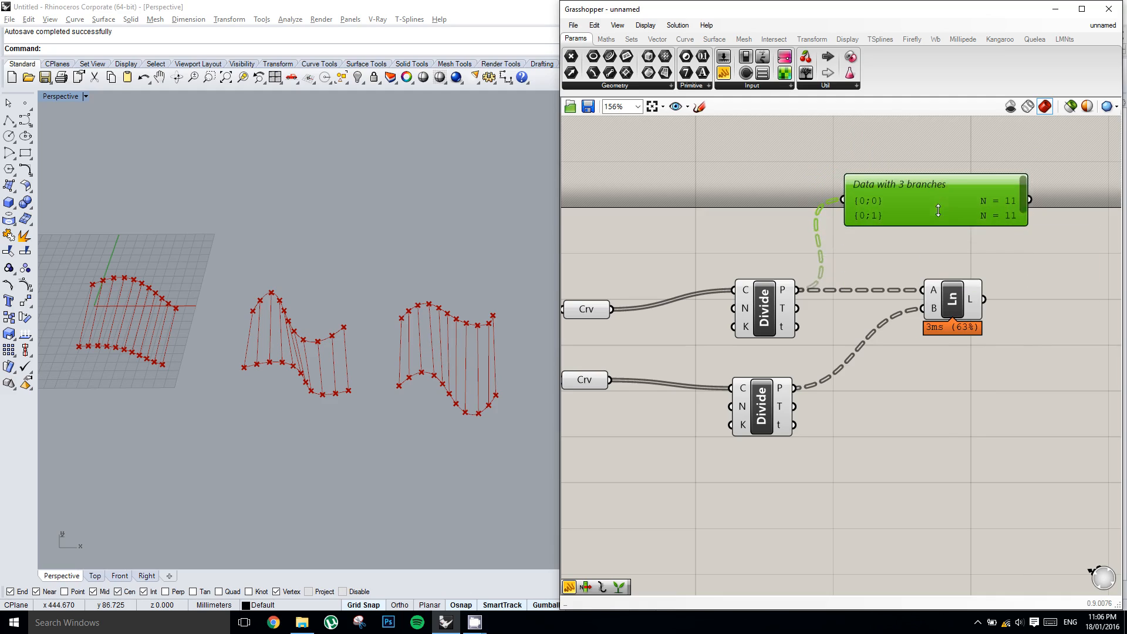
drag(941, 196, 935, 241)
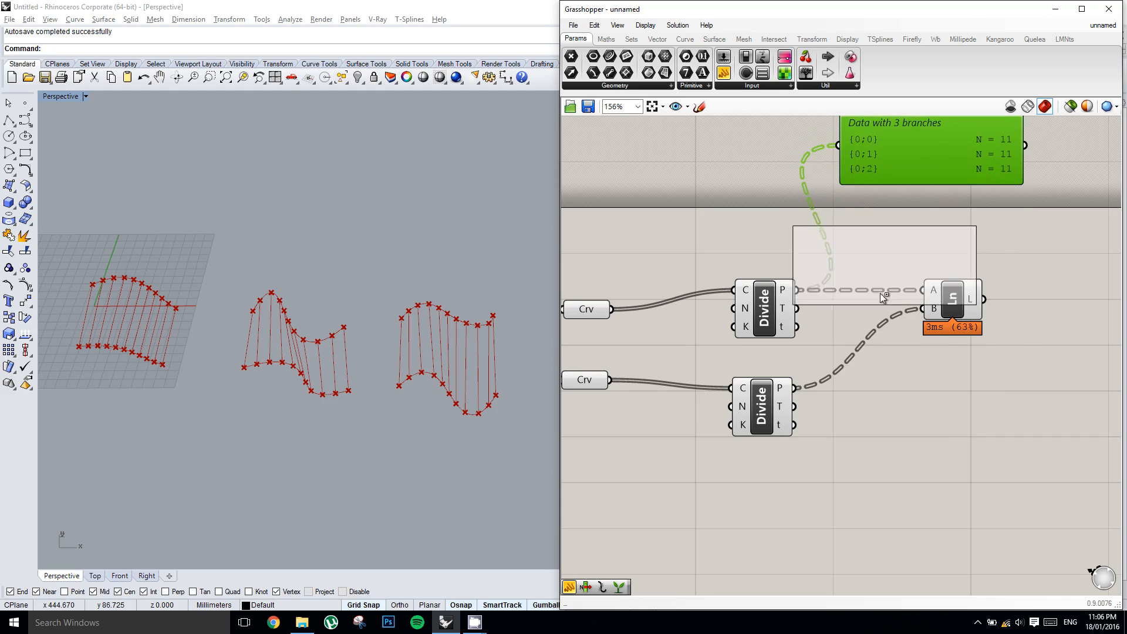
drag(798, 386, 837, 224)
right_drag(867, 249, 871, 284)
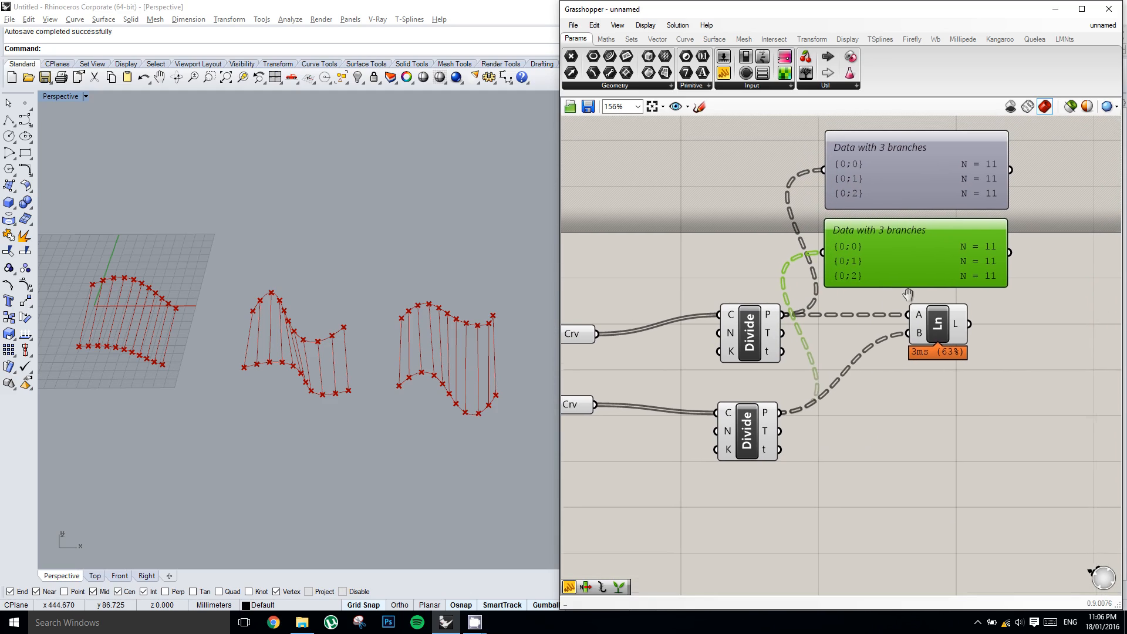
right_drag(778, 252, 793, 247)
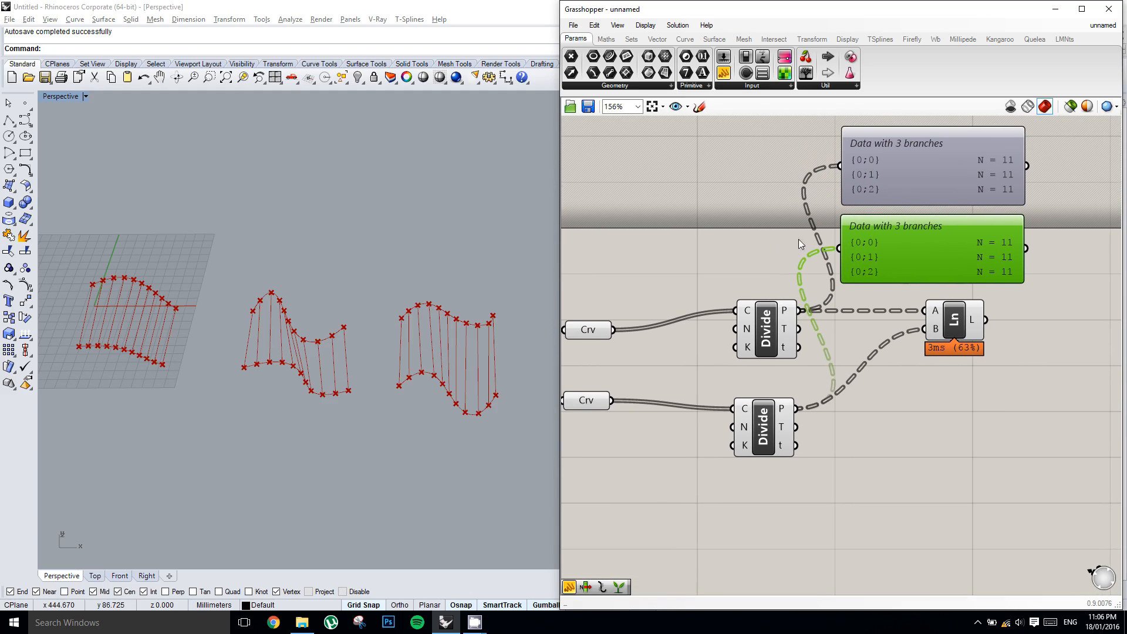
Select the Line component and examine the lines connecting the division points on each of the three curve pairs in the Rhino viewport
click(962, 327)
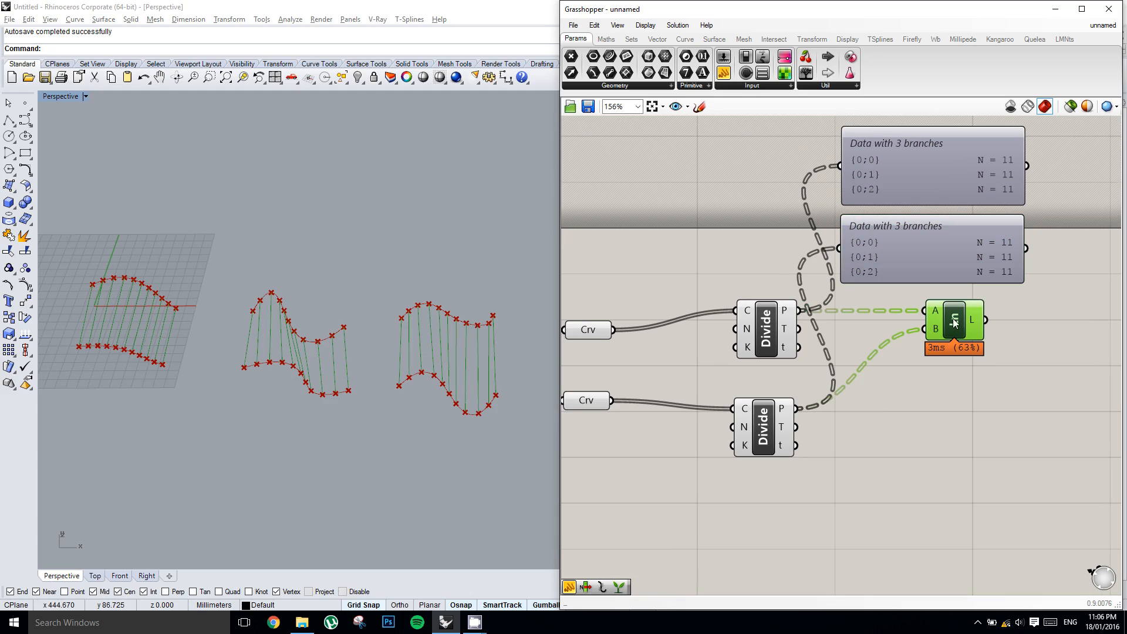
shift+right_drag(368, 344, 375, 338)
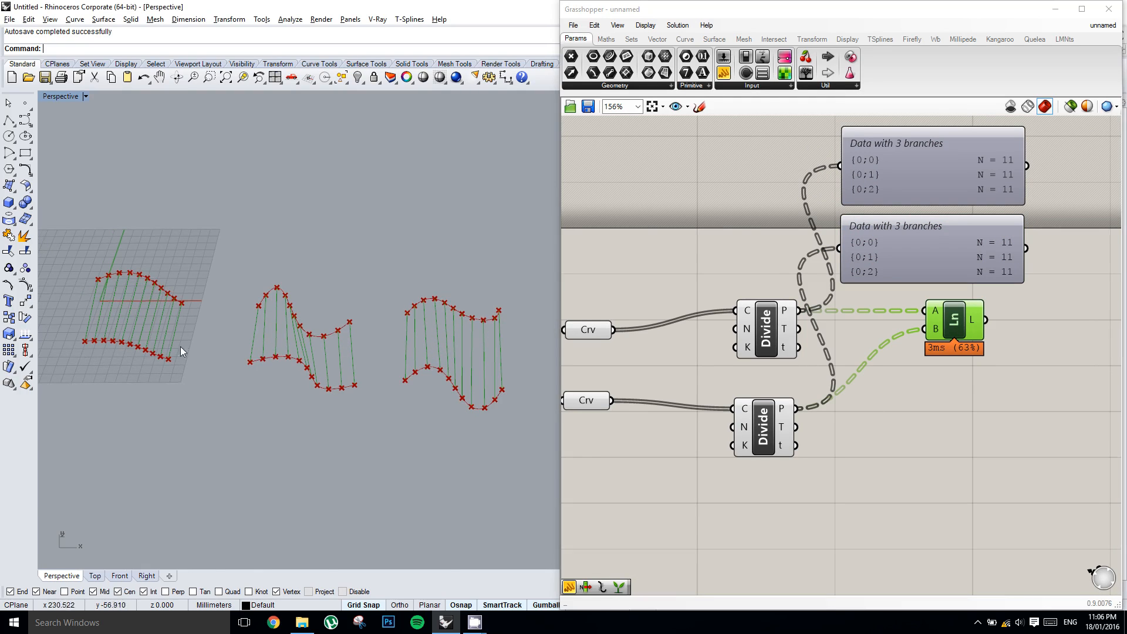
scroll(146, 318, up, 4)
scroll(753, 328, down, 1)
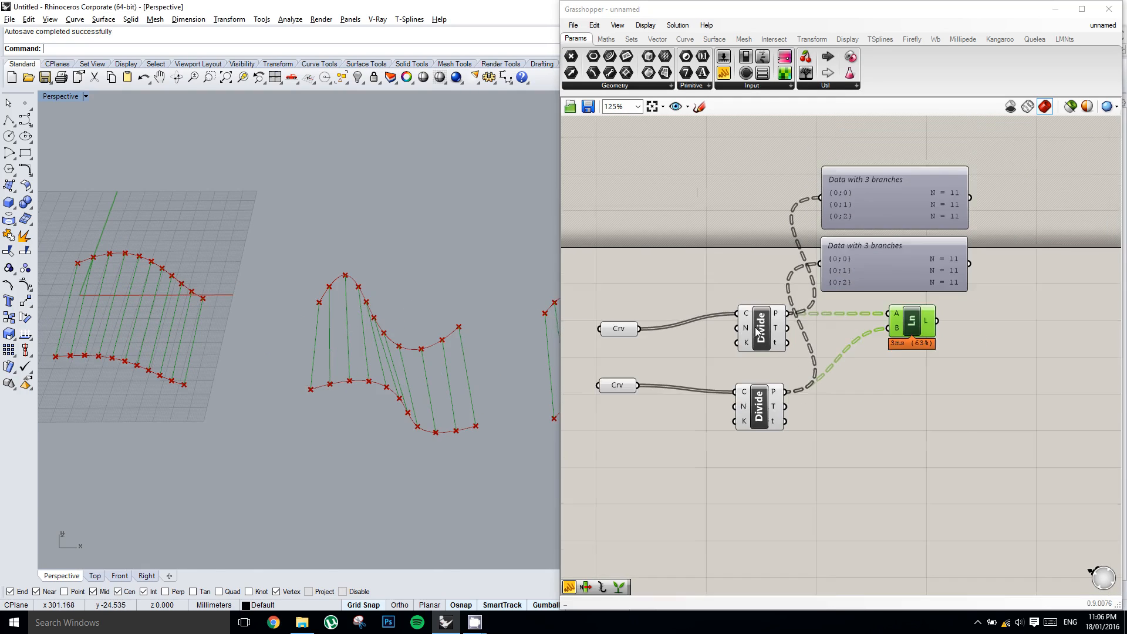
right_drag(754, 328, 773, 322)
scroll(917, 326, up, 2)
right_drag(908, 339, 986, 332)
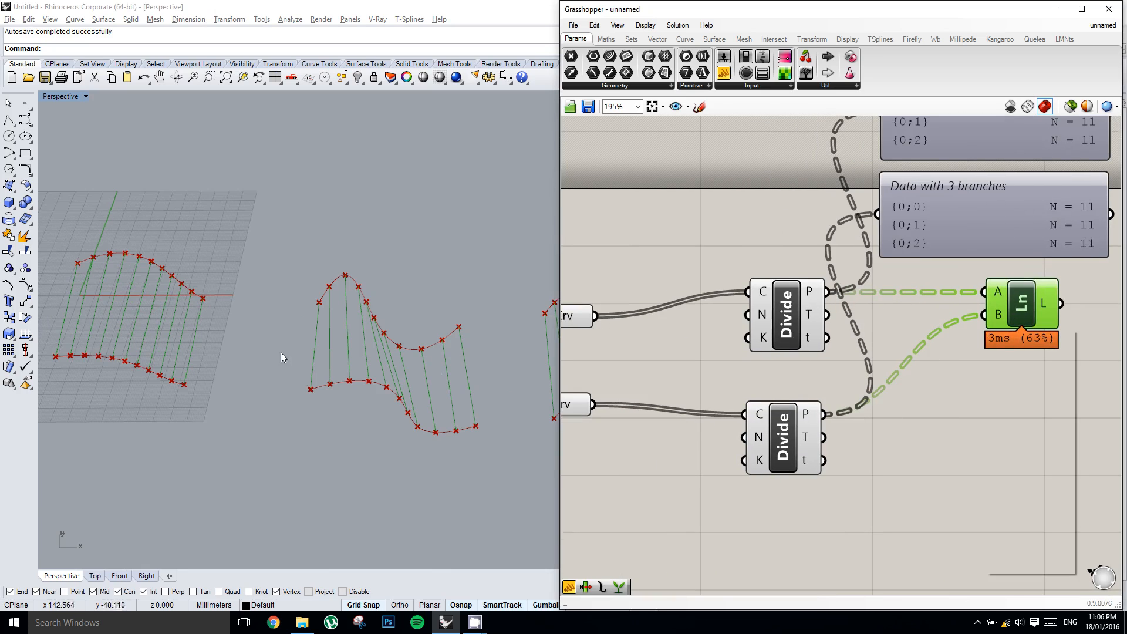
shift+right_drag(317, 354, 282, 339)
scroll(282, 338, down, 2)
scroll(192, 292, up, 4)
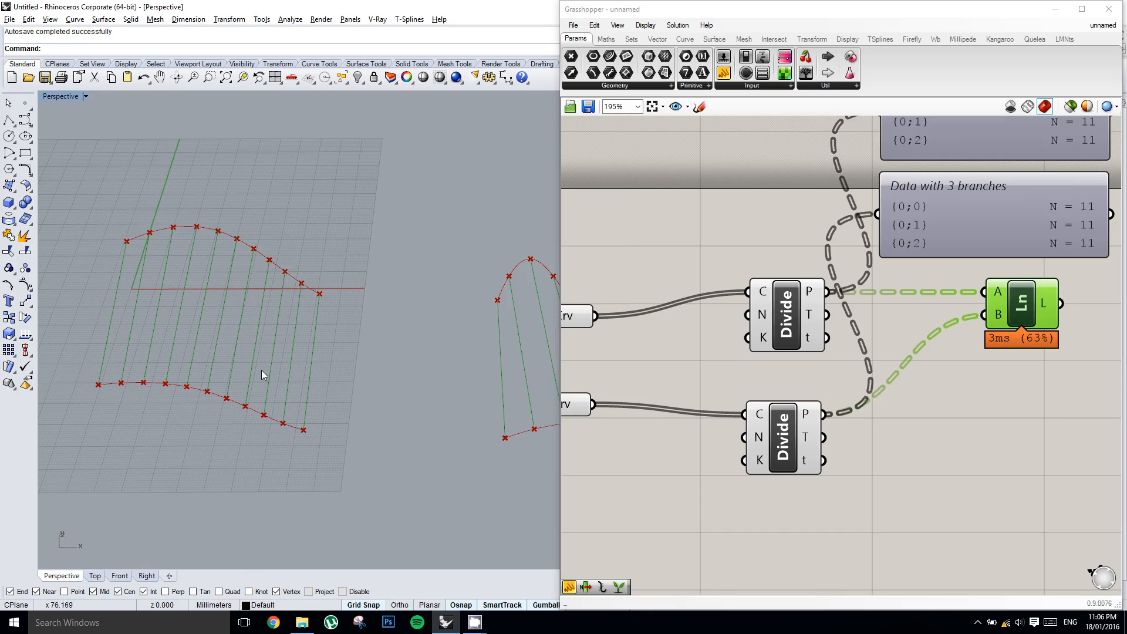
right_drag(262, 374, 151, 370)
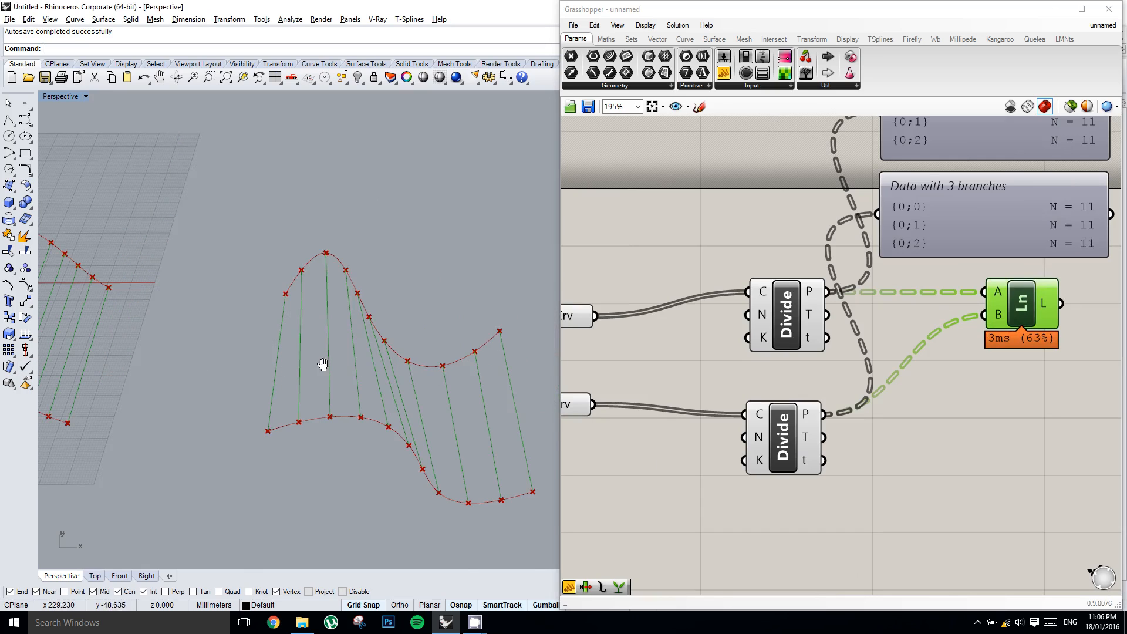
right_drag(323, 364, 164, 352)
right_drag(395, 364, 417, 339)
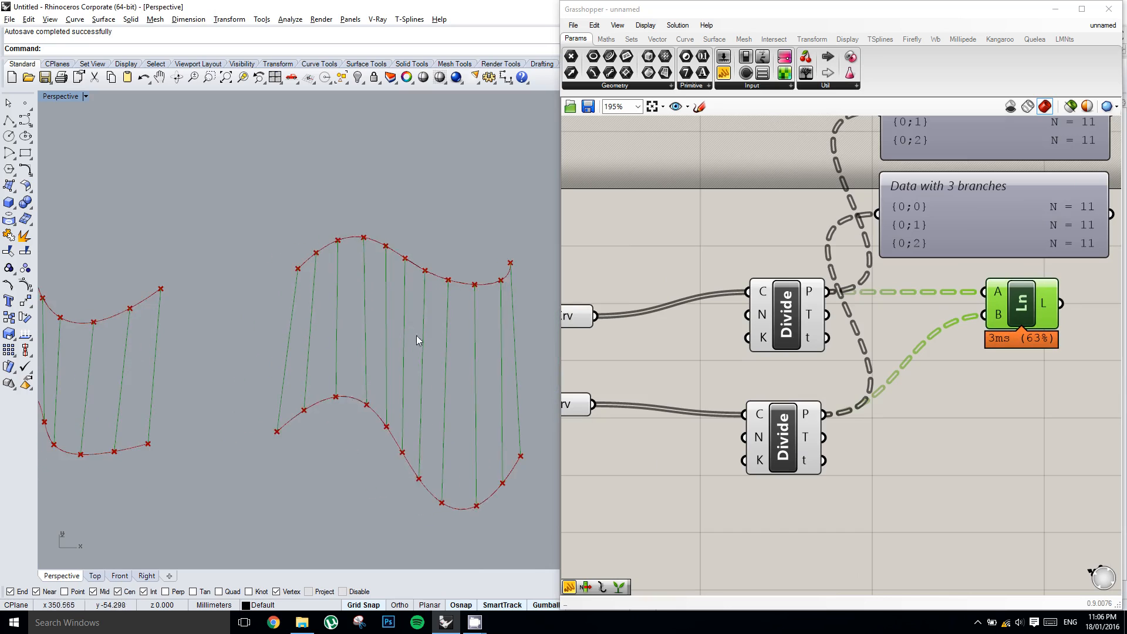
scroll(491, 334, down, 5)
right_drag(491, 336, 464, 372)
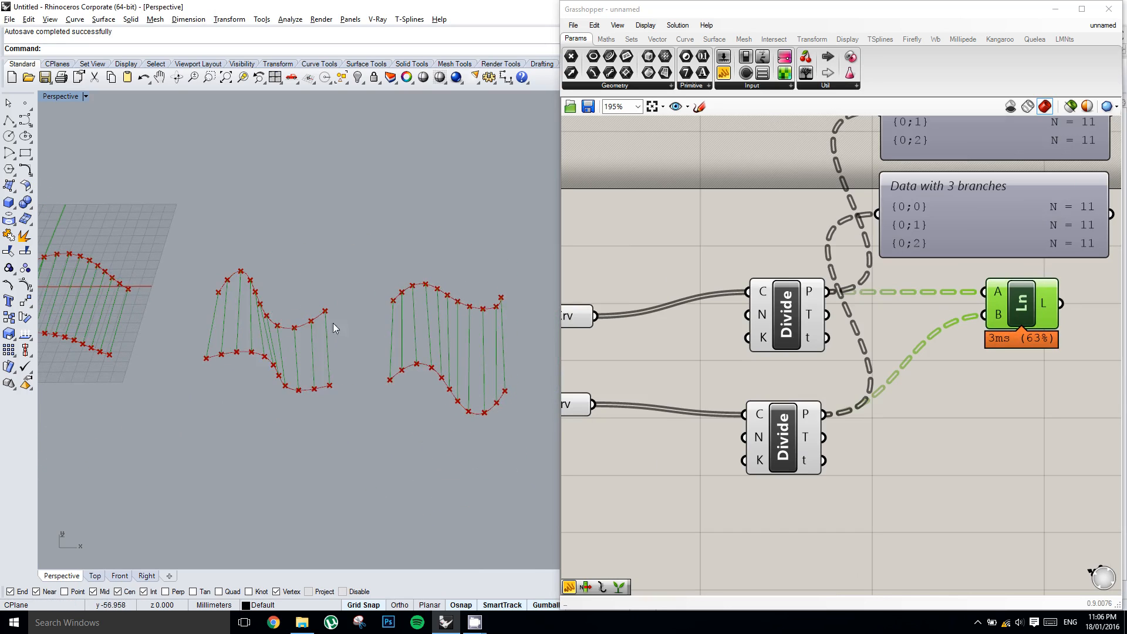
shift+right_drag(333, 323, 403, 336)
scroll(376, 333, down, 4)
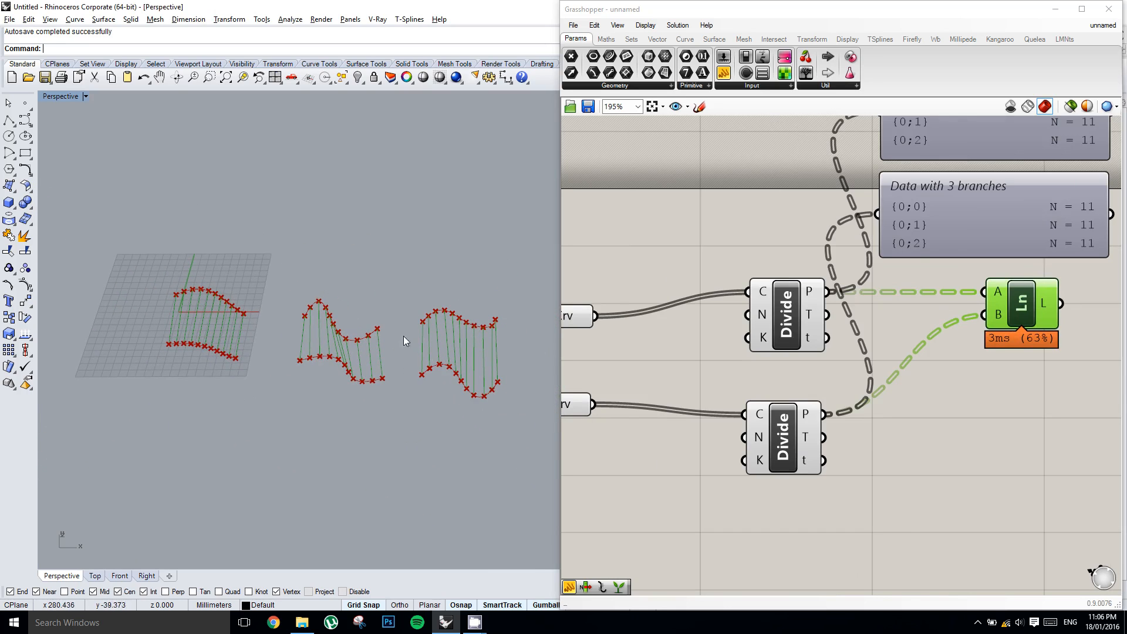
Delete all components from the Grasshopper canvas
right_drag(840, 312, 883, 338)
scroll(890, 307, down, 4)
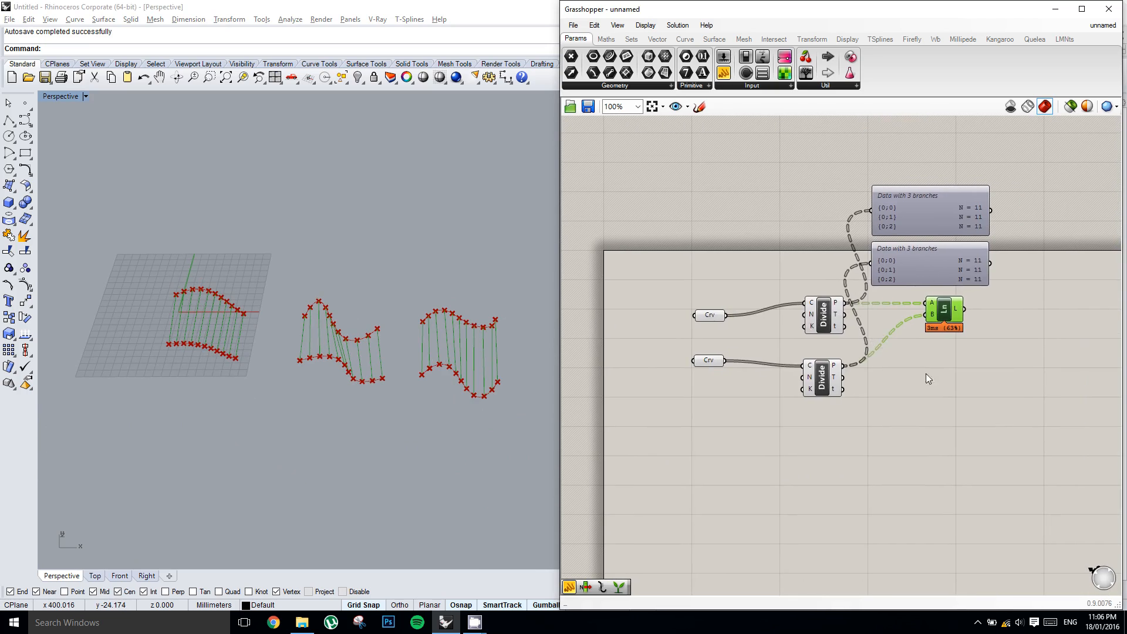
click(956, 381)
drag(1023, 431, 642, 147)
key(Delete)
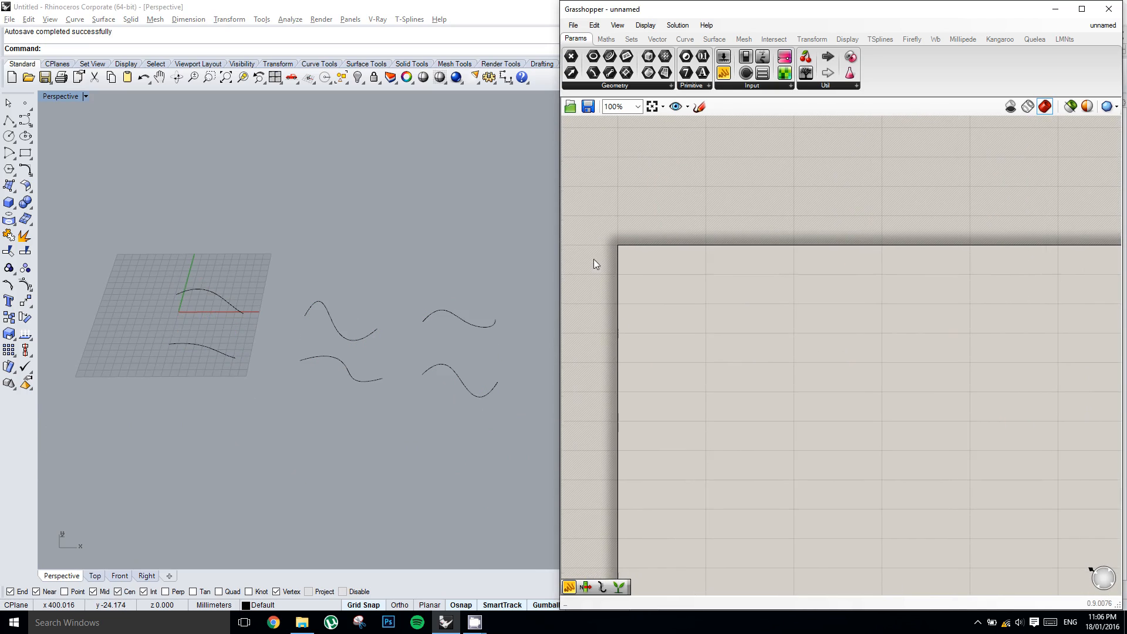
Delete all six curves from the Rhino Perspective viewport
drag(513, 423, 171, 255)
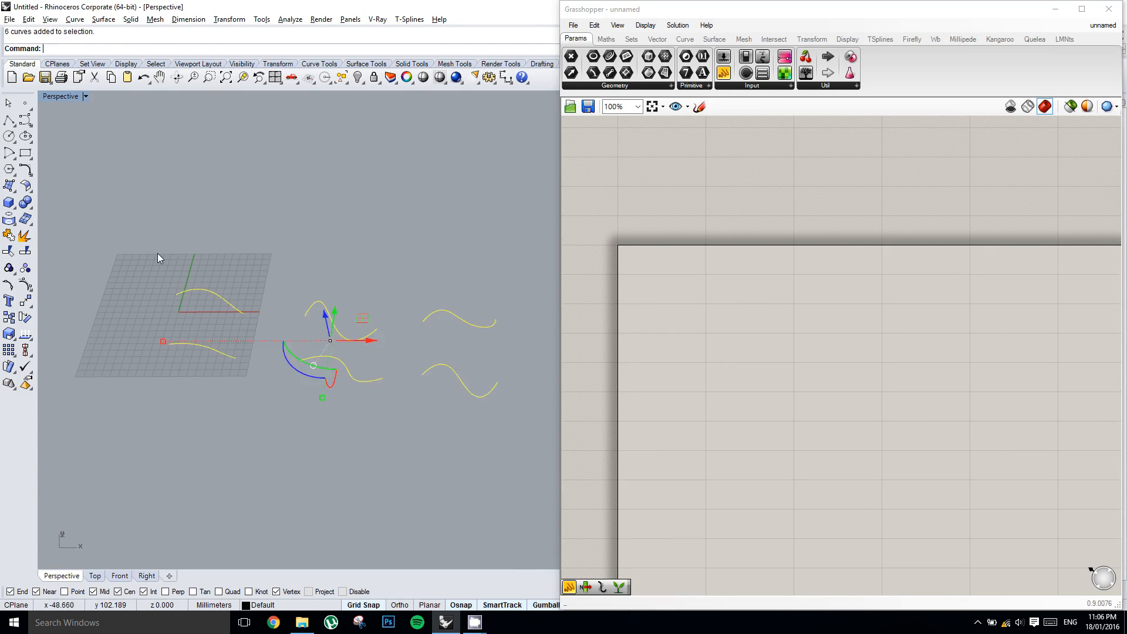
key(Delete)
right_drag(714, 258, 685, 216)
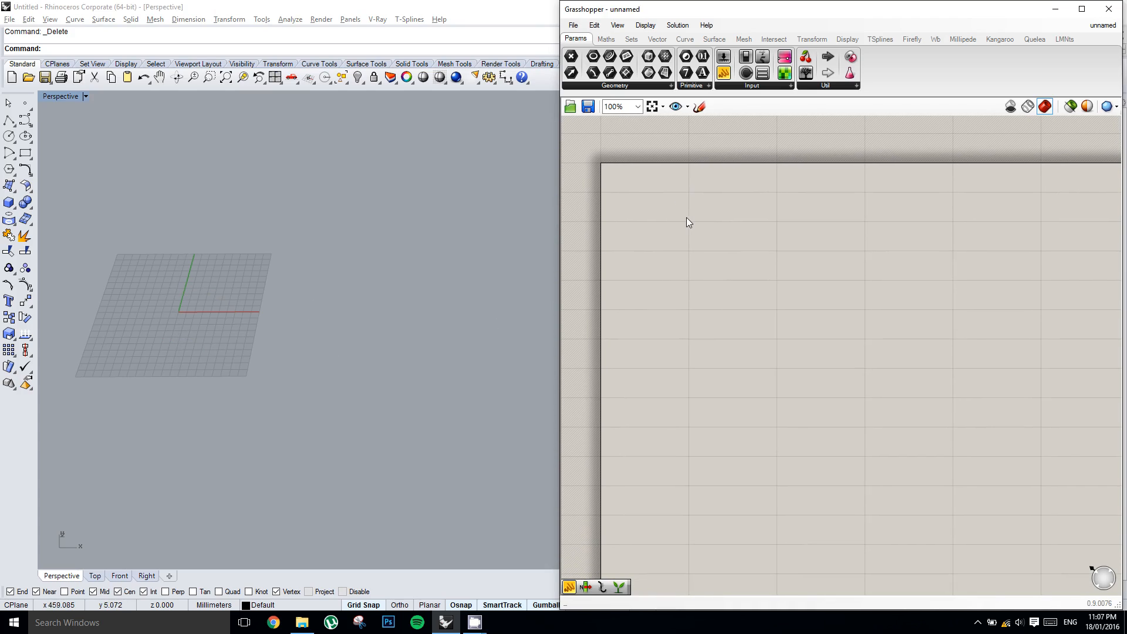
right_drag(693, 229, 687, 217)
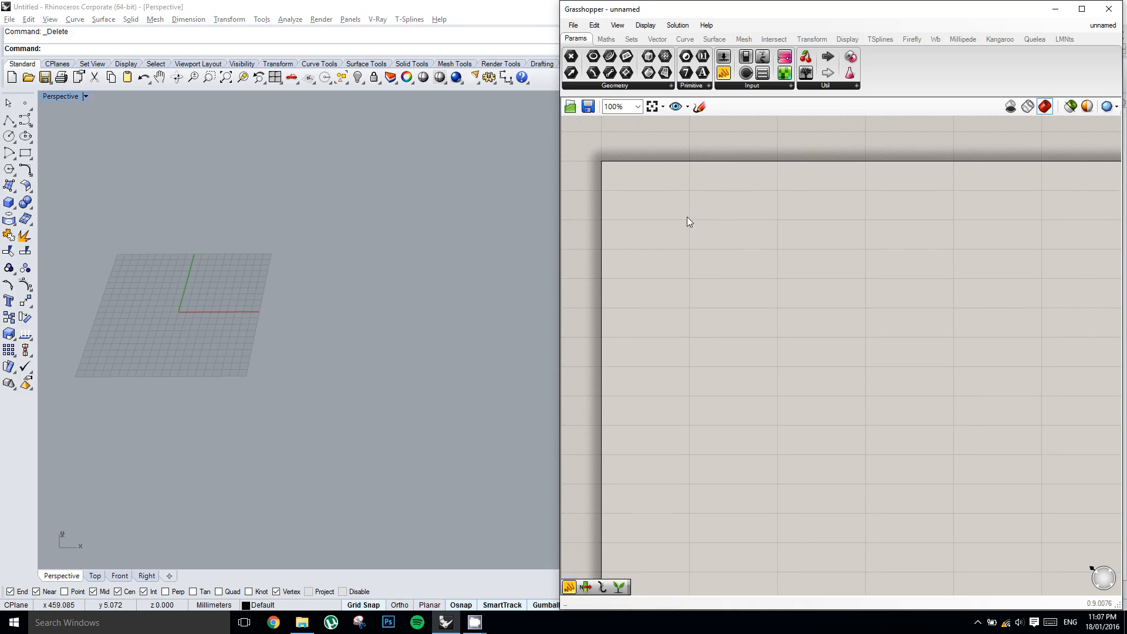
right_drag(293, 244, 298, 241)
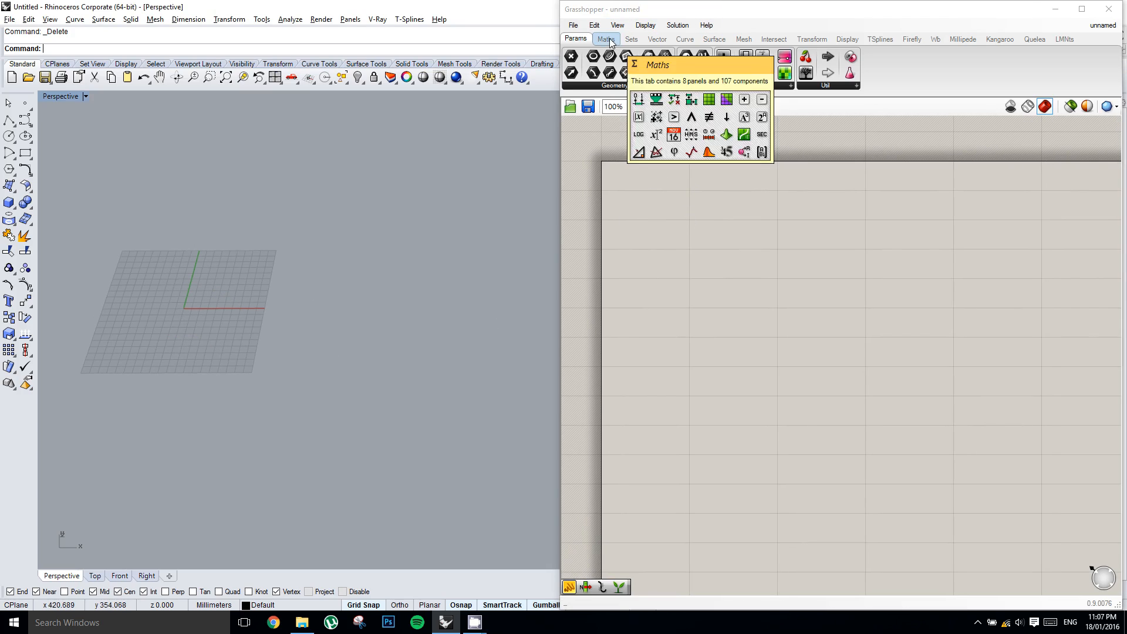
Add a Construct Point component to the empty Grasshopper canvas
click(646, 38)
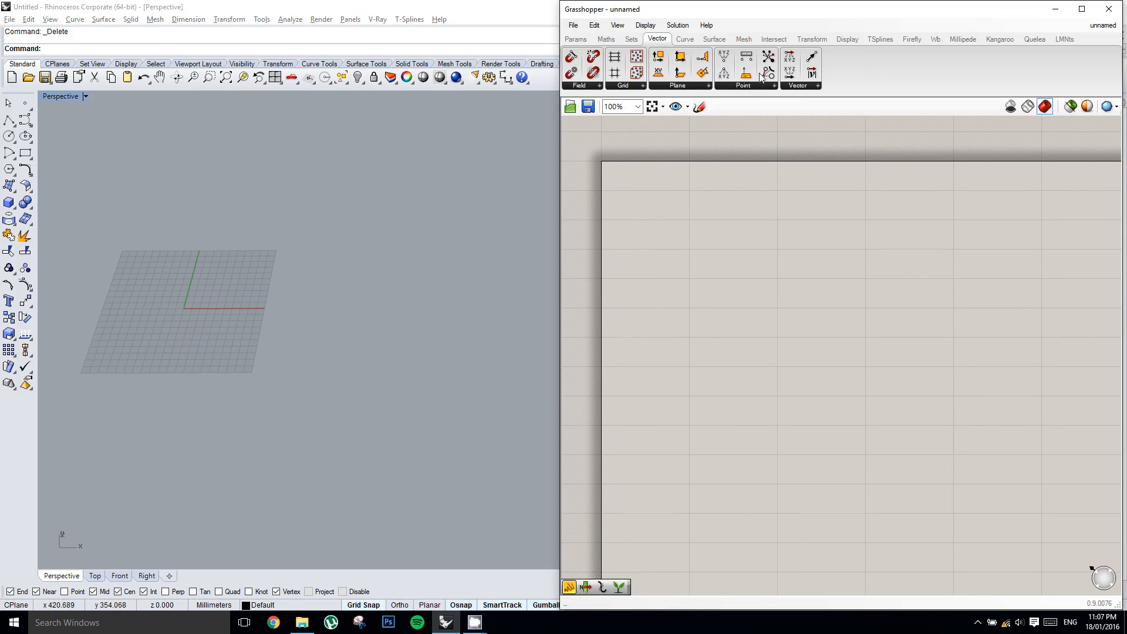
drag(724, 57, 773, 227)
scroll(766, 222, up, 3)
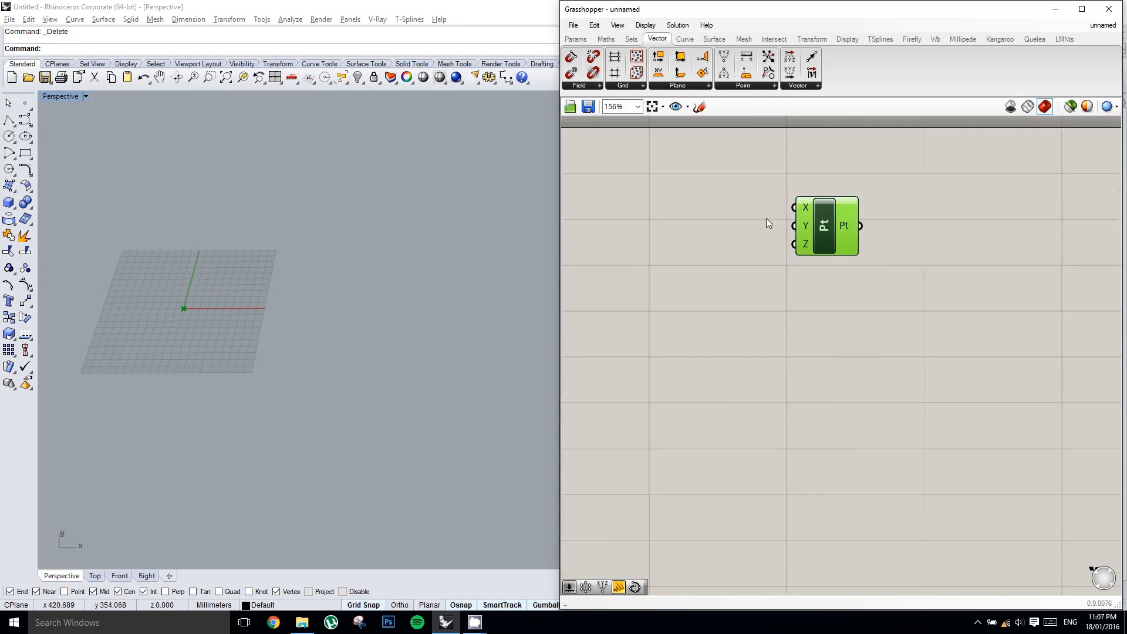
scroll(825, 217, down, 2)
right_drag(766, 218, 810, 211)
scroll(871, 226, up, 1)
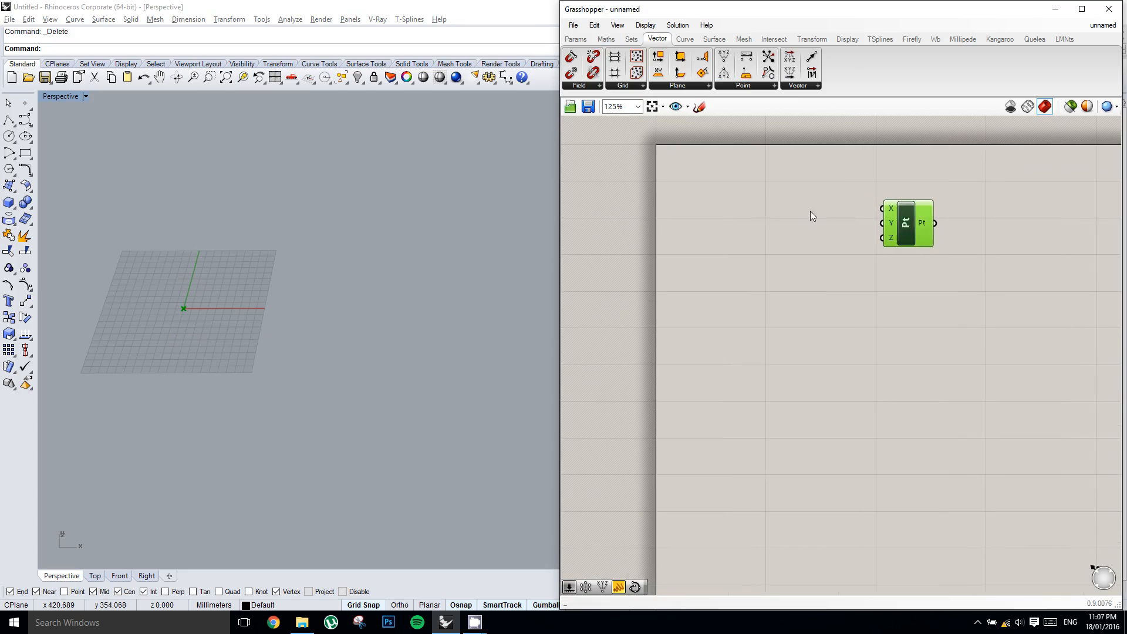
Add a Series component beside the Construct Point component and check what its Start and Step inputs mean
double_click(743, 209)
text(series)
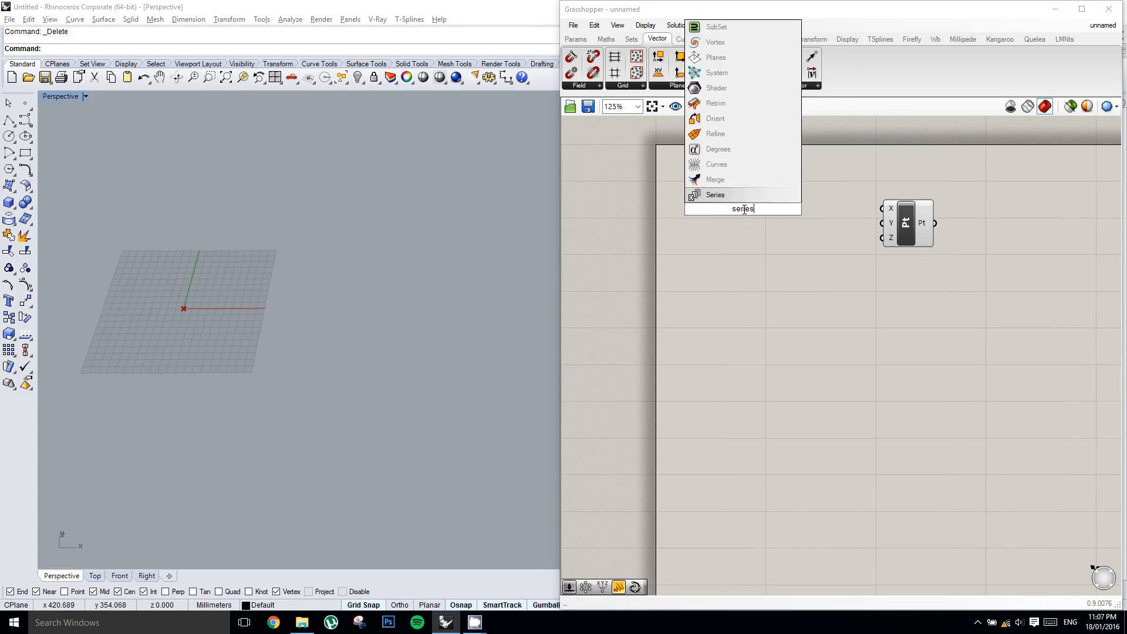
key(Return)
drag(737, 201, 763, 203)
right_drag(764, 203, 773, 198)
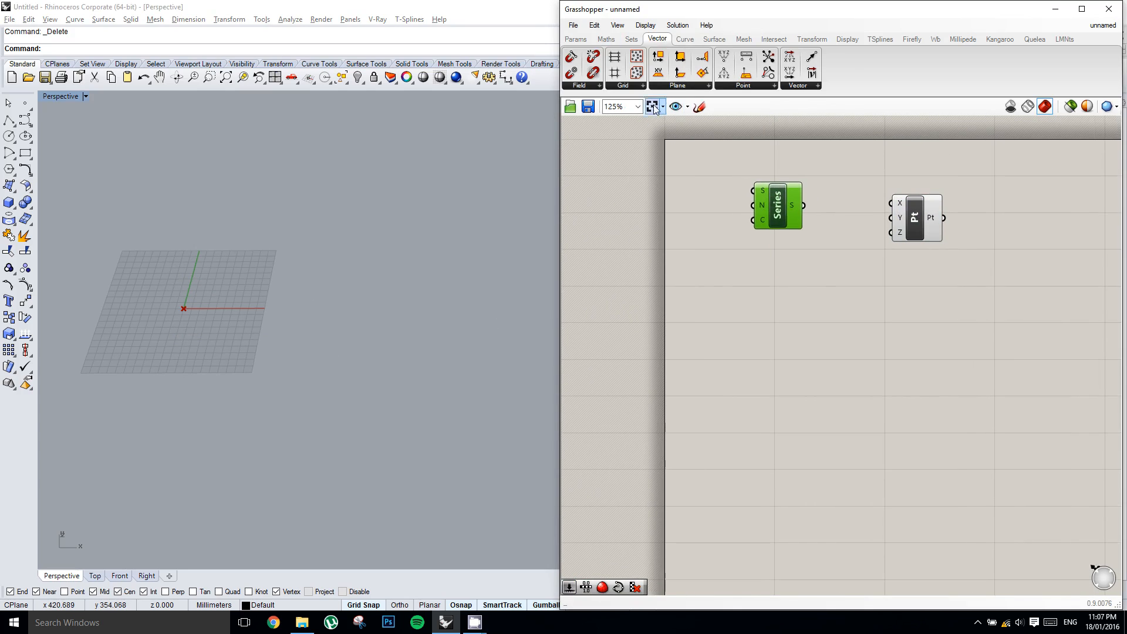
scroll(771, 207, up, 2)
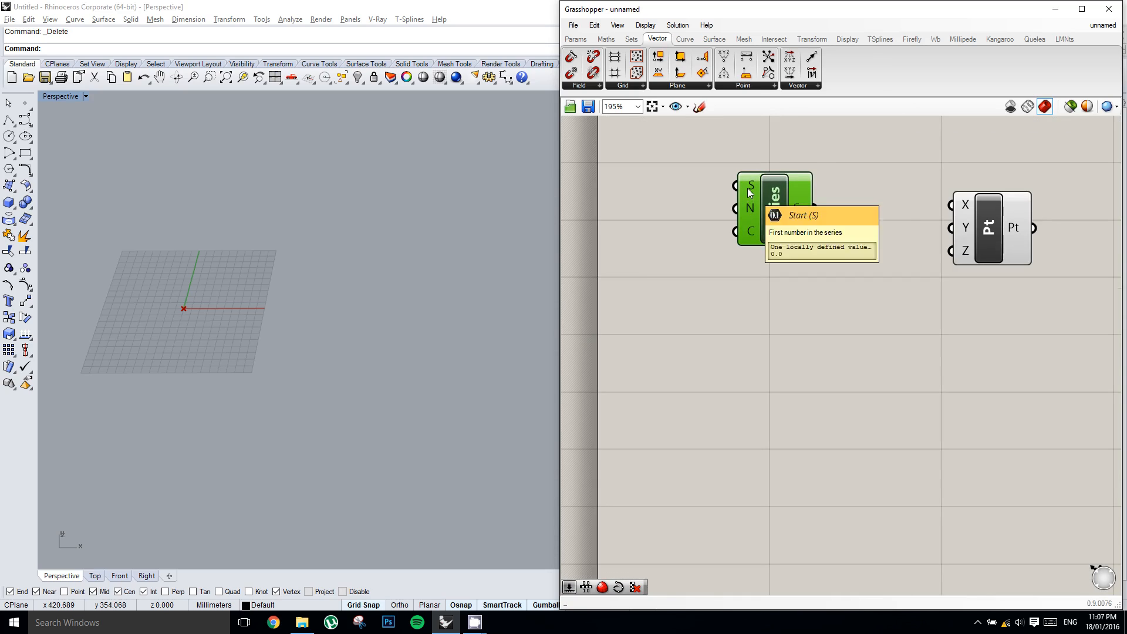
mouse_move(748, 207)
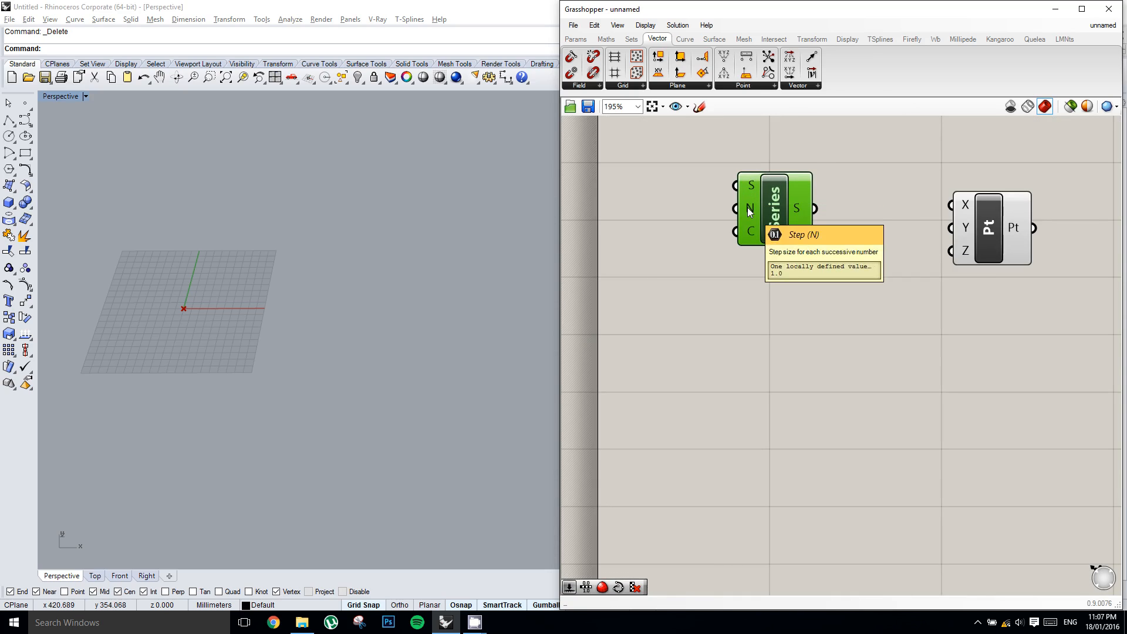
Connect the Series component's S output to the X input of the Construct Point component
right_drag(811, 227, 807, 228)
click(813, 215)
drag(803, 211, 999, 224)
right_drag(793, 224, 879, 220)
click(575, 39)
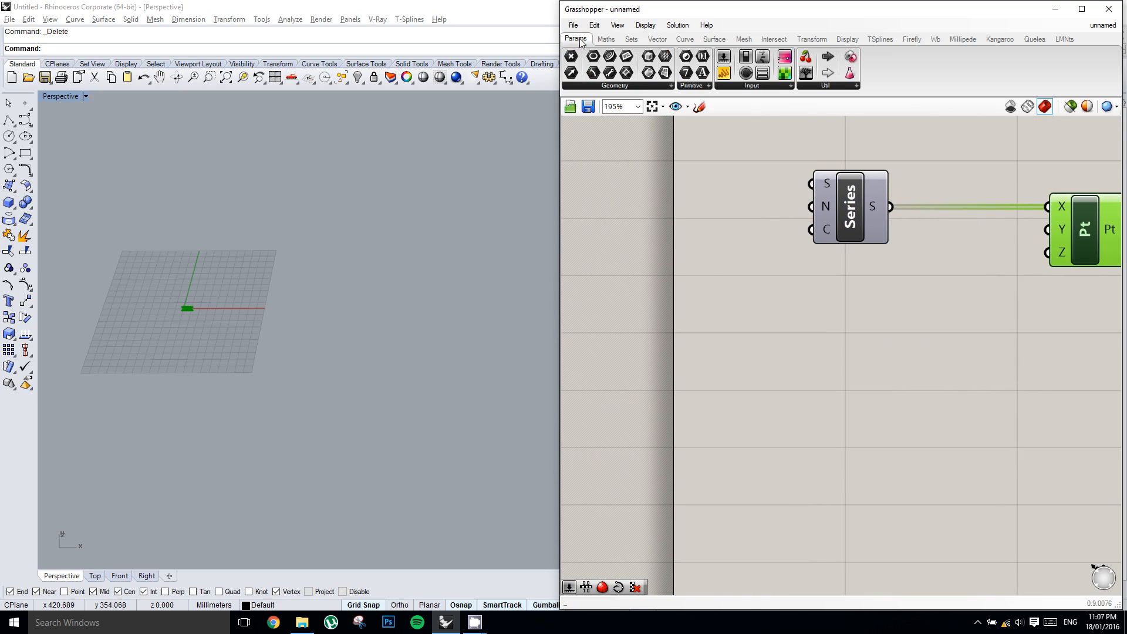
Add a number slider beside the Series component and set its maximum to 100
drag(724, 57, 643, 218)
double_click(617, 223)
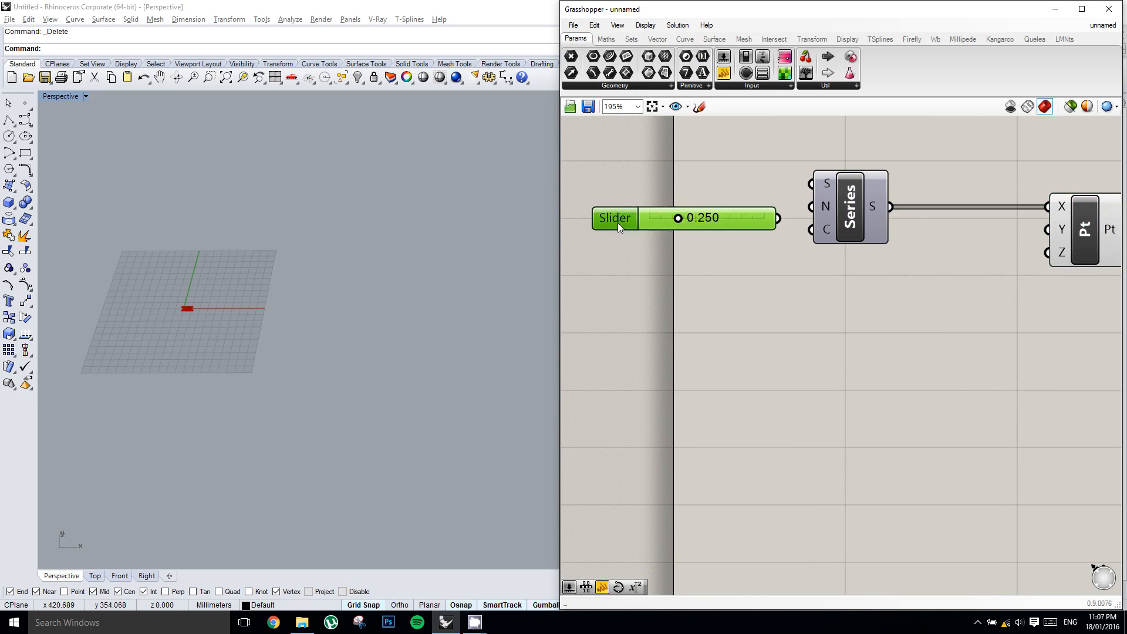
double_click(637, 261)
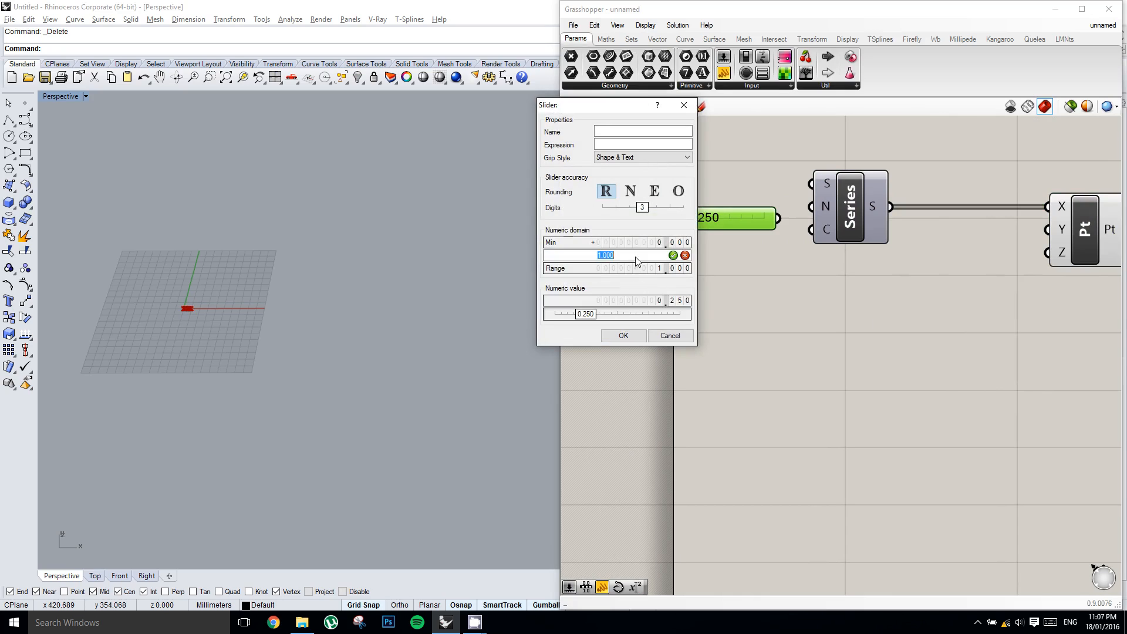
text(100)
click(625, 335)
Connect the slider to the N input of the Series component and set it to 31.458
drag(778, 218, 812, 206)
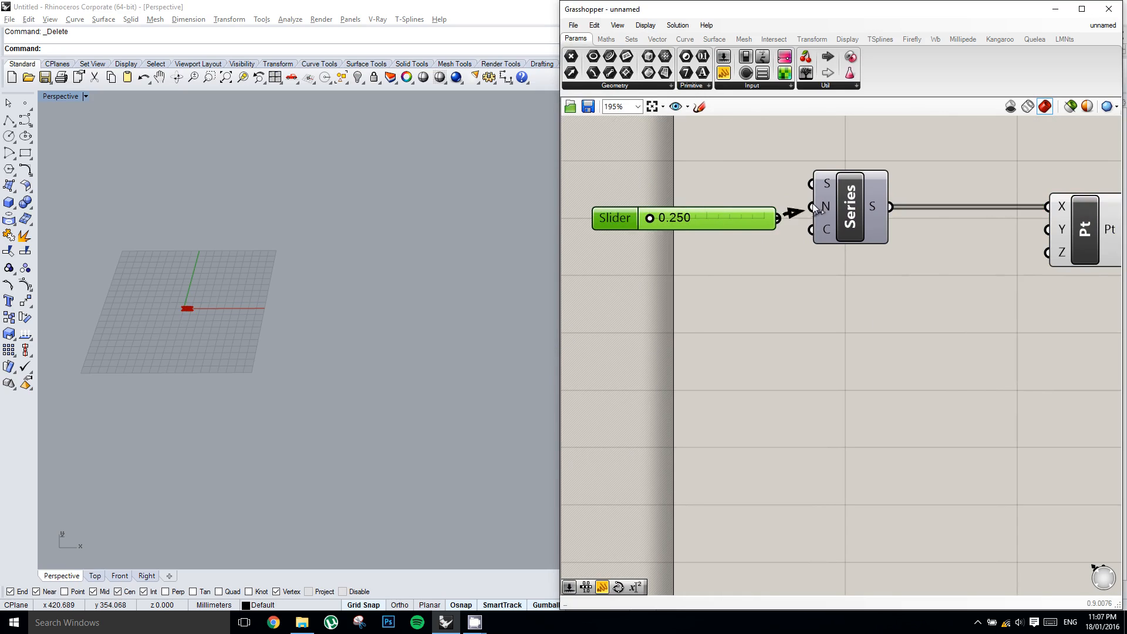
drag(648, 218, 683, 220)
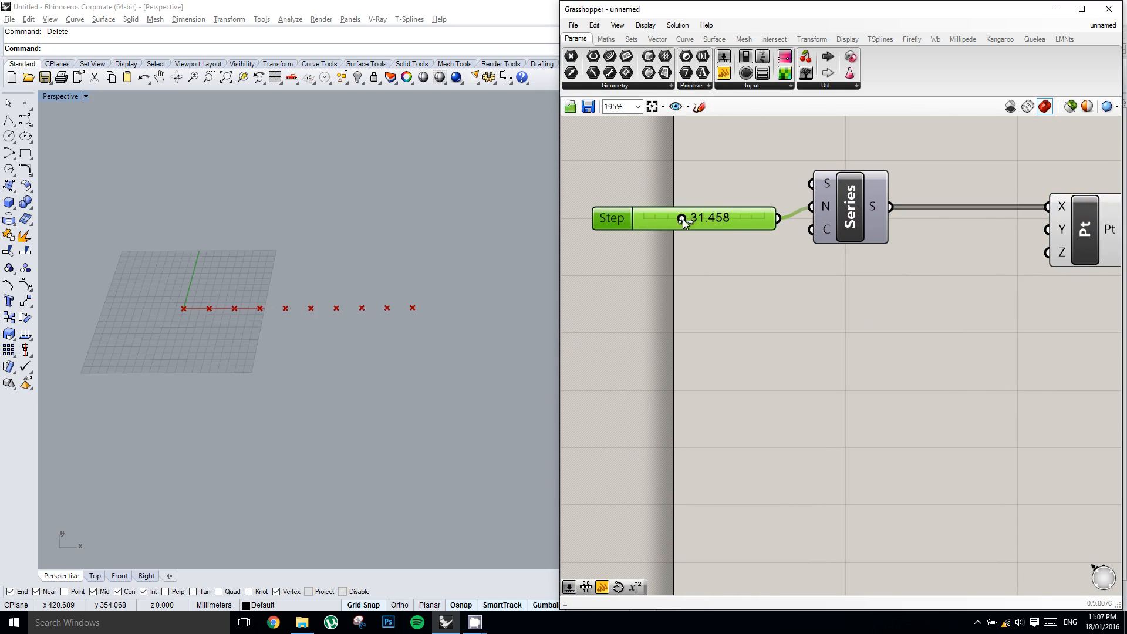
Connect the Series component's S output to the Y input of the Construct Point component as well
right_drag(883, 280, 724, 292)
right_drag(798, 255, 822, 258)
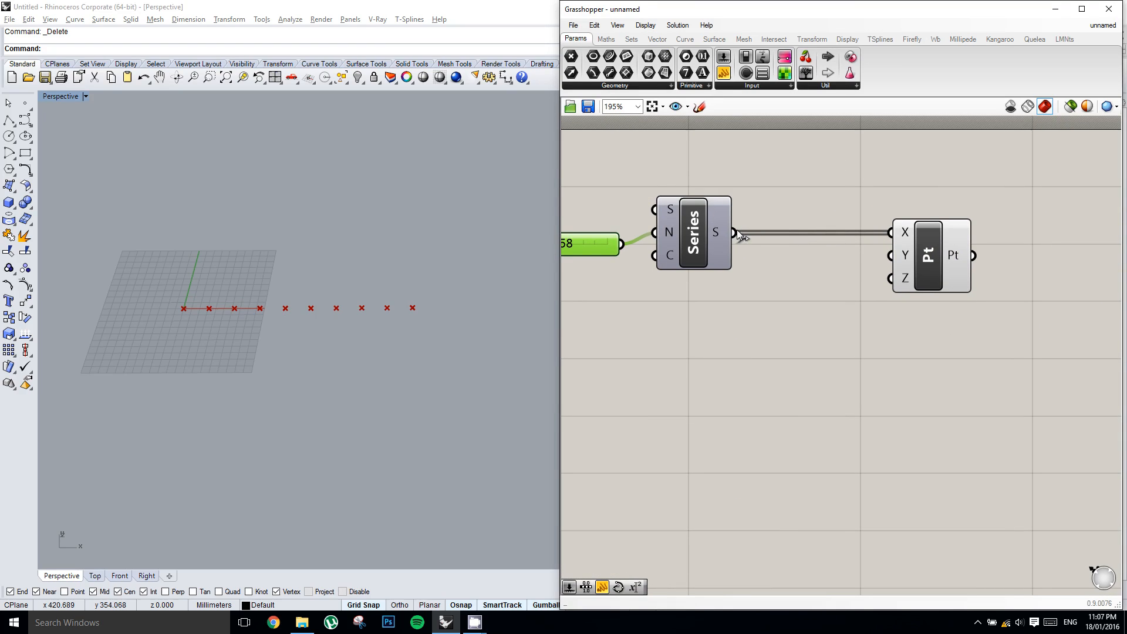
drag(734, 232, 904, 251)
right_drag(318, 274, 339, 295)
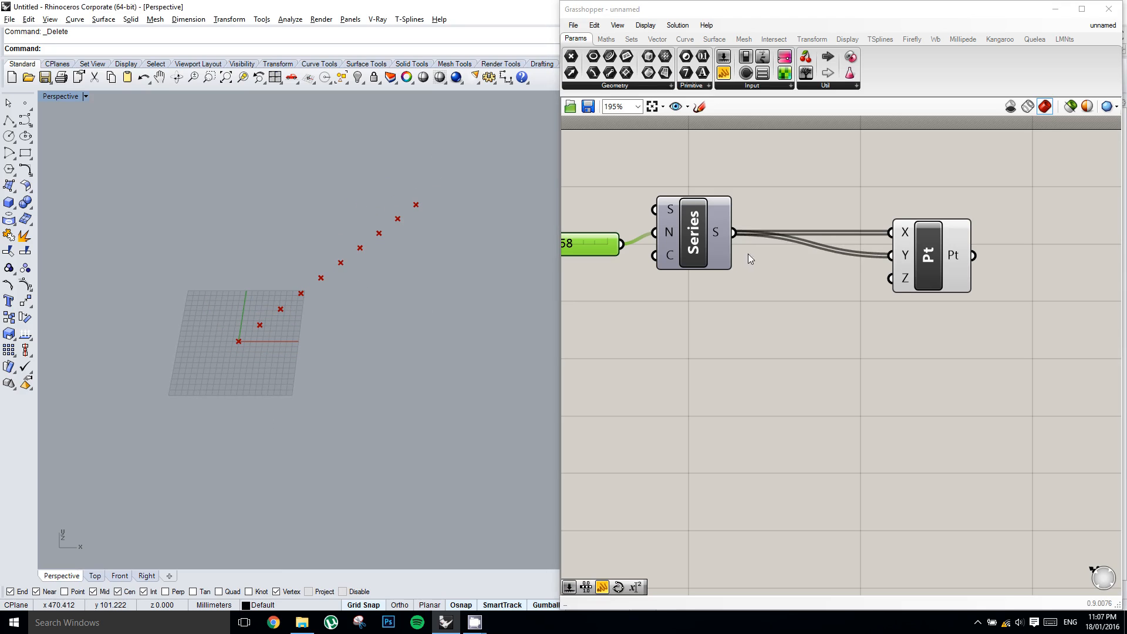
Examine the Series output and the values reaching the Construct Point component's Y input, and compare them with the points in the viewport
right_drag(813, 237, 835, 249)
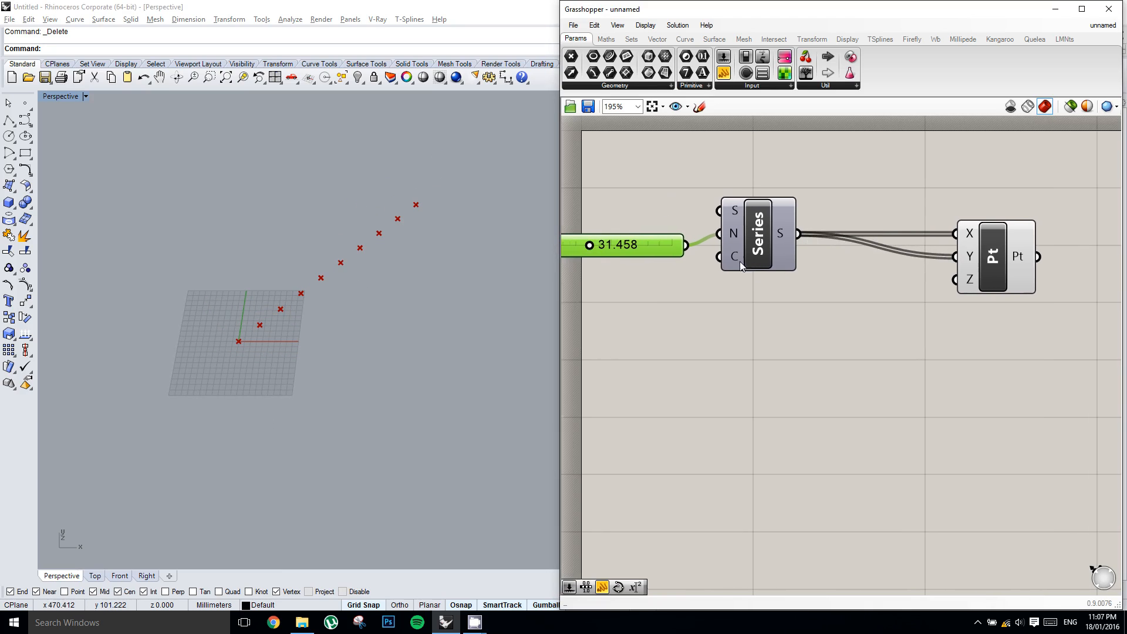
right_click(898, 259)
click(845, 254)
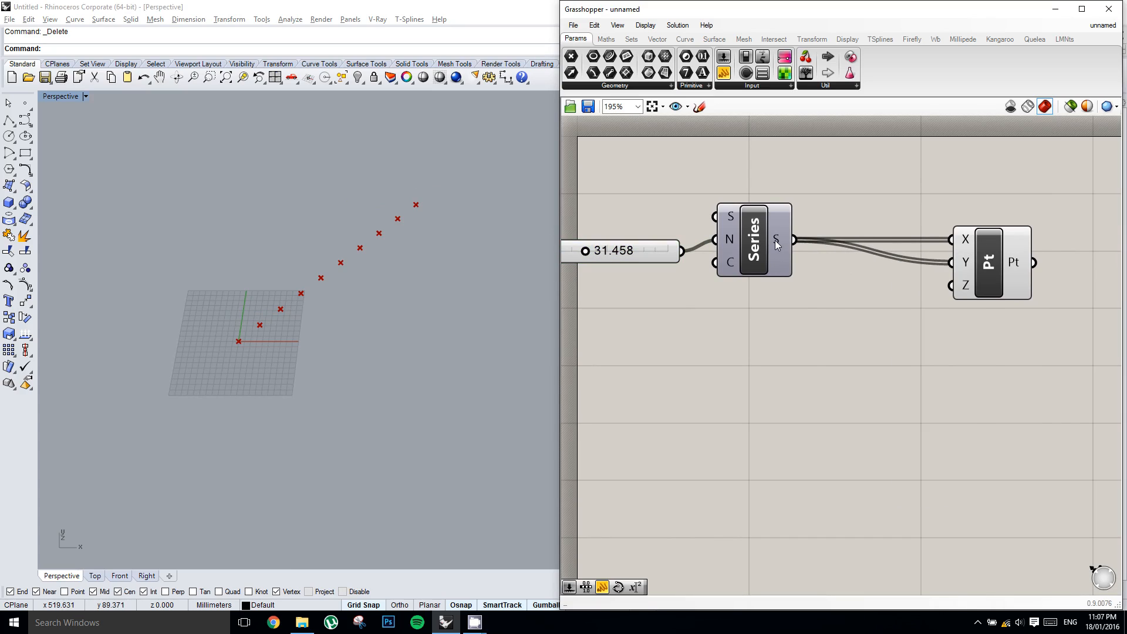
mouse_move(777, 244)
mouse_move(967, 269)
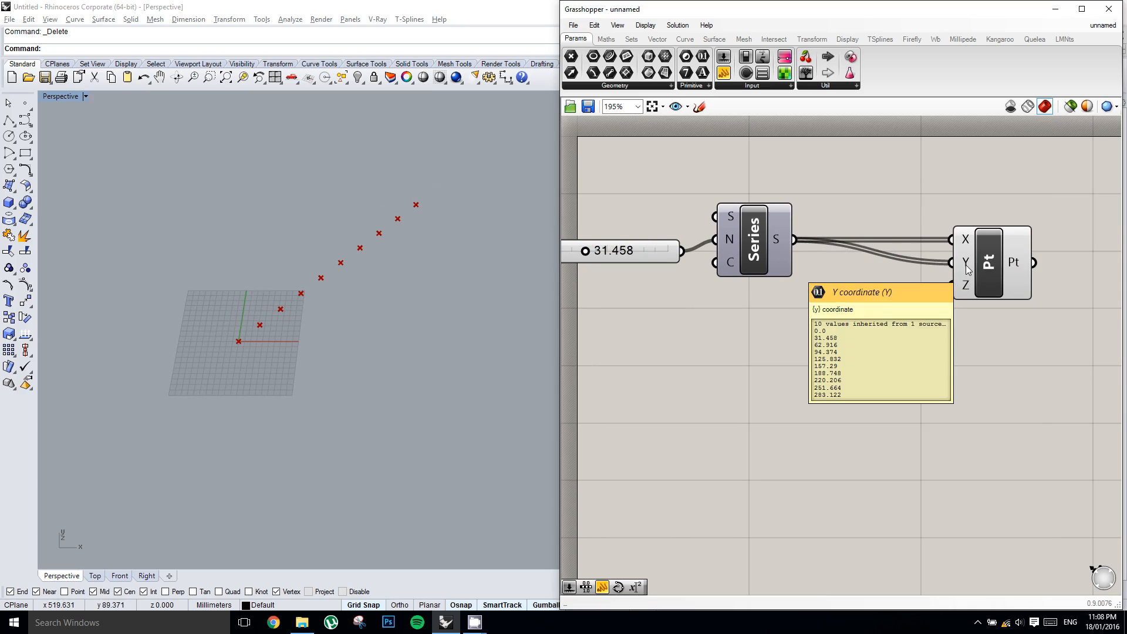
right_drag(932, 251, 924, 257)
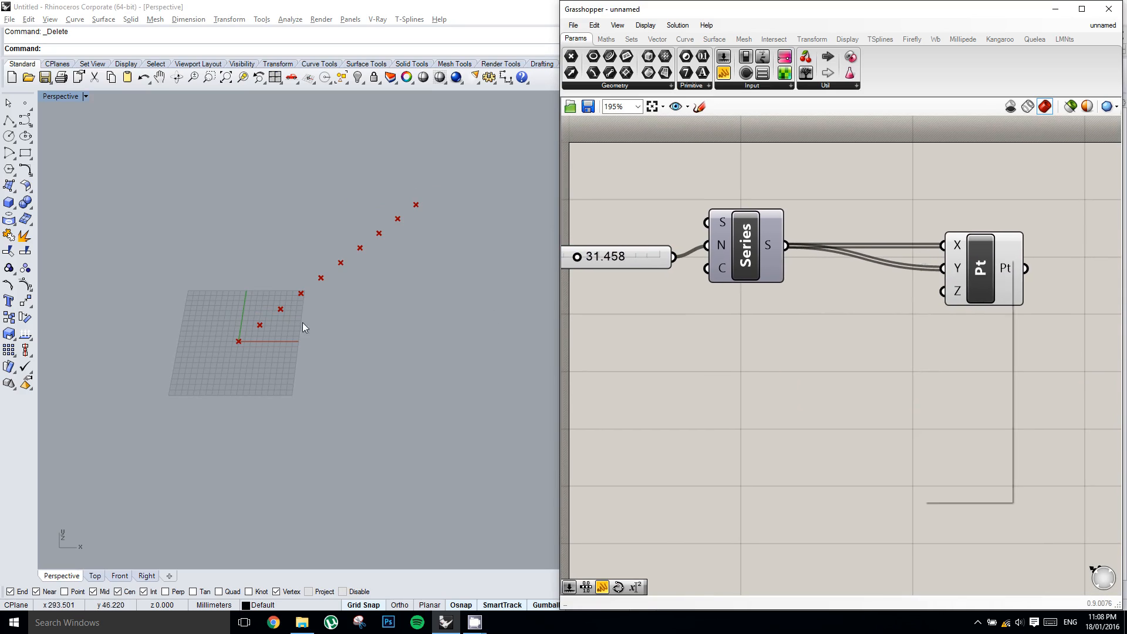
click(354, 289)
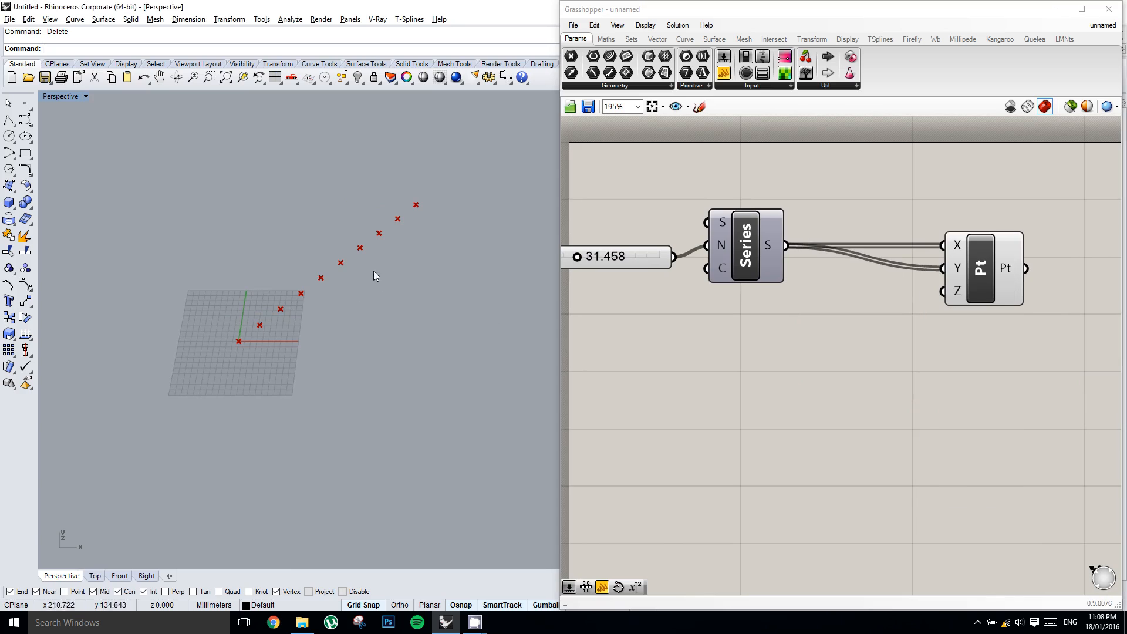
Graft the X input of the Construct Point component
right_drag(927, 252, 907, 258)
right_click(939, 252)
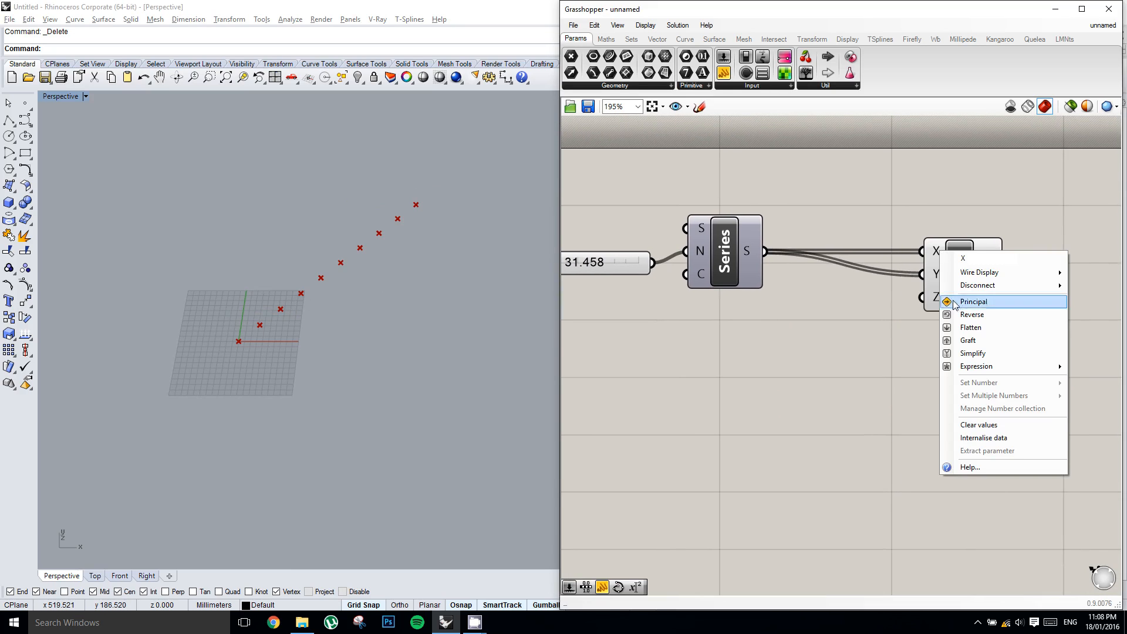
click(982, 344)
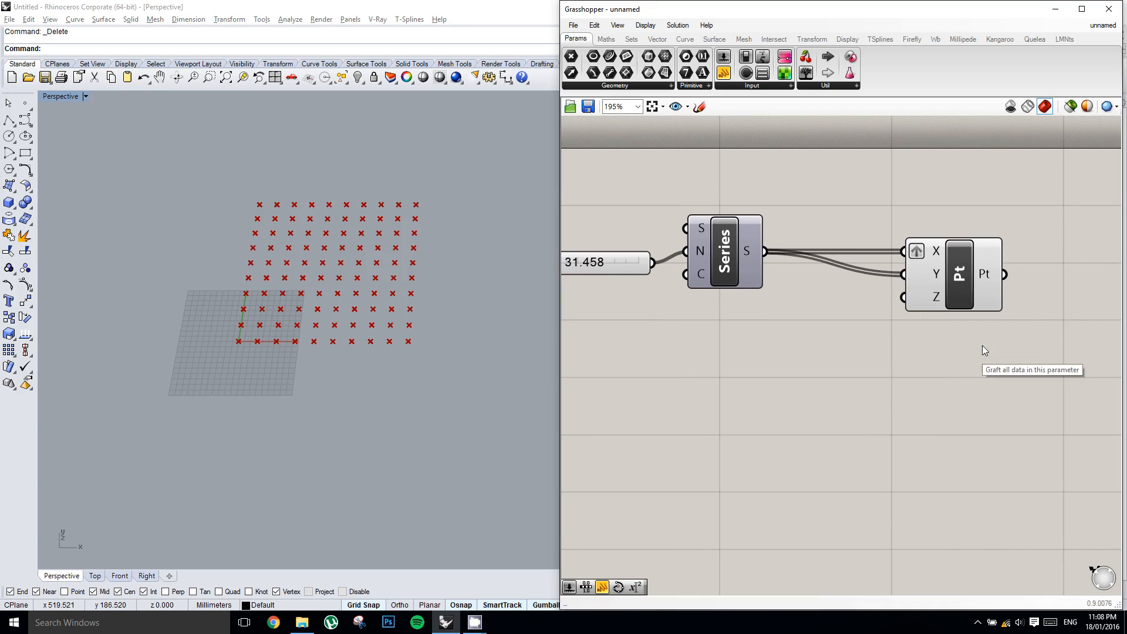
right_drag(301, 274, 295, 286)
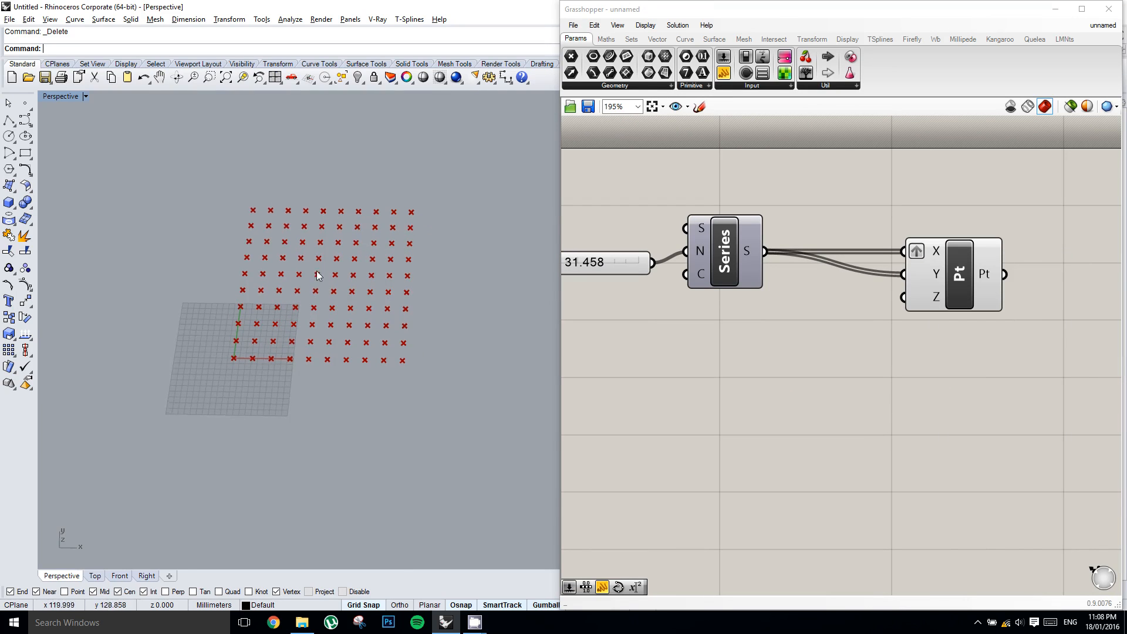
scroll(317, 275, up, 4)
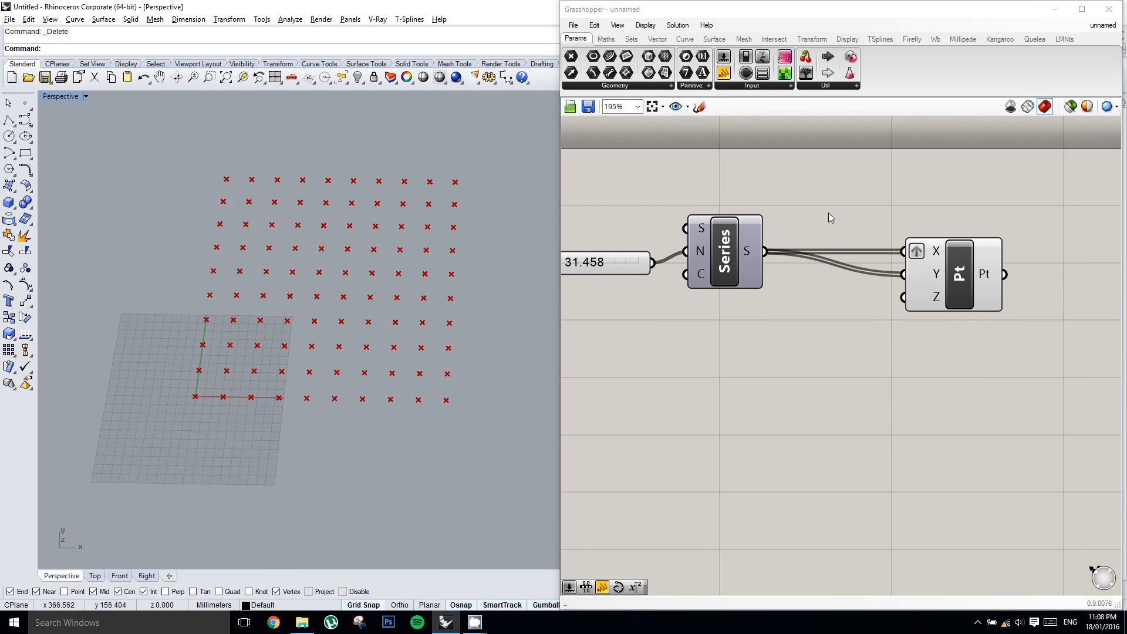
Compare the data structure of the Construct Point component's grafted X input with its Y input and Pt output
mouse_move(935, 247)
mouse_move(936, 276)
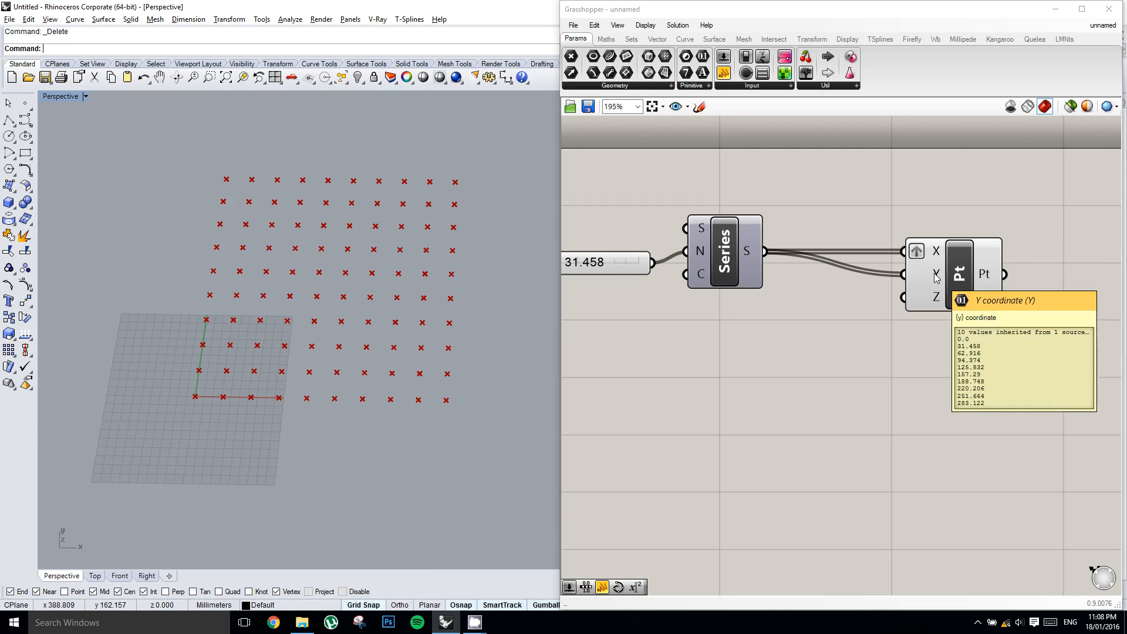
click(743, 253)
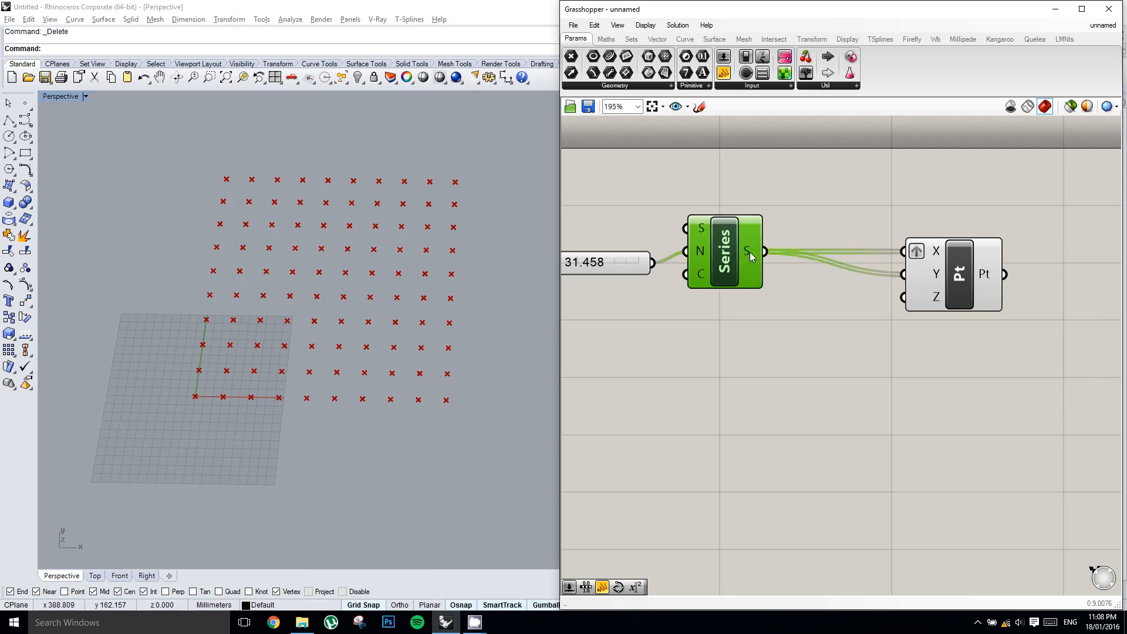
click(886, 268)
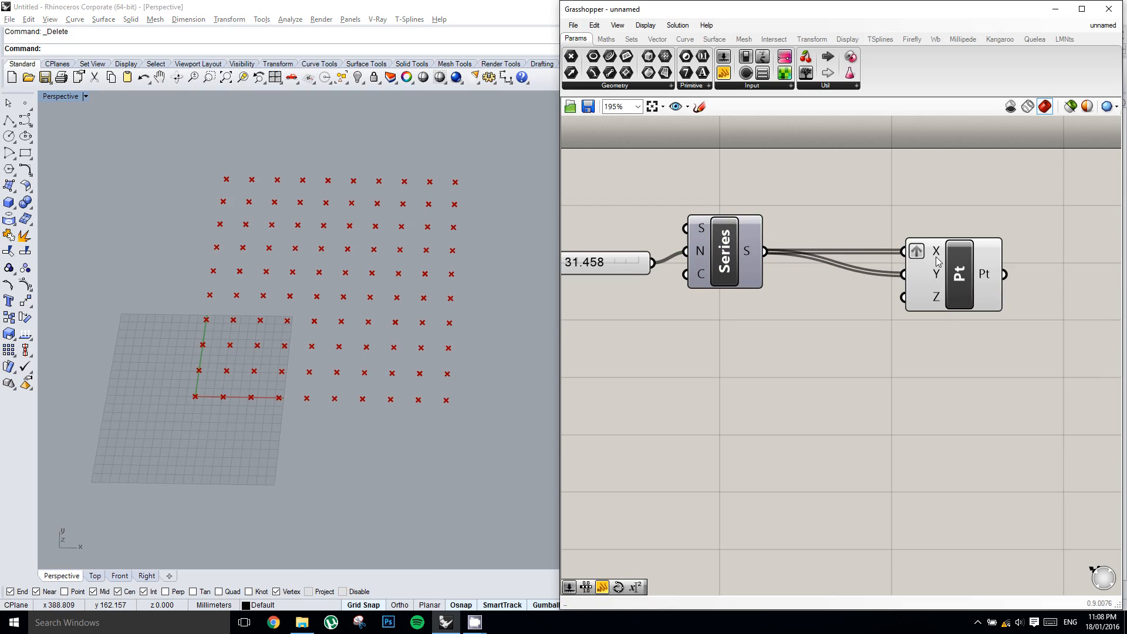
click(935, 257)
mouse_move(936, 256)
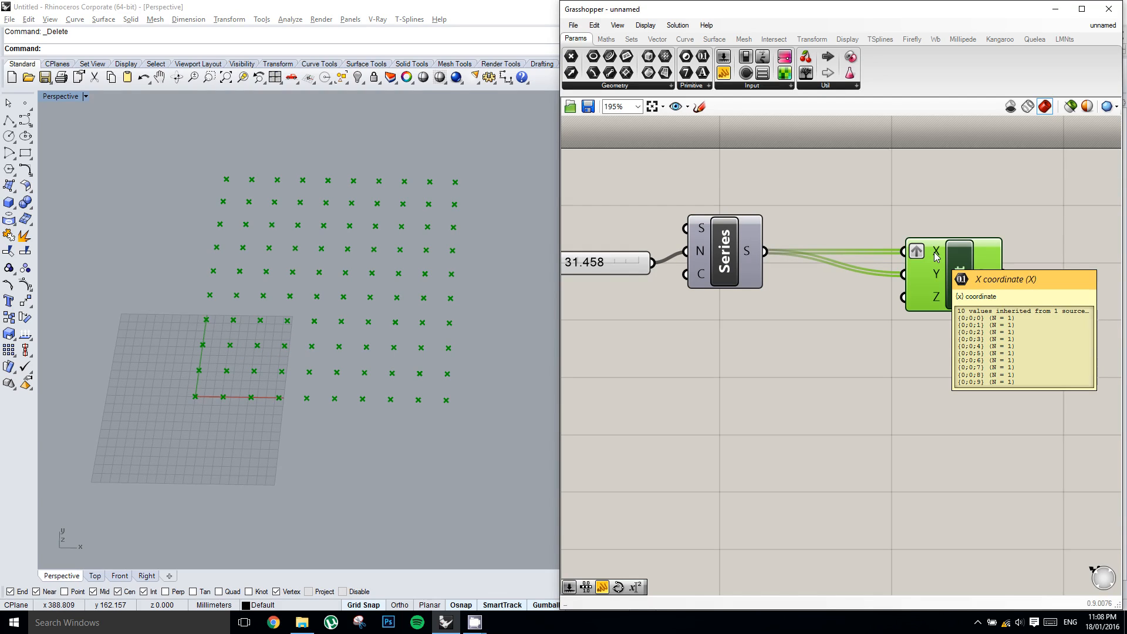
right_drag(935, 255, 914, 259)
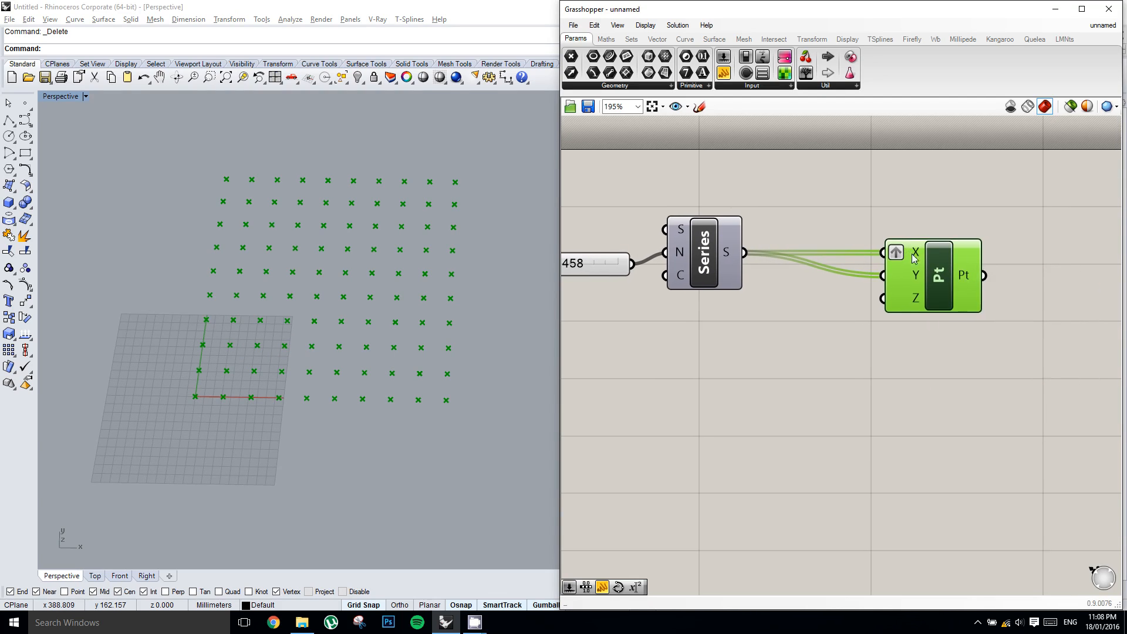
right_drag(367, 359, 379, 348)
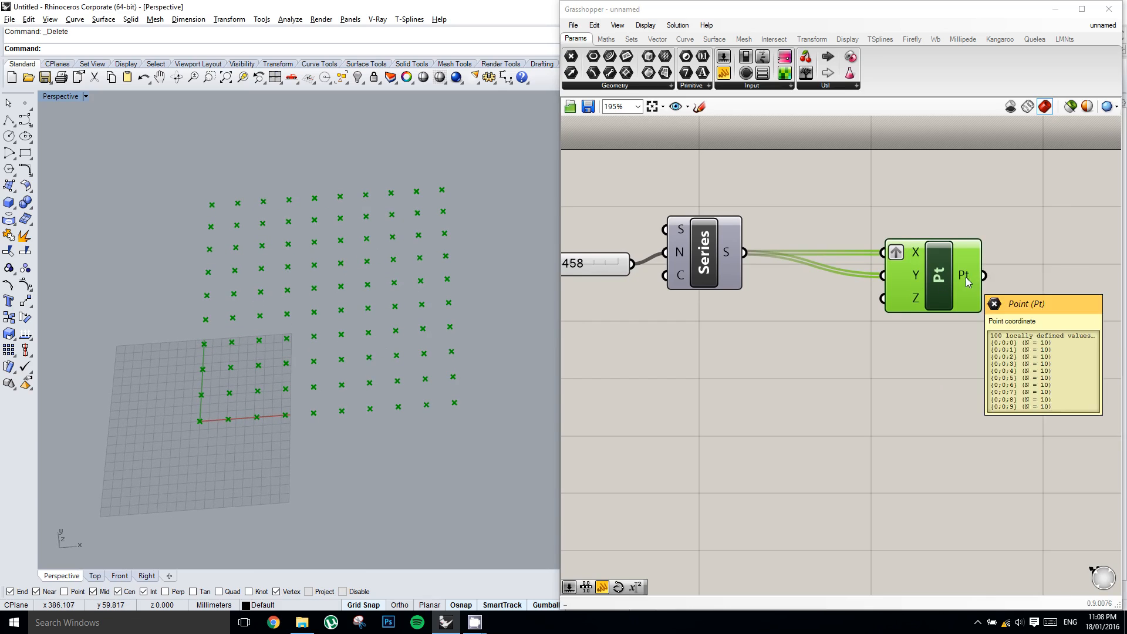
Select the Step slider, the Series component and the Construct Point component together
scroll(1015, 255, down, 3)
mouse_move(890, 292)
right_down()
mouse_move(929, 294)
mouse_move(905, 304)
right_up()
right_drag(983, 306, 944, 305)
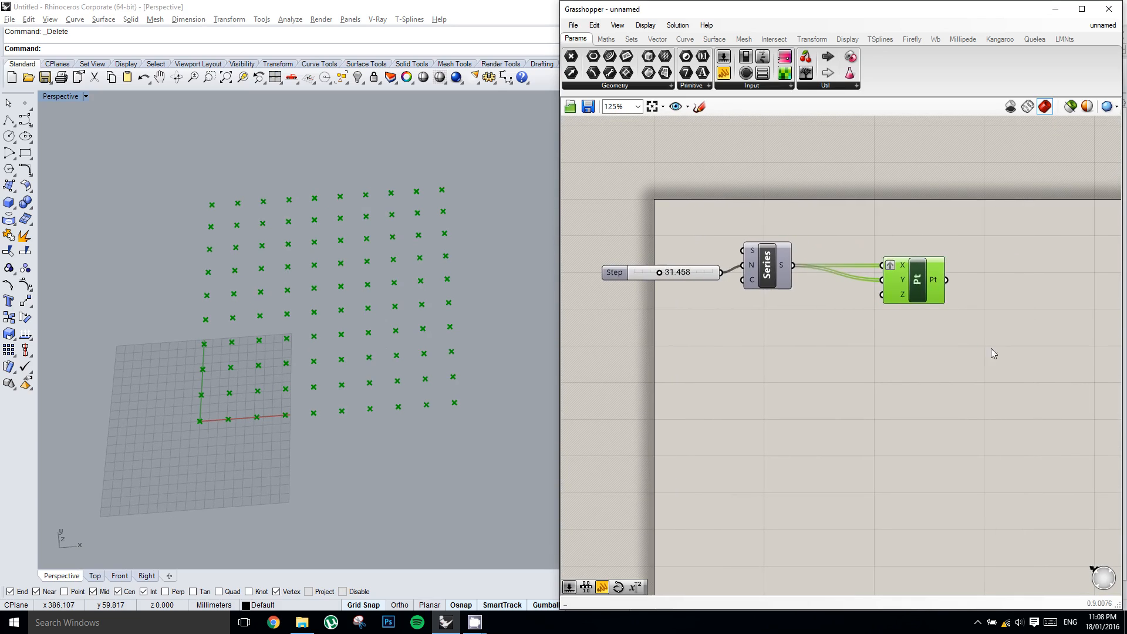
drag(993, 353, 601, 225)
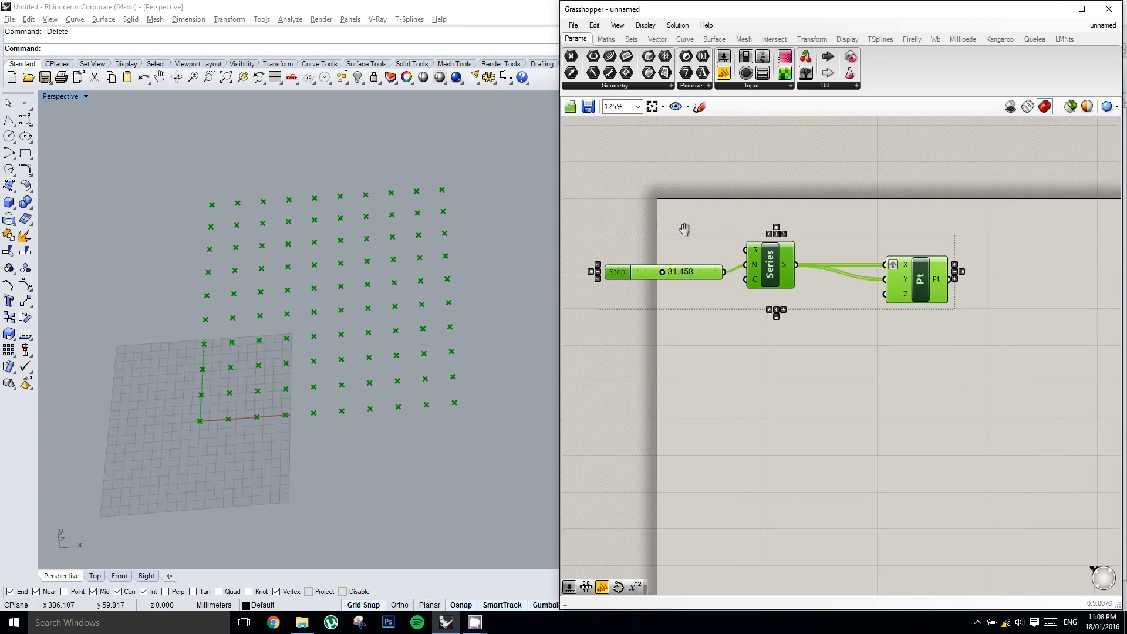